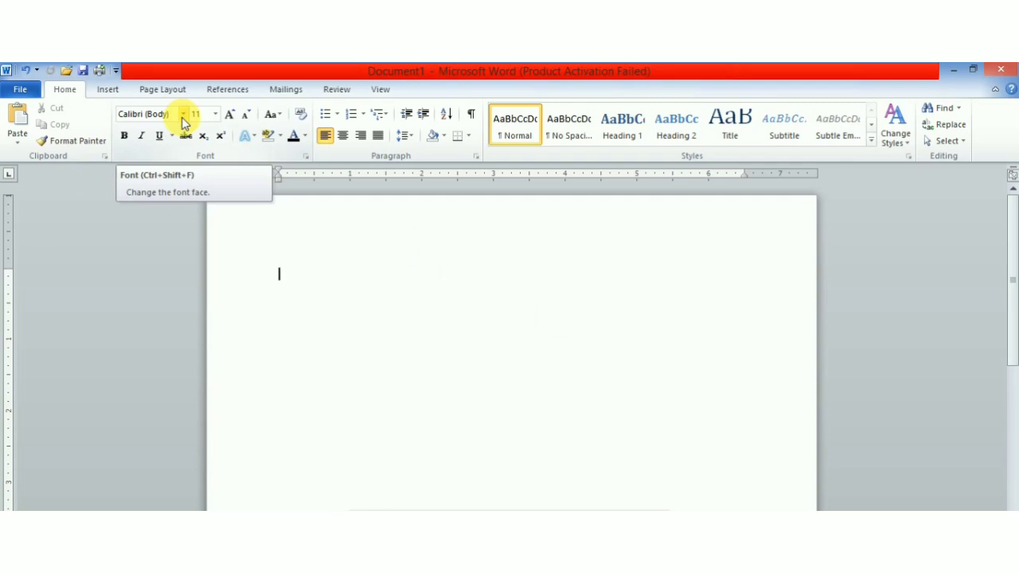
Step: Set the text font to Times New Roman and the font size to 14
{"action": "left_click", "coordinate": [183, 116]}
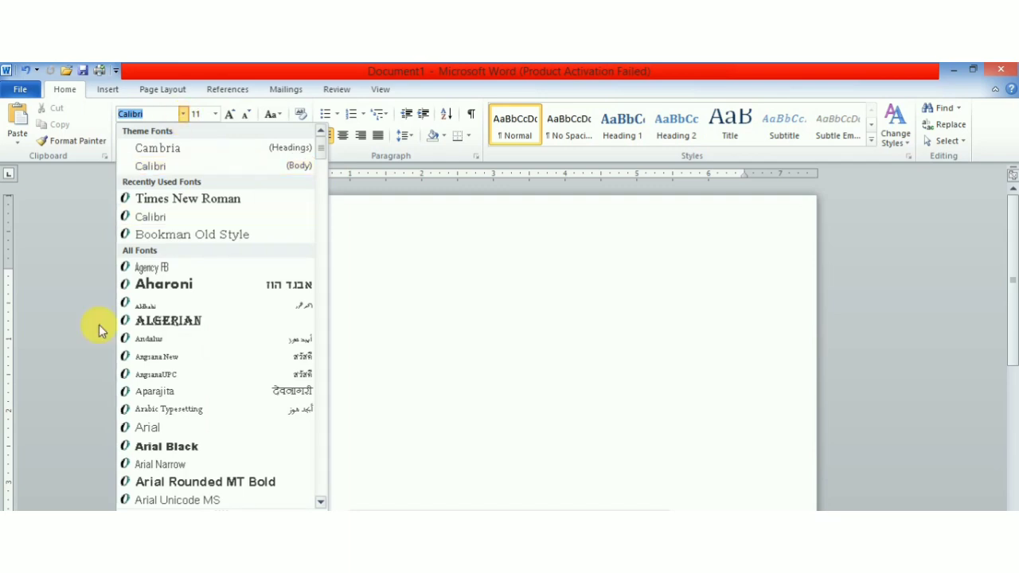
{"action": "left_click", "coordinate": [169, 203]}
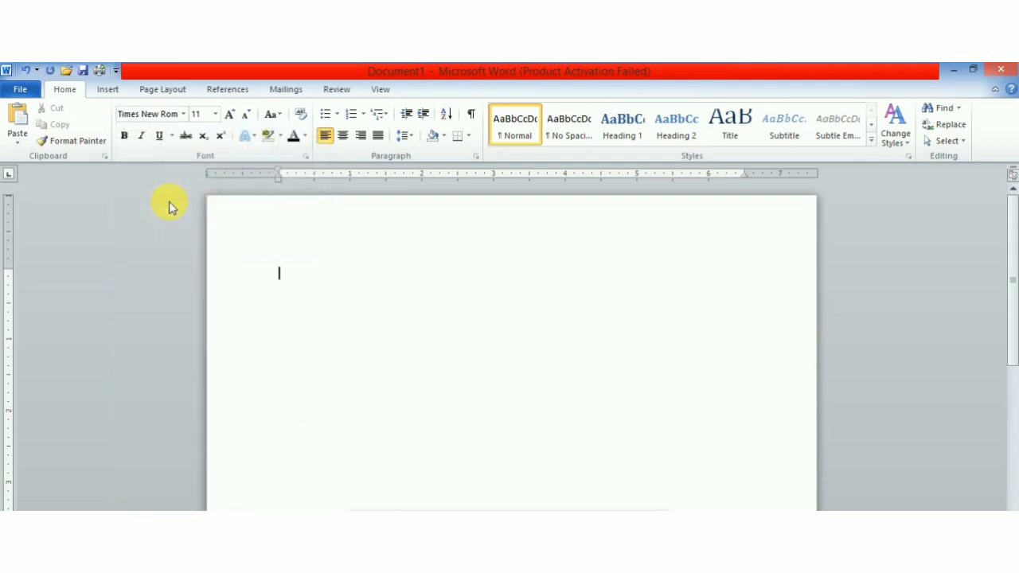
{"action": "left_click", "coordinate": [215, 117]}
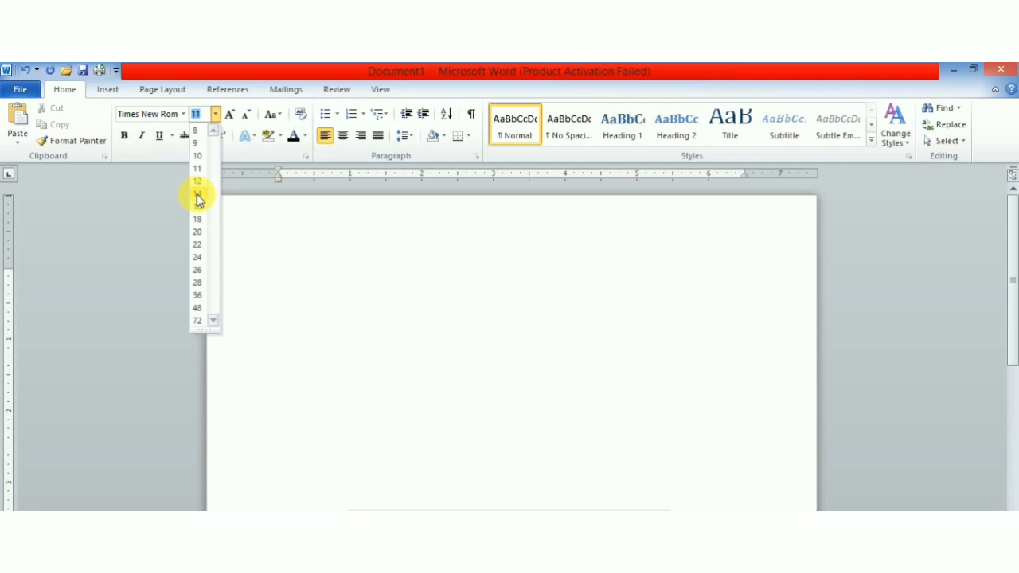
{"action": "left_click", "coordinate": [197, 195]}
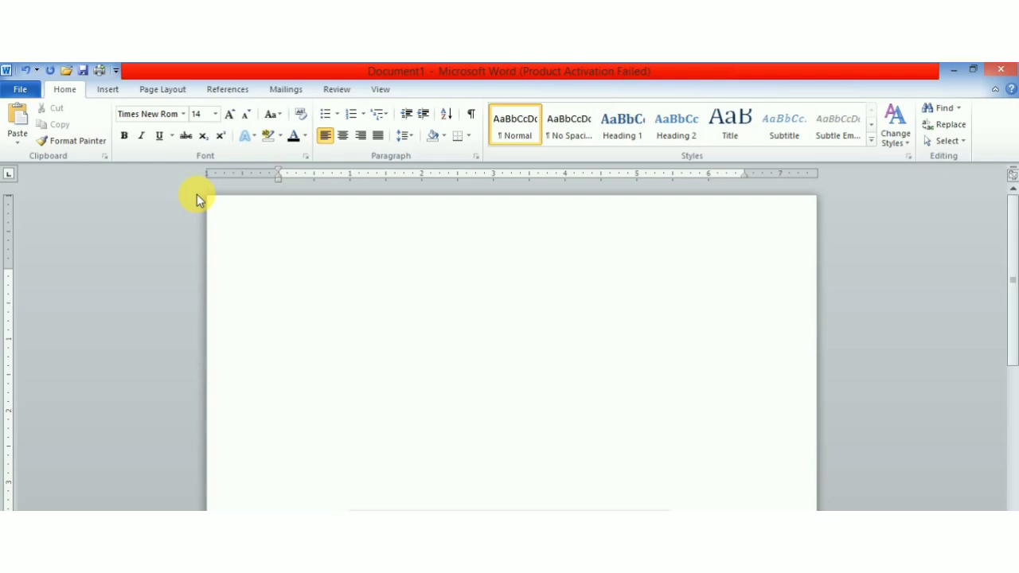
{"action": "left_click", "coordinate": [125, 136]}
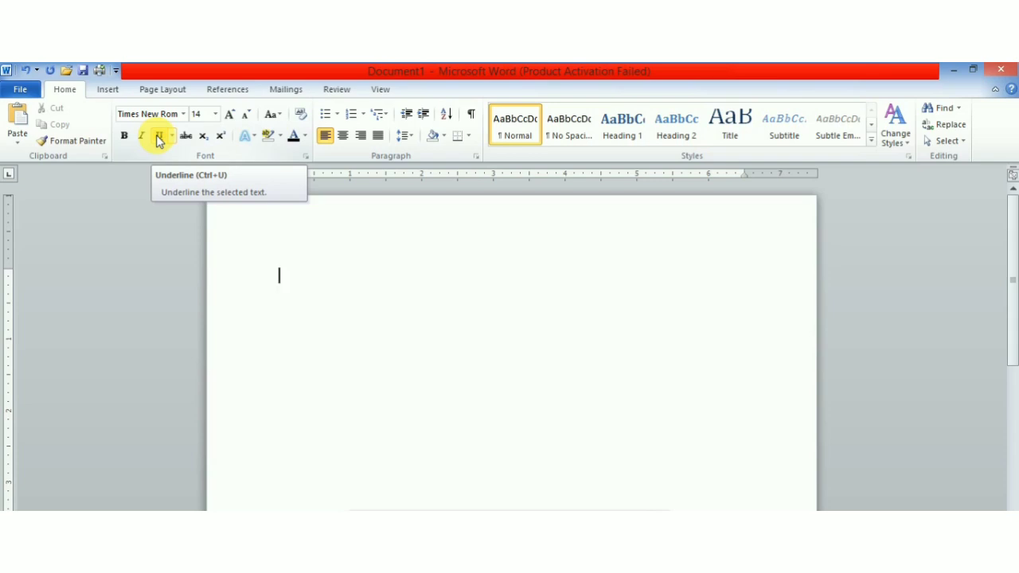
{"action": "left_click", "coordinate": [337, 115]}
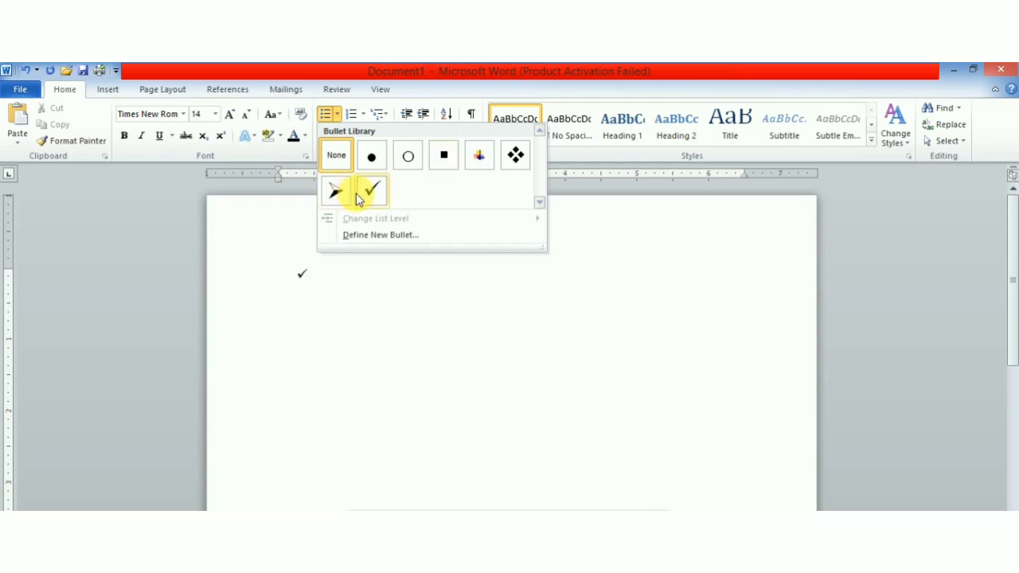
{"action": "left_click", "coordinate": [364, 114]}
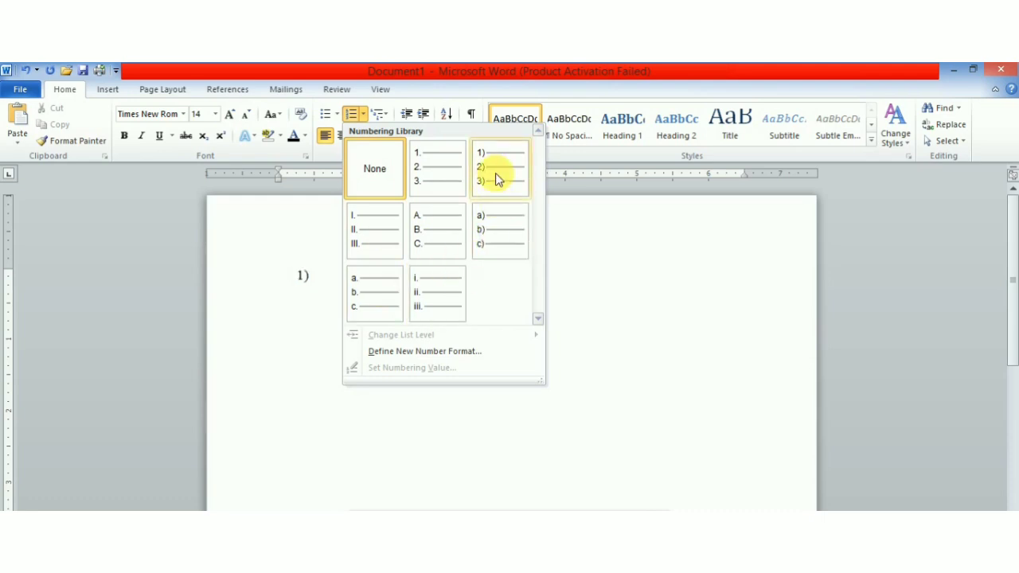
{"action": "left_click", "coordinate": [376, 164]}
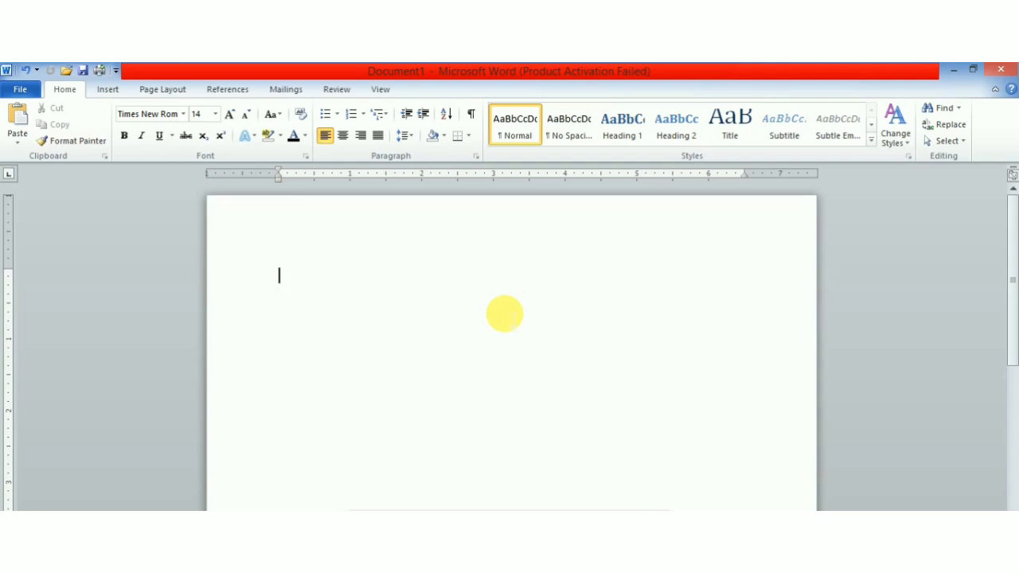
Step: Apply the Heading 1 style to the empty first line and set its font color to black
{"action": "left_click", "coordinate": [622, 124]}
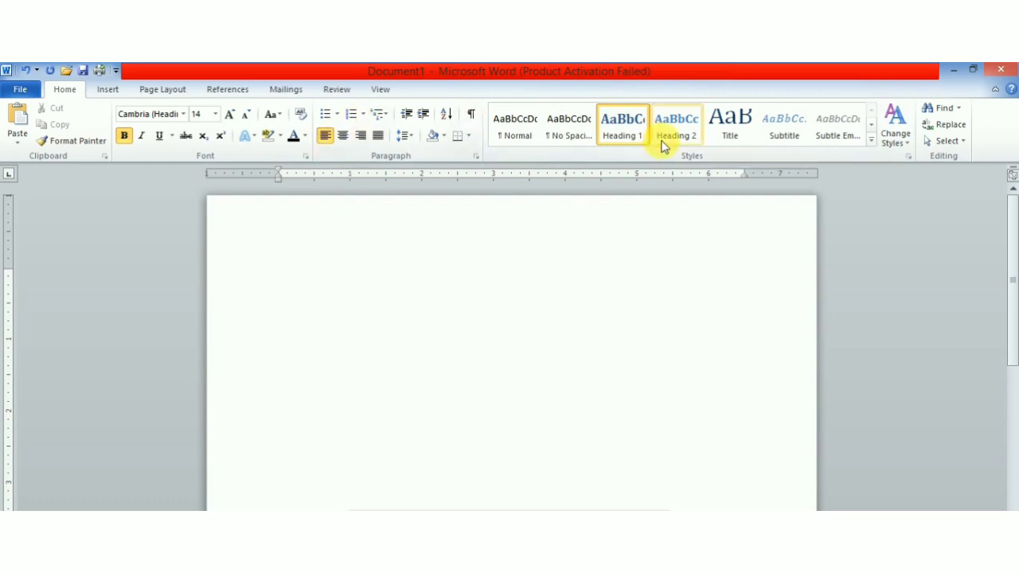
{"action": "left_click", "coordinate": [303, 140]}
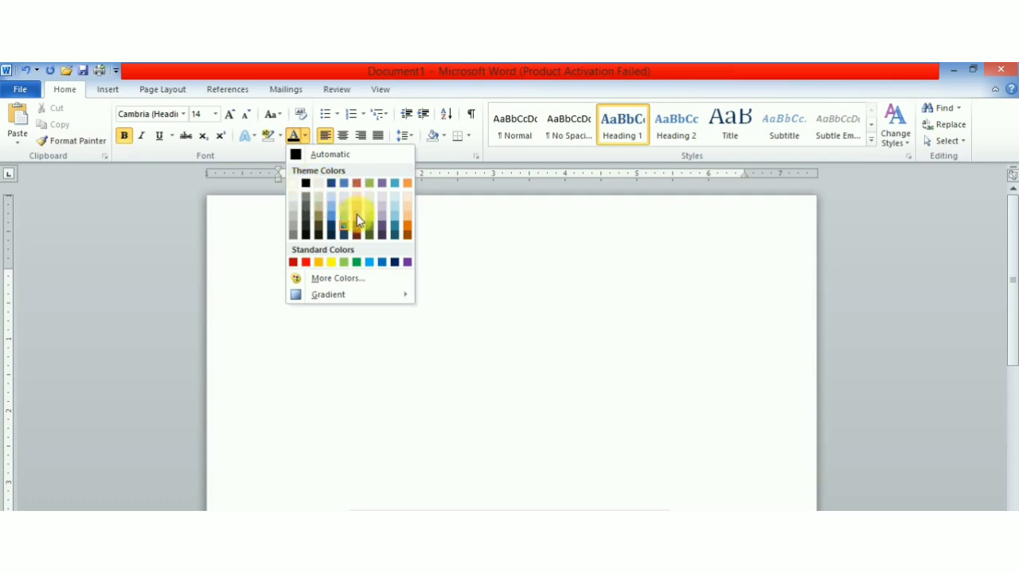
{"action": "left_click", "coordinate": [303, 182]}
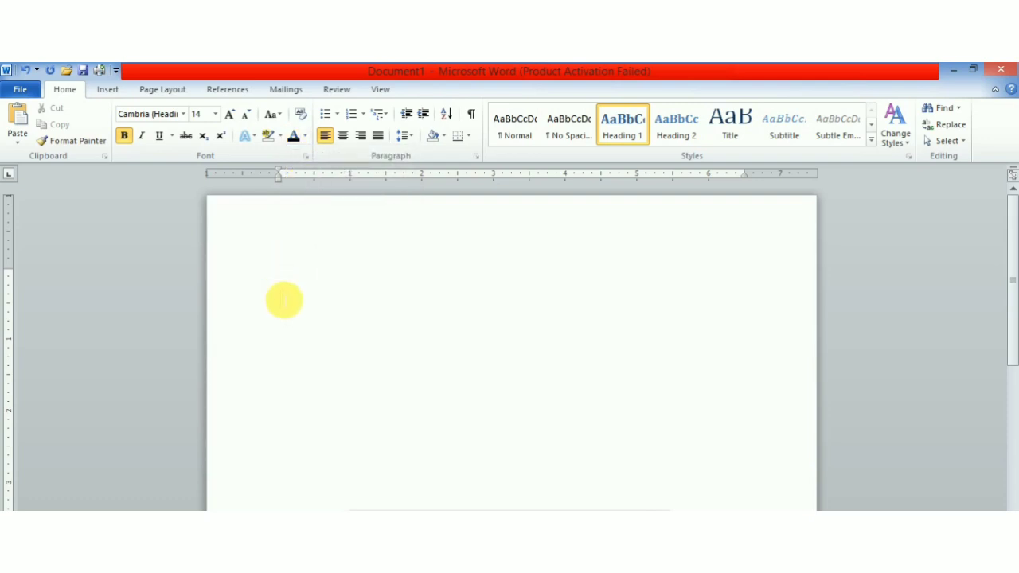
Step: Write the heading "Data Entry of 100 Mobile Prepaid Customers for XYZ Communications"
{"action": "type", "text": "Da"}
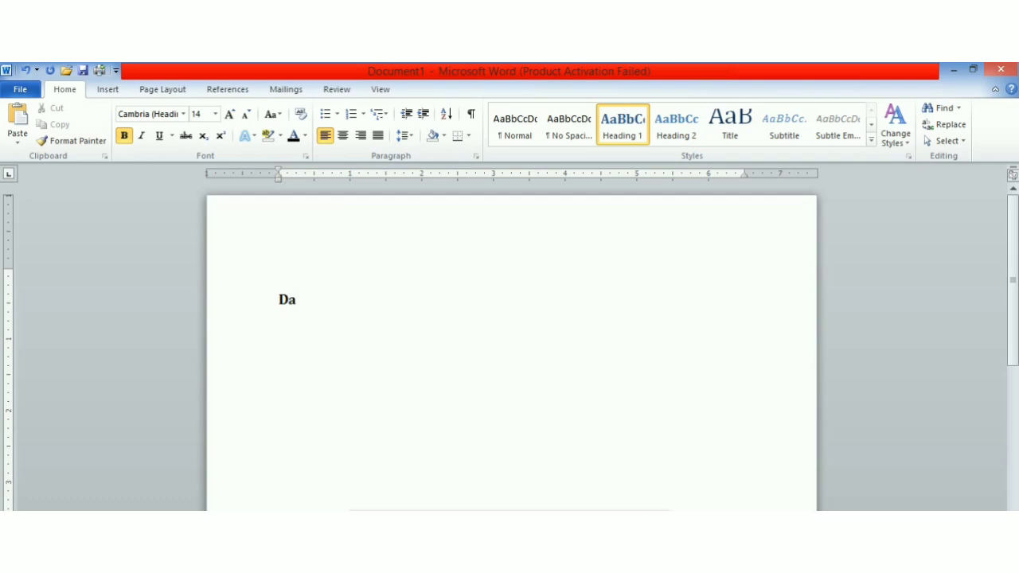
{"action": "type", "text": "ta Entry of 100"}
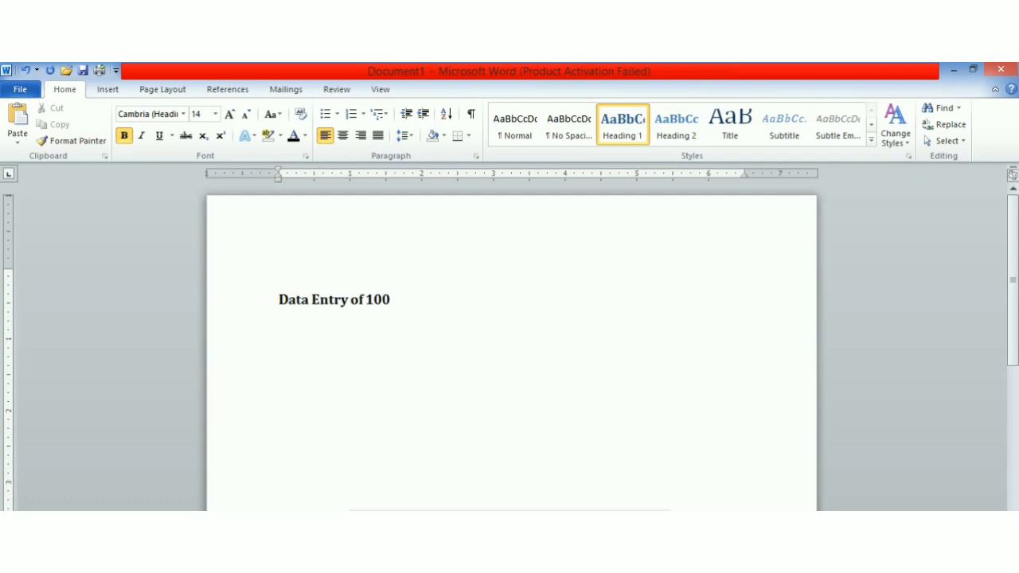
{"action": "type", "text": " Customers"}
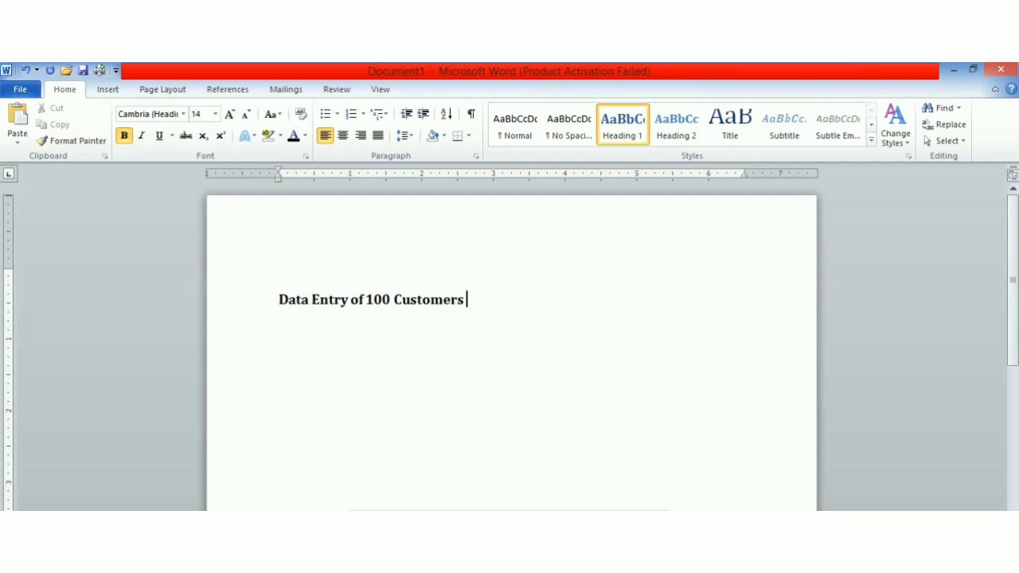
{"action": "key", "text": "BackSpace"}
{"action": "key", "text": "BackSpace"}
{"action": "key", "text": "BackSpace"}
{"action": "key", "text": "BackSpace"}
{"action": "key", "text": "BackSpace"}
{"action": "key", "text": "BackSpace"}
{"action": "key", "text": "BackSpace"}
{"action": "key", "text": "BackSpace"}
{"action": "key", "text": "BackSpace"}
{"action": "key", "text": "BackSpace"}
{"action": "type", "text": "Mobile"}
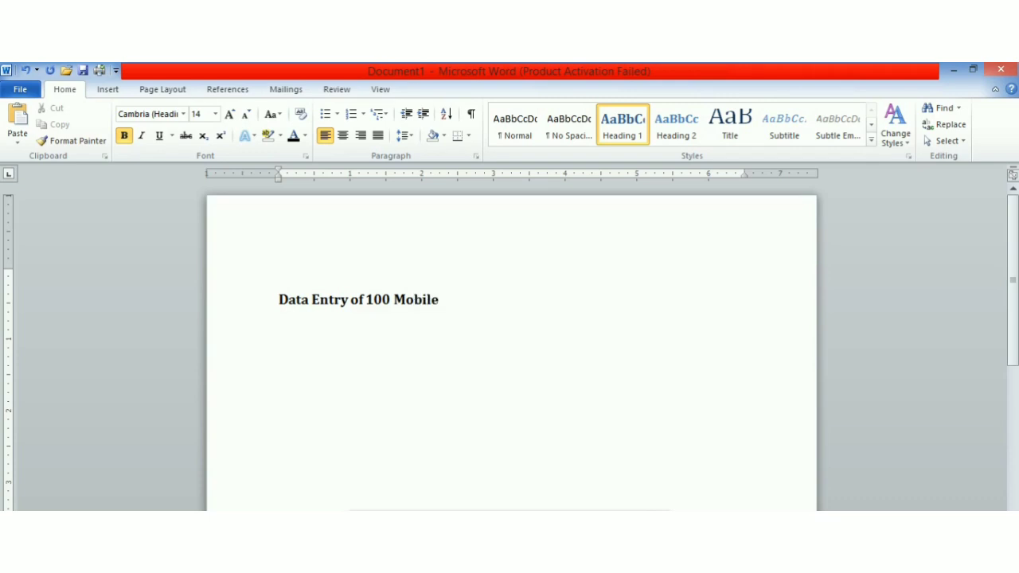
{"action": "key", "text": "BackSpace"}
{"action": "type", "text": "e Prepaid Custom"}
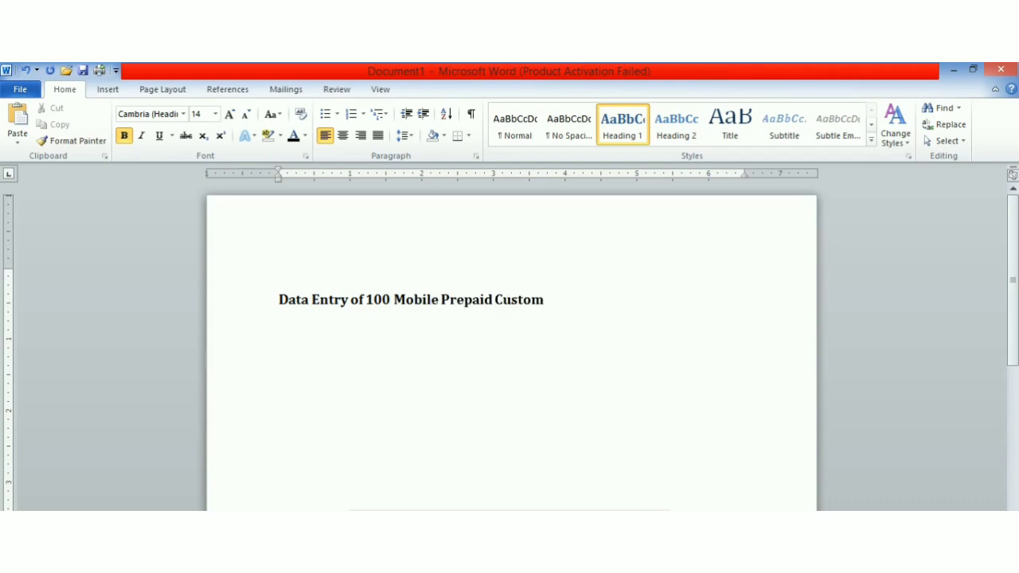
{"action": "type", "text": "ers for XY"}
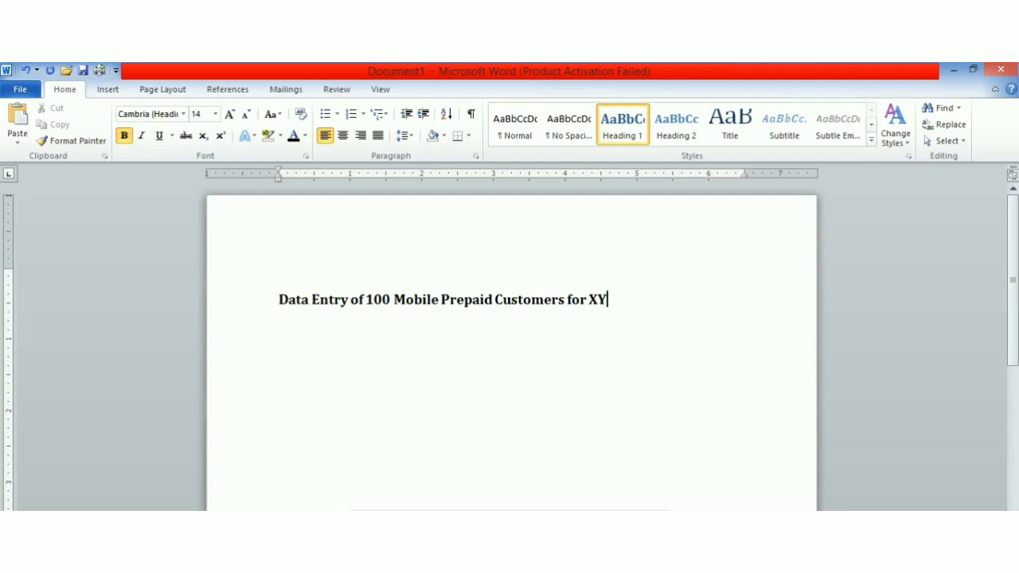
{"action": "type", "text": "Z Communications"}
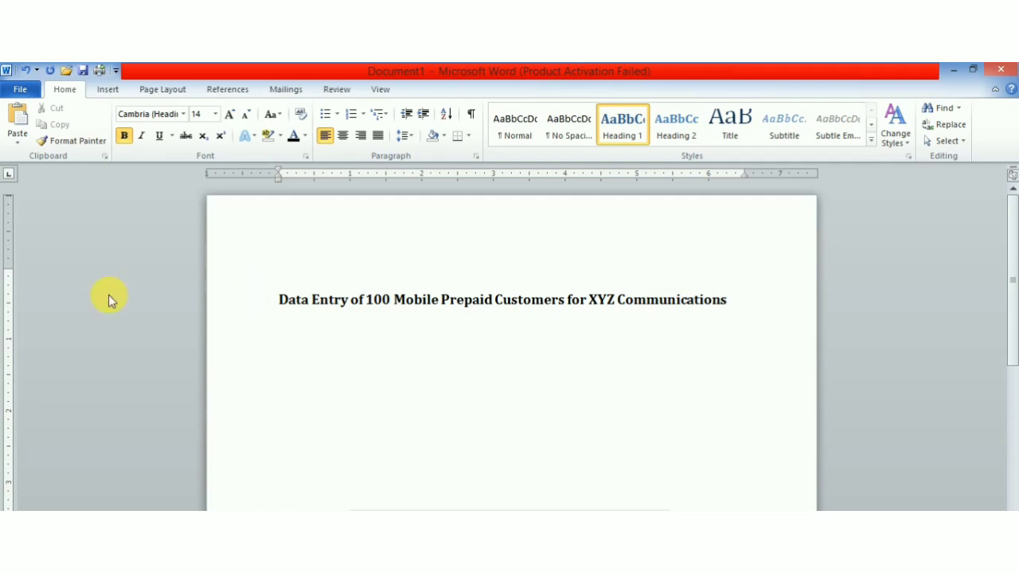
Step: Try justified and right alignment on the heading and settle on centered alignment
{"action": "left_click", "coordinate": [281, 309]}
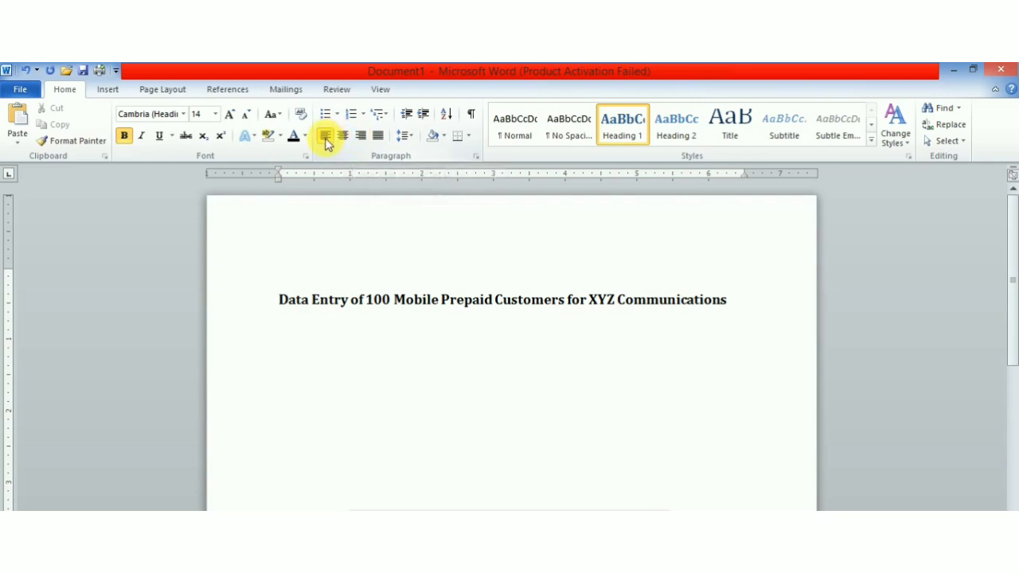
{"action": "key", "text": "ctrl+j"}
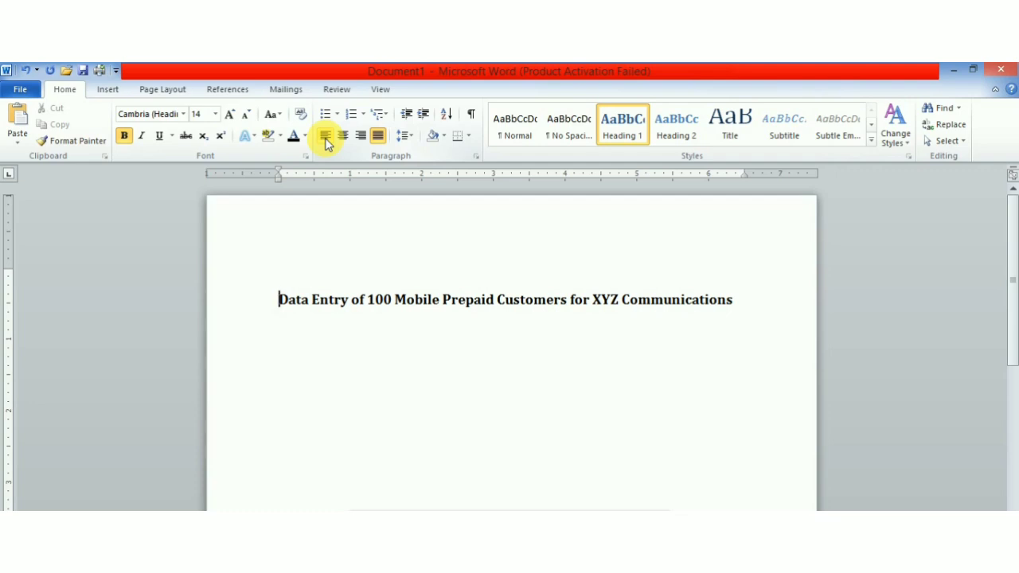
{"action": "left_click", "coordinate": [342, 137]}
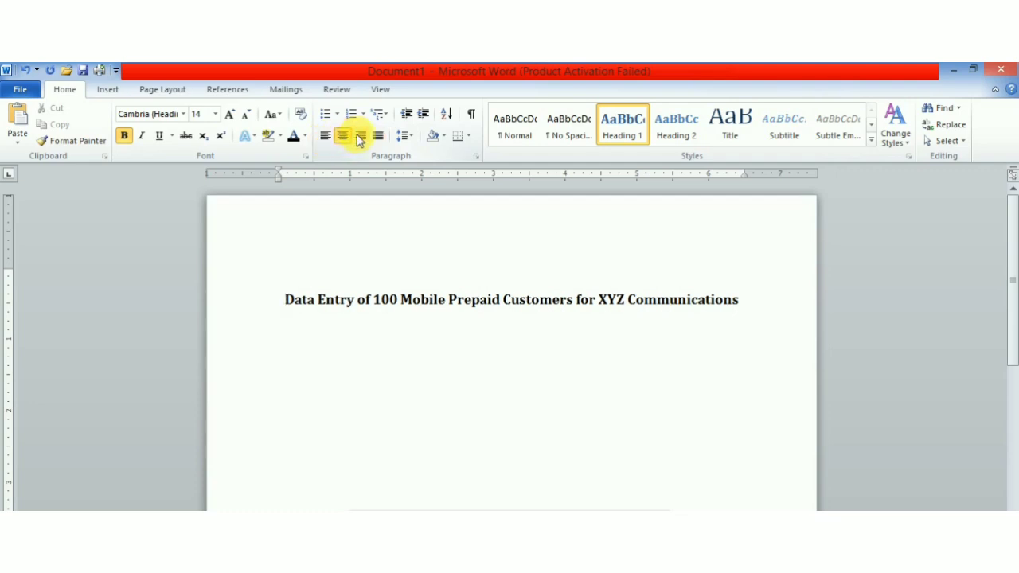
{"action": "left_click", "coordinate": [359, 137]}
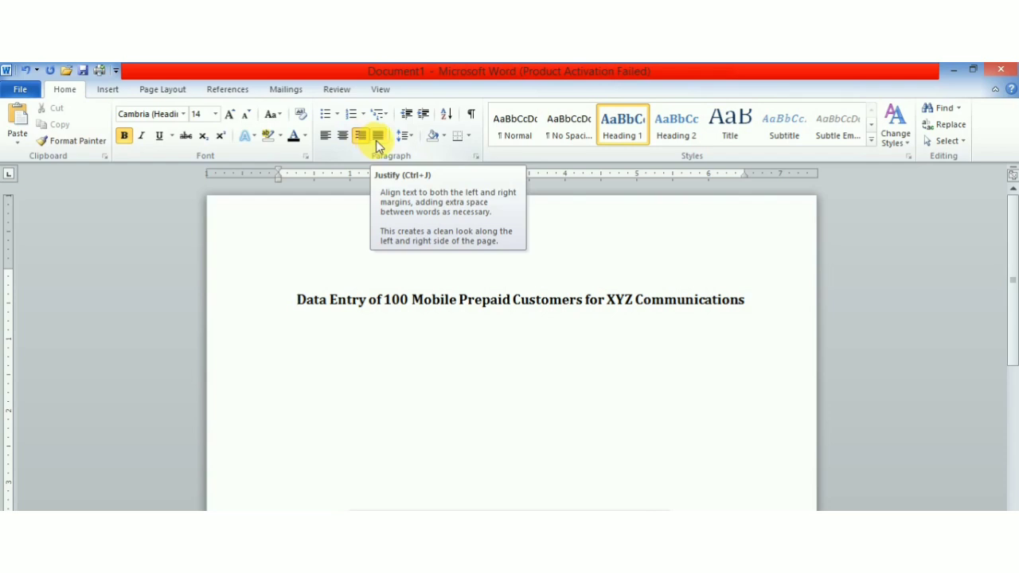
{"action": "left_click", "coordinate": [378, 139]}
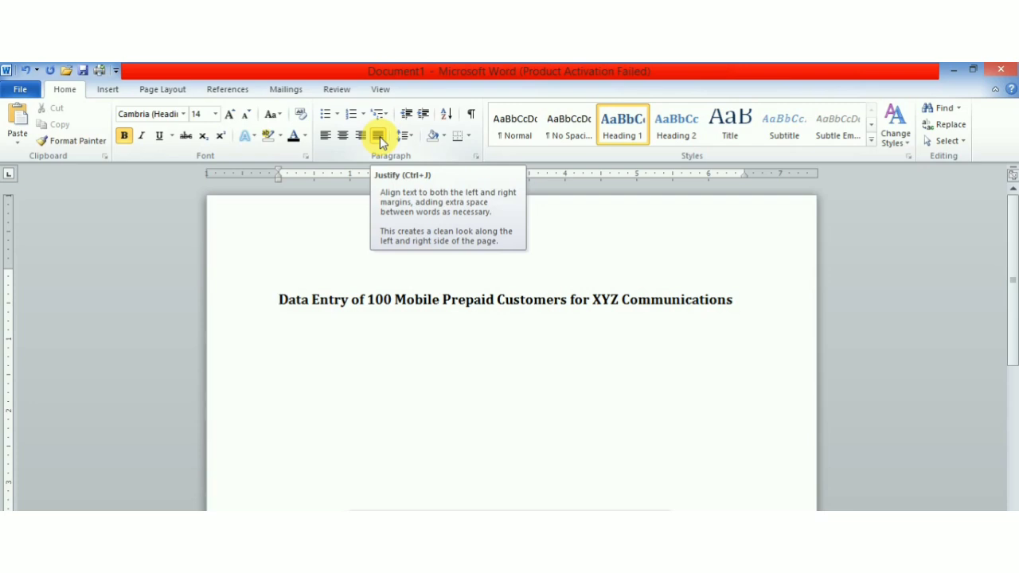
{"action": "left_click", "coordinate": [344, 138]}
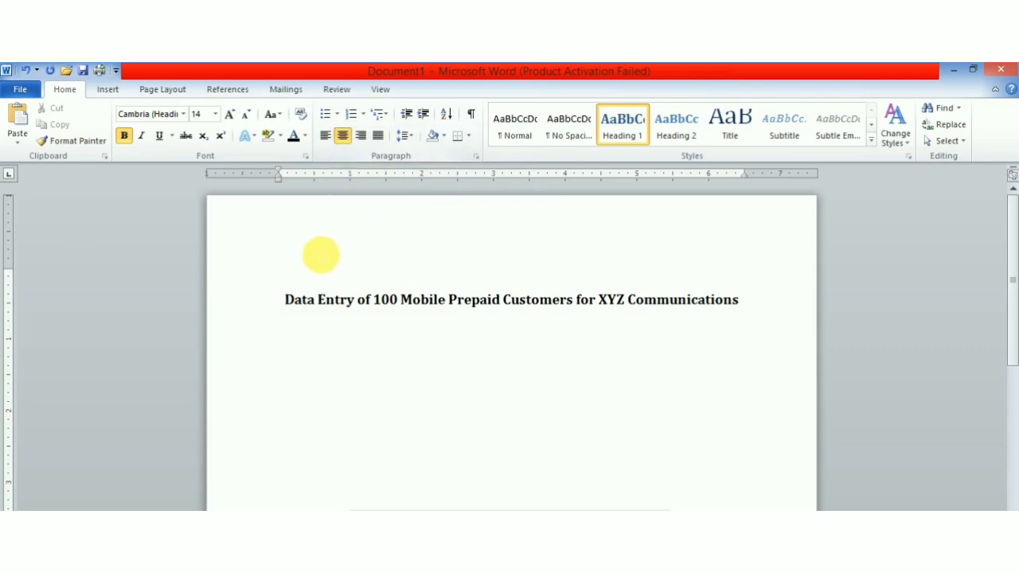
Step: Underline the whole heading and start a new paragraph below it
{"action": "left_click_drag", "start_coordinate": [283, 299], "coordinate": [721, 315]}
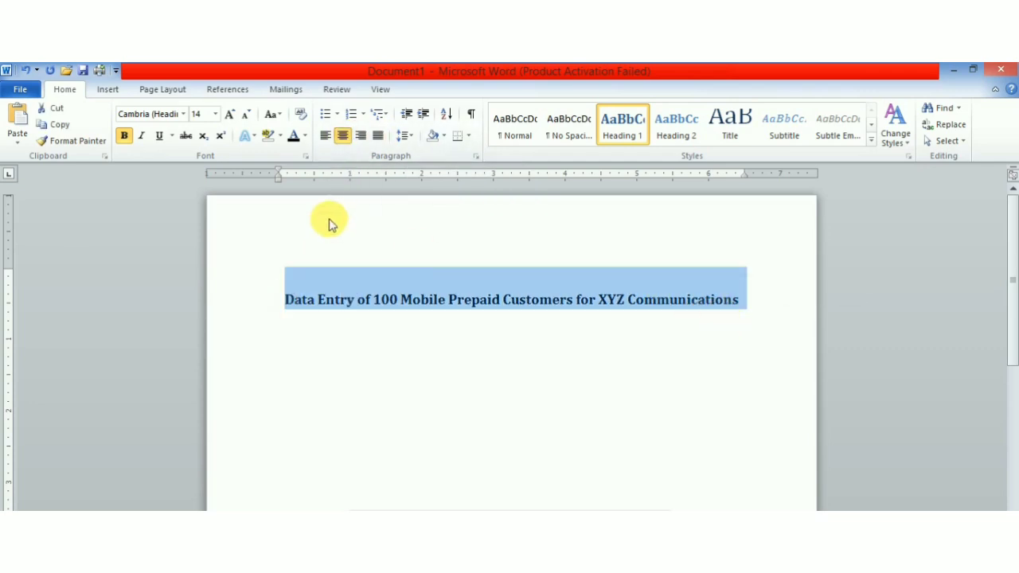
{"action": "left_click", "coordinate": [159, 138]}
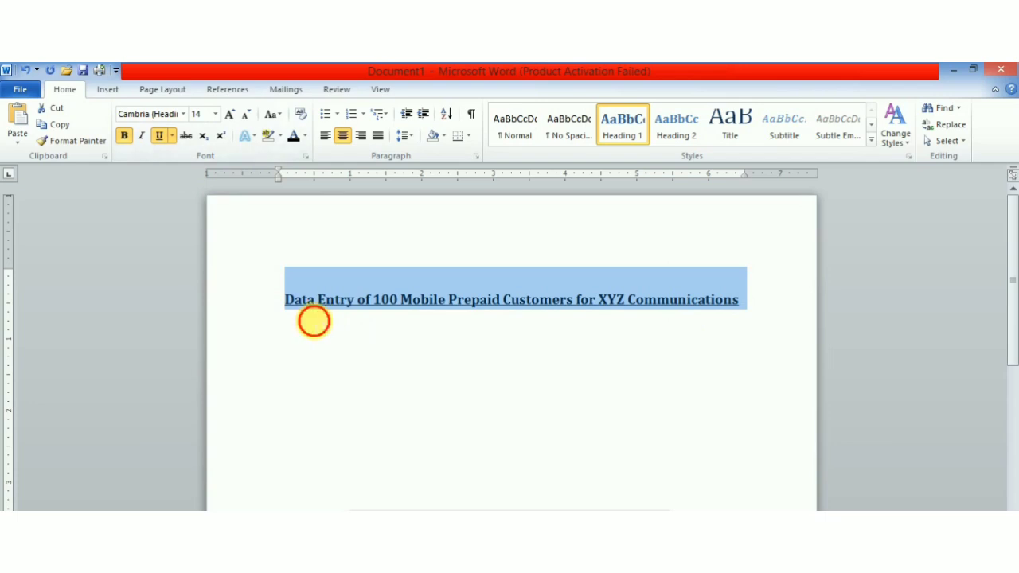
{"action": "left_click", "coordinate": [313, 319]}
{"action": "left_click", "coordinate": [757, 301]}
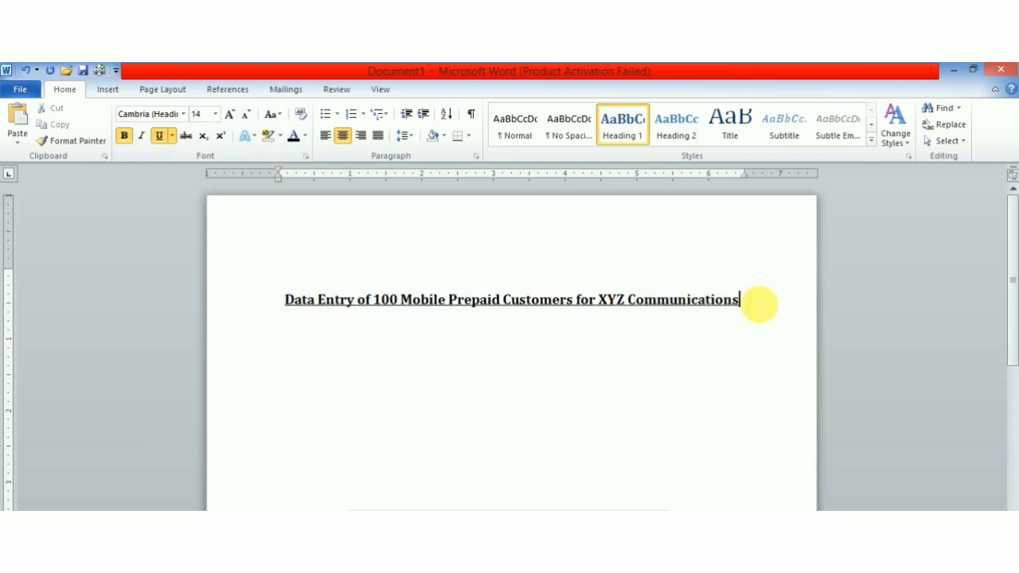
{"action": "key", "text": "Return"}
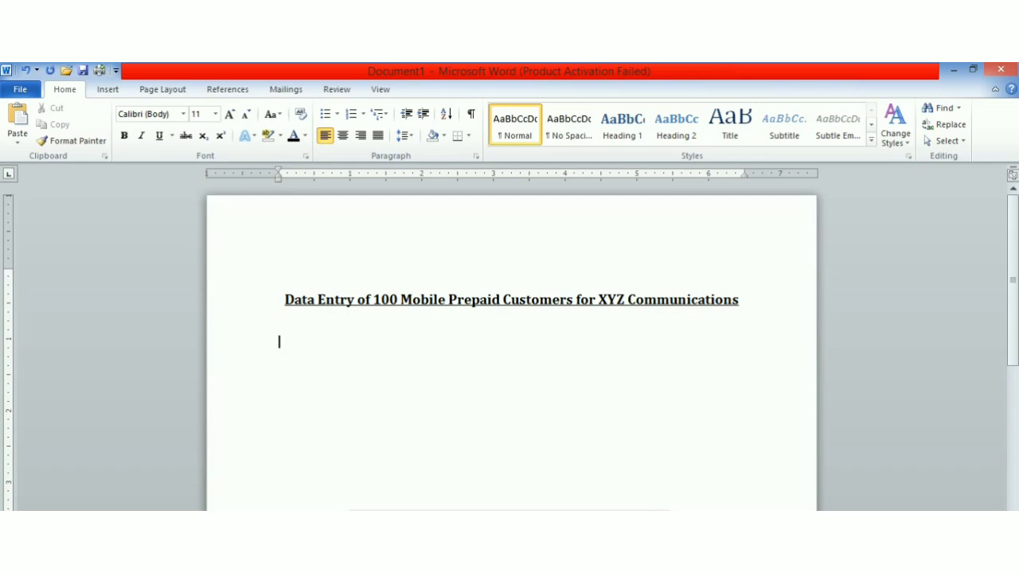
{"action": "type", "text": "Showcasing"}
{"action": "key", "text": "BackSpace"}
{"action": "key", "text": "BackSpace"}
{"action": "key", "text": "BackSpace"}
{"action": "key", "text": "BackSpace"}
{"action": "key", "text": "BackSpace"}
{"action": "key", "text": "BackSpace"}
{"action": "key", "text": "BackSpace"}
{"action": "key", "text": "BackSpace"}
{"action": "key", "text": "BackSpace"}
{"action": "key", "text": "BackSpace"}
{"action": "type", "text": "Rep"}
{"action": "type", "text": "resenting"}
{"action": "key", "text": "BackSpace"}
{"action": "key", "text": "BackSpace"}
{"action": "key", "text": "BackSpace"}
{"action": "key", "text": "BackSpace"}
{"action": "key", "text": "BackSpace"}
{"action": "key", "text": "BackSpace"}
{"action": "key", "text": "BackSpace"}
{"action": "key", "text": "BackSpace"}
{"action": "key", "text": "BackSpace"}
{"action": "key", "text": "BackSpace"}
{"action": "key", "text": "BackSpace"}
{"action": "key", "text": "BackSpace"}
Step: Begin the body paragraph with "Presenting 100 Mobile Prepaid Customers data for XYZ Communications"
{"action": "type", "text": "Presenting 100 Mobile"}
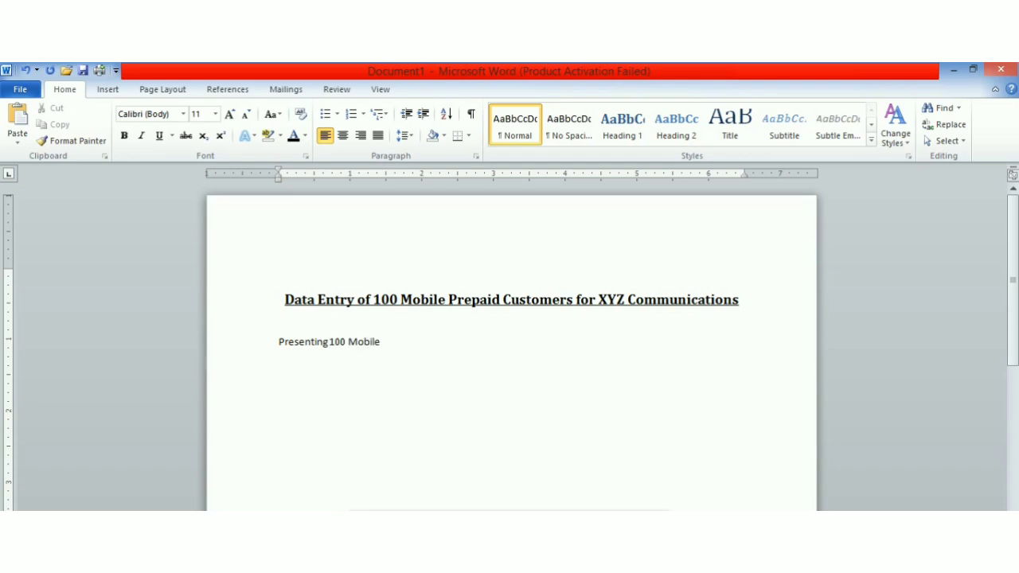
{"action": "type", "text": " Prepaid Customers i"}
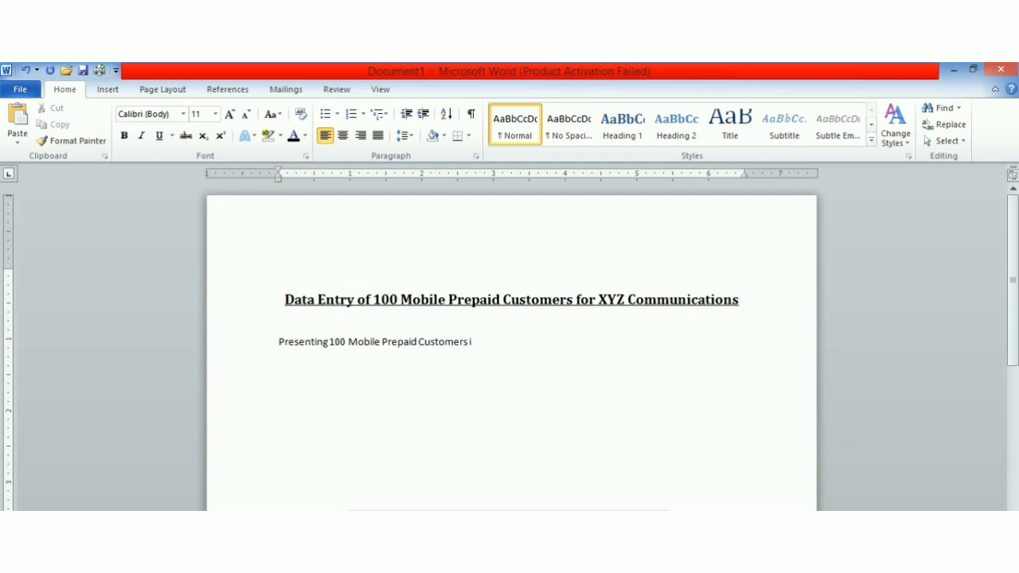
{"action": "type", "text": "nf"}
{"action": "key", "text": "BackSpace"}
{"action": "key", "text": "BackSpace"}
{"action": "key", "text": "BackSpace"}
{"action": "type", "text": "data for XYZ Communications"}
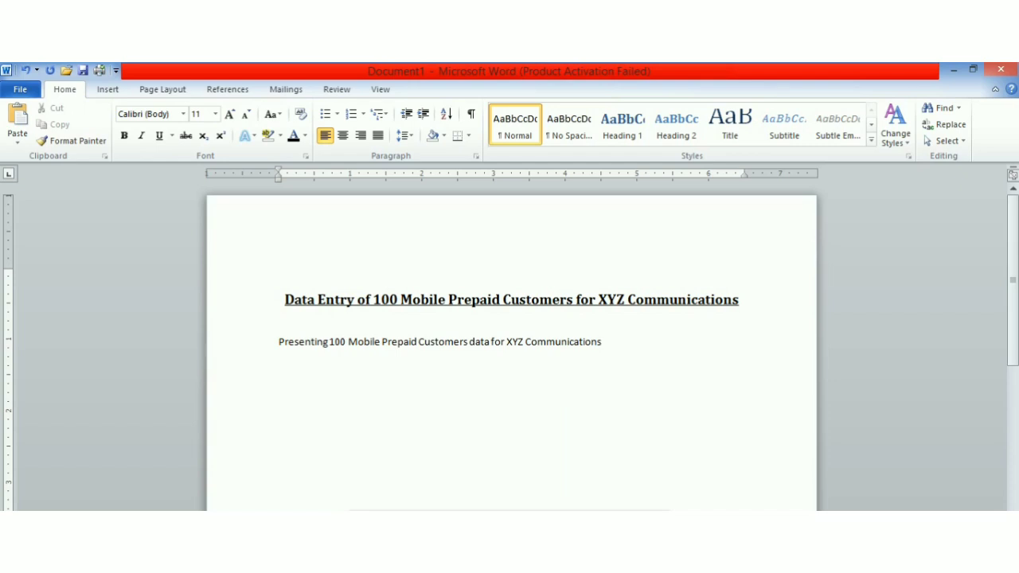
Step: Continue the paragraph with ".I will be mentioning the particular names of the given prepaid customers including their age"
{"action": "type", "text": ".I will be mention"}
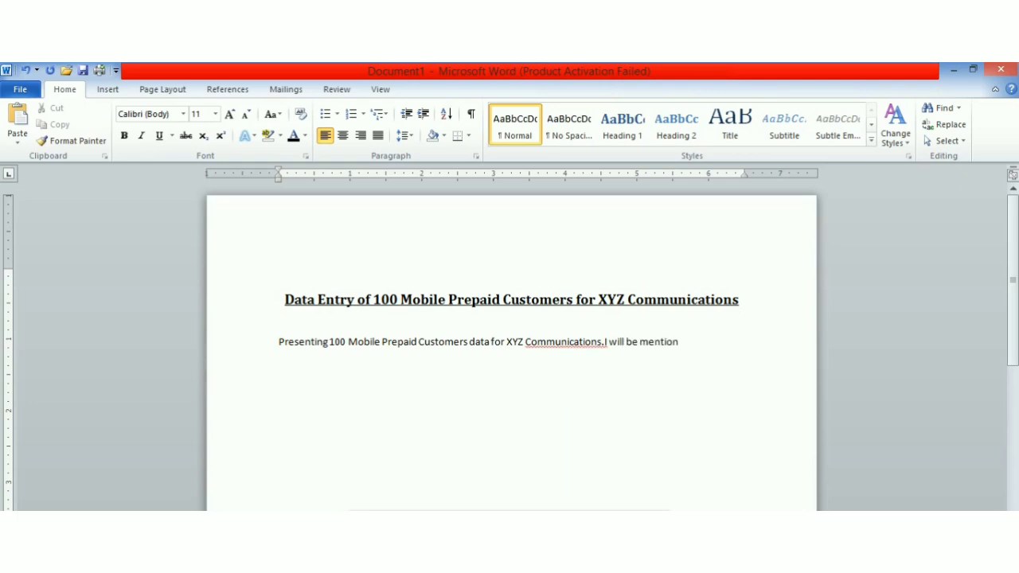
{"action": "type", "text": "ing the "}
{"action": "type", "text": "parti"}
{"action": "type", "text": "cu"}
{"action": "type", "text": "lar names in"}
{"action": "key", "text": "BackSpace"}
{"action": "key", "text": "BackSpace"}
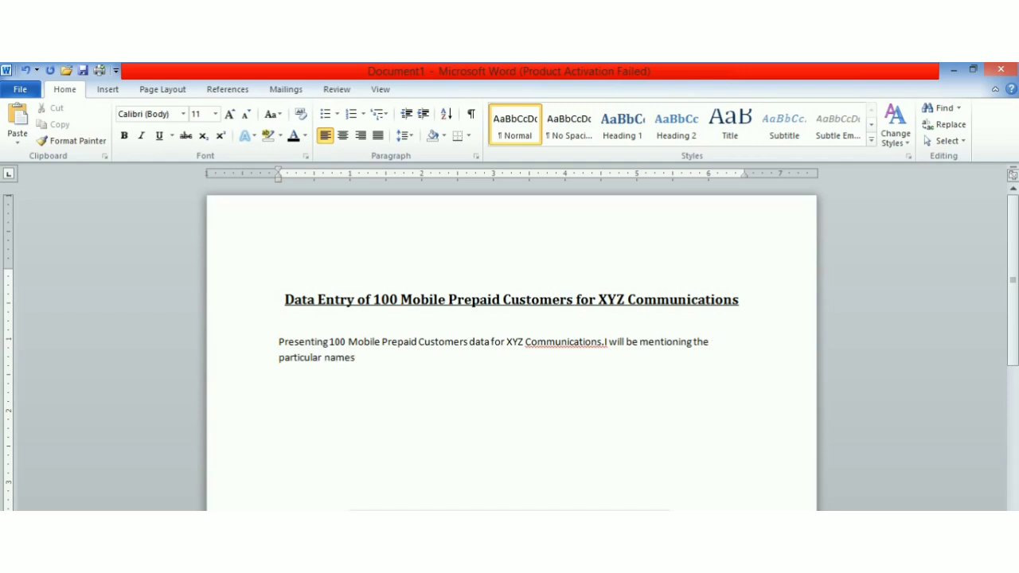
{"action": "type", "text": "of the given prepaid cus"}
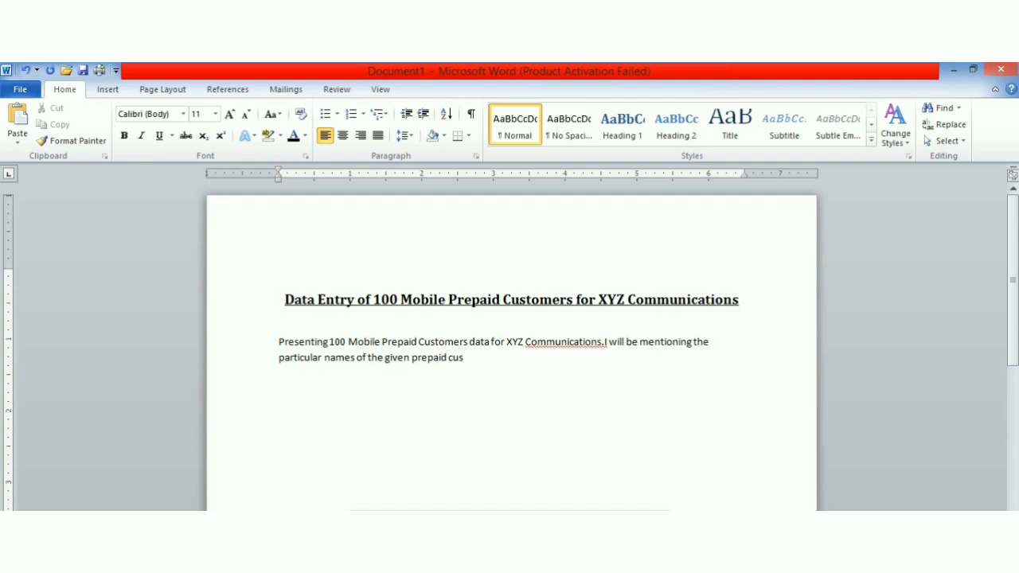
{"action": "type", "text": "tomers"}
{"action": "type", "text": "ncluding their age"}
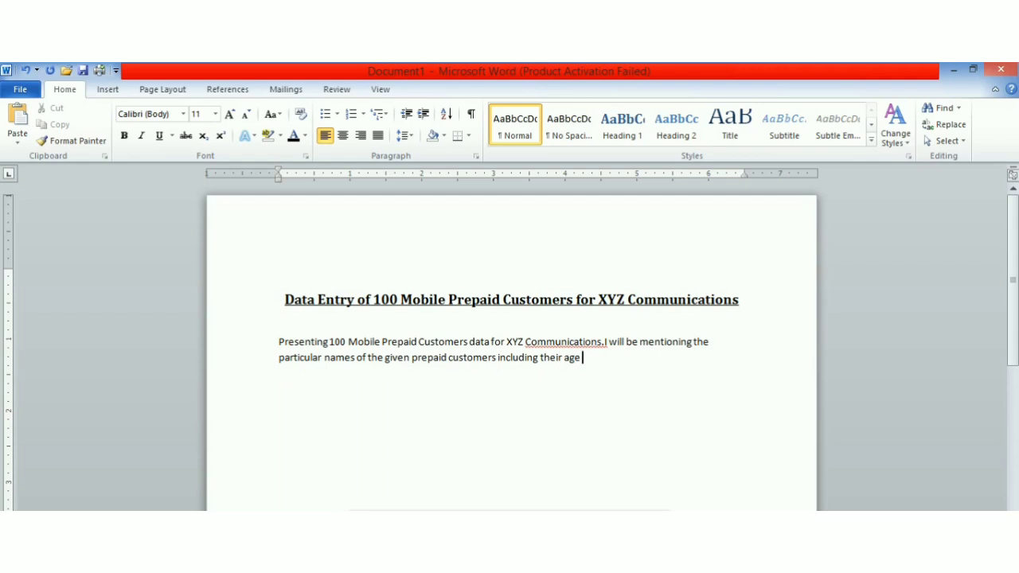
Step: Add ",recharge plan" directly after "age" at the end of the body paragraph
{"action": "key", "text": "BackSpace"}
{"action": "type", "text": ","}
{"action": "type", "text": "data pa"}
{"action": "type", "text": "l"}
{"action": "key", "text": "BackSpace"}
{"action": "key", "text": "BackSpace"}
{"action": "type", "text": "l"}
{"action": "key", "text": "BackSpace"}
{"action": "key", "text": "BackSpace"}
{"action": "key", "text": "BackSpace"}
{"action": "key", "text": "BackSpace"}
{"action": "key", "text": "BackSpace"}
{"action": "key", "text": "BackSpace"}
{"action": "key", "text": "BackSpace"}
{"action": "key", "text": "BackSpace"}
{"action": "key", "text": "BackSpace"}
{"action": "key", "text": "BackSpace"}
{"action": "type", "text": "recharge"}
{"action": "key", "text": "BackSpace"}
{"action": "key", "text": "BackSpace"}
{"action": "type", "text": "rge plan"}
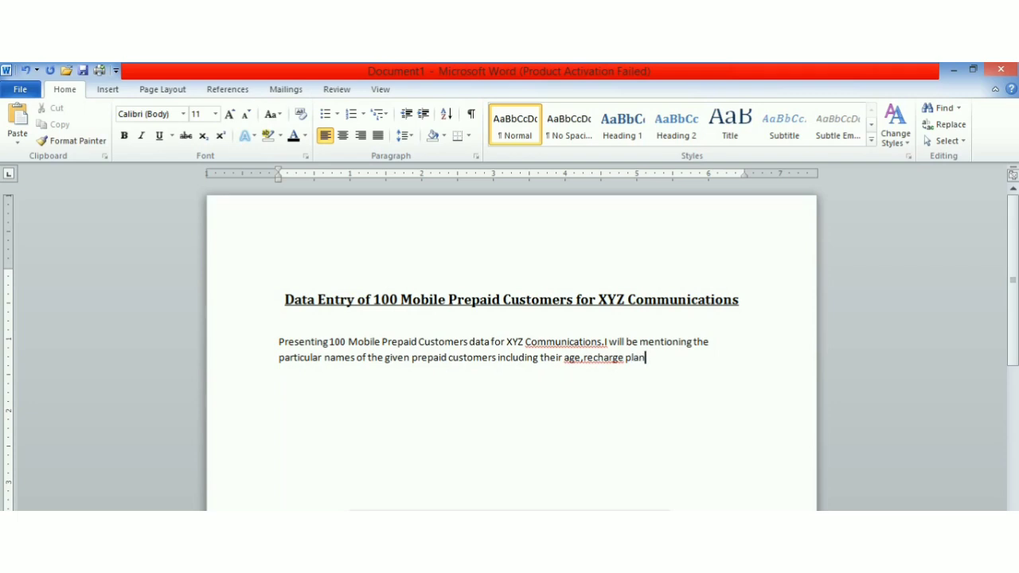
Step: End the paragraph with ",data plan and feedback (if required)", correcting the spelling of "feedback"
{"action": "type", "text": ",data plan and fedack"}
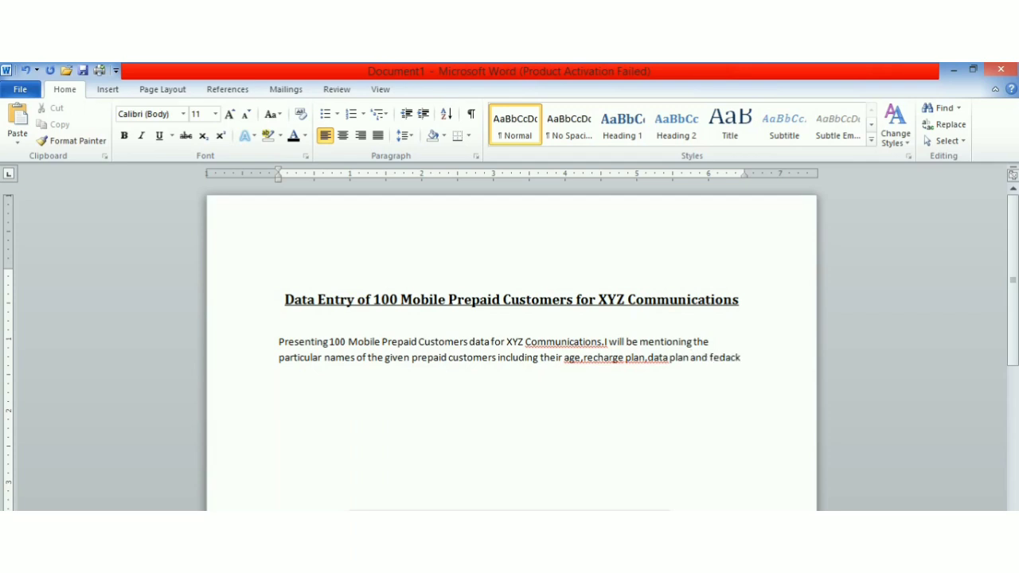
{"action": "type", "text": " (if req"}
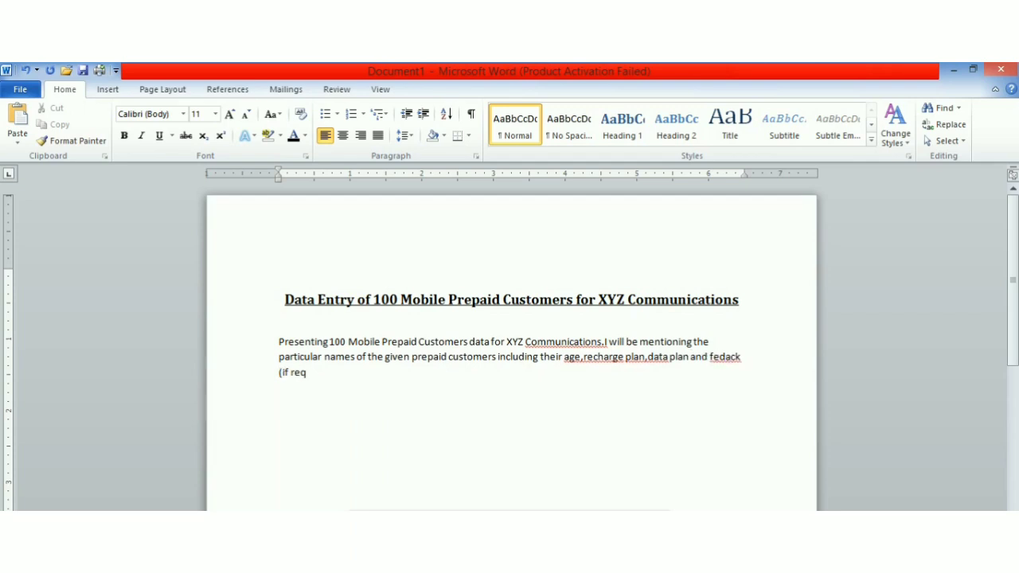
{"action": "type", "text": "uired)"}
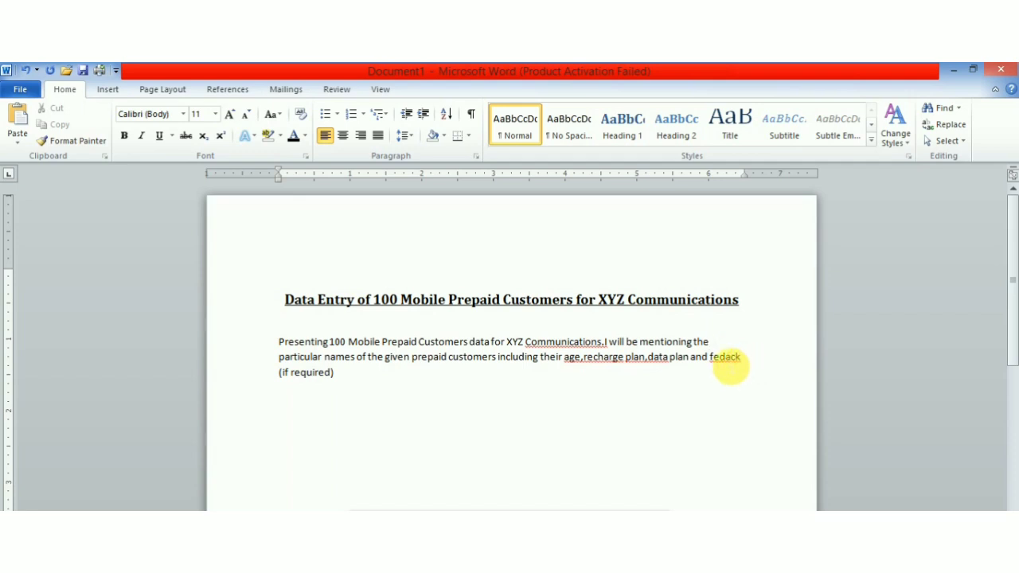
{"action": "left_click", "coordinate": [718, 356]}
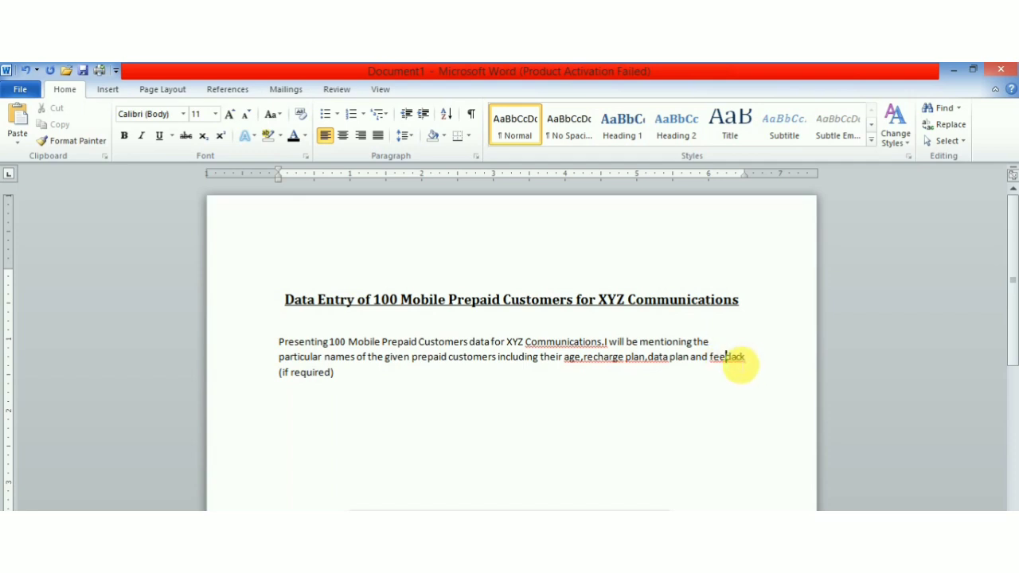
{"action": "type", "text": "edback (if required"}
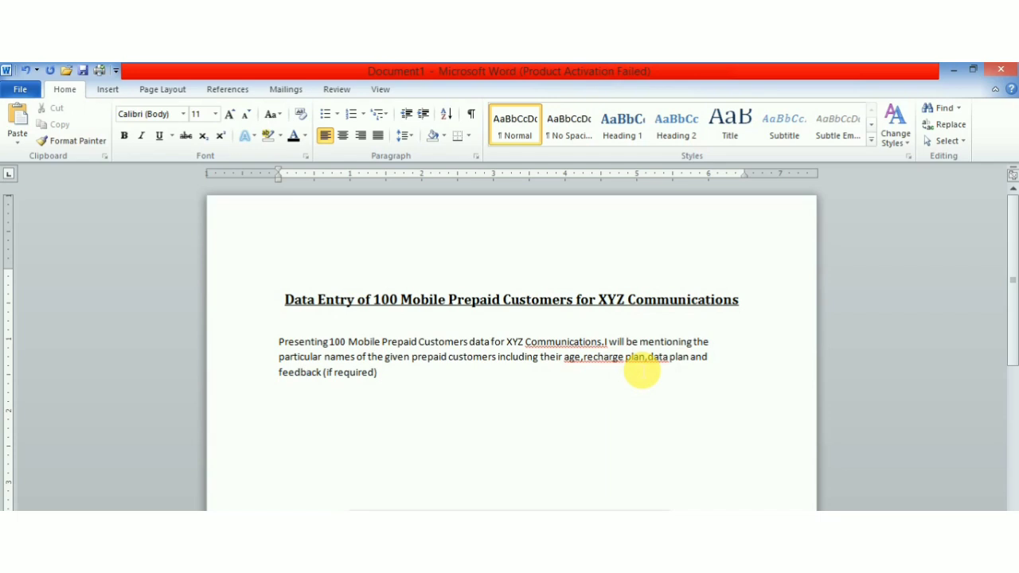
Step: Justify the whole body paragraph, comparing it with left alignment, and start a new paragraph below it
{"action": "left_click_drag", "start_coordinate": [280, 342], "coordinate": [406, 382]}
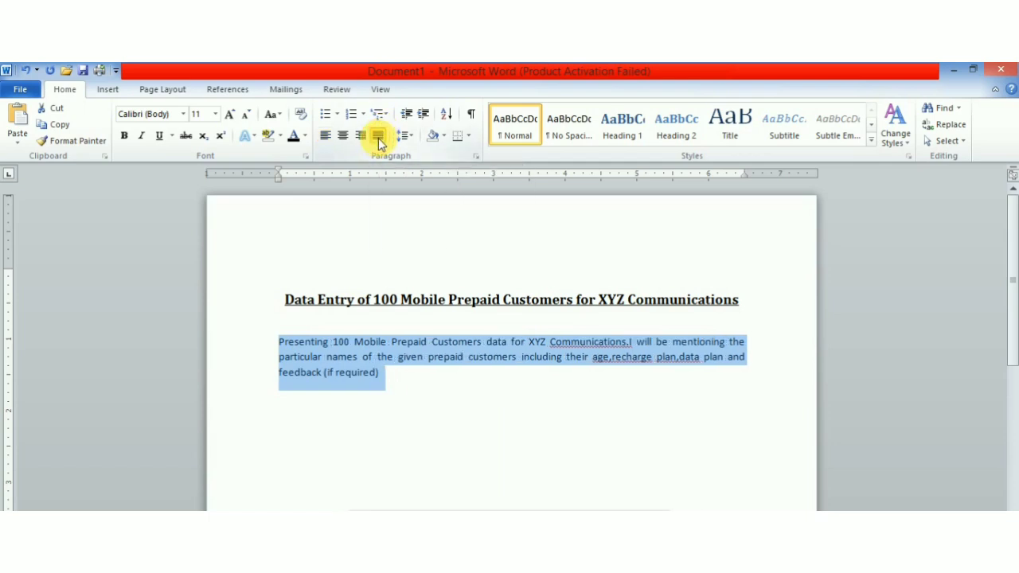
{"action": "left_click", "coordinate": [377, 387]}
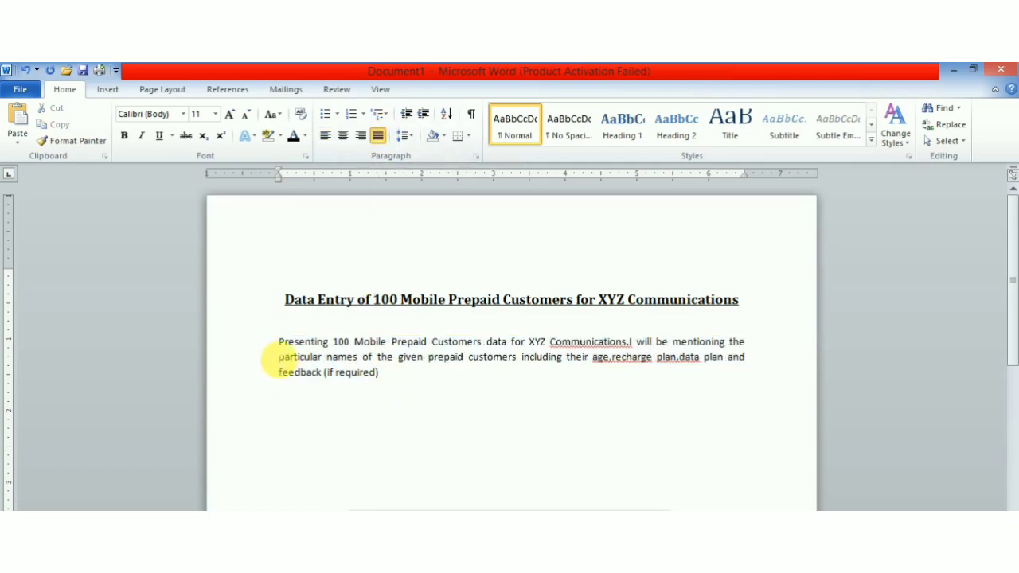
{"action": "left_click_drag", "start_coordinate": [278, 343], "coordinate": [410, 388]}
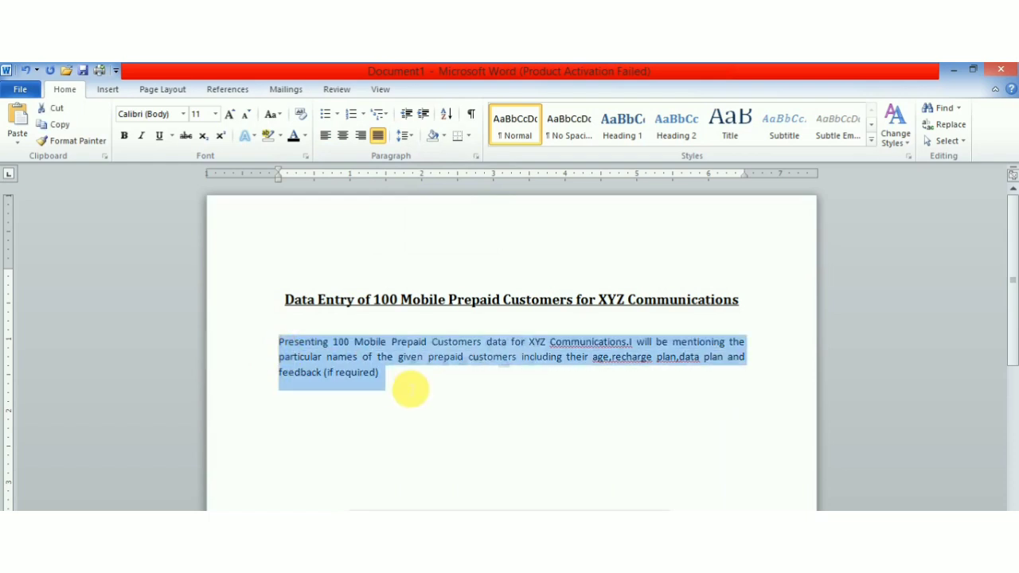
{"action": "key", "text": "ctrl+l"}
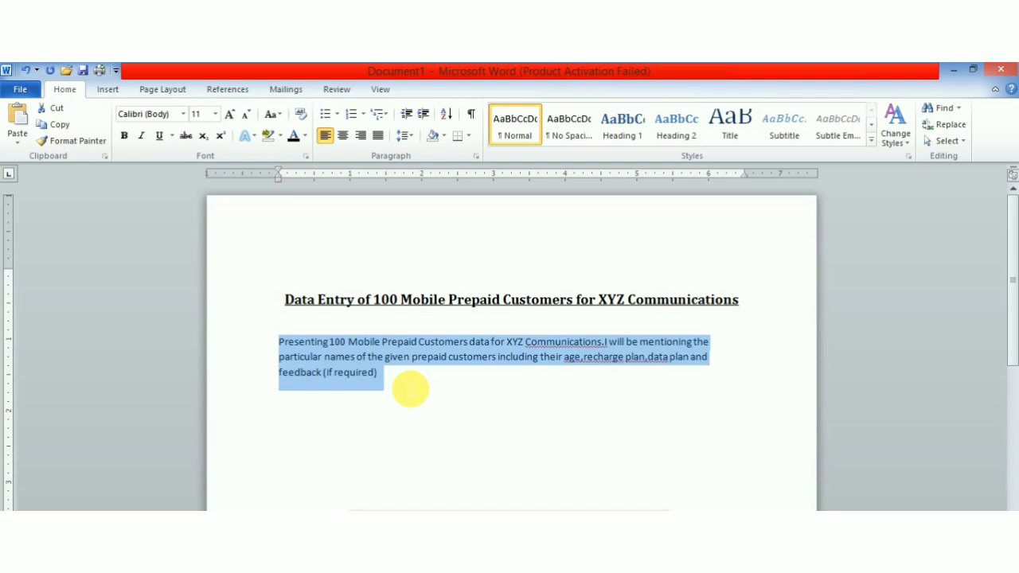
{"action": "key", "text": "ctrl+j"}
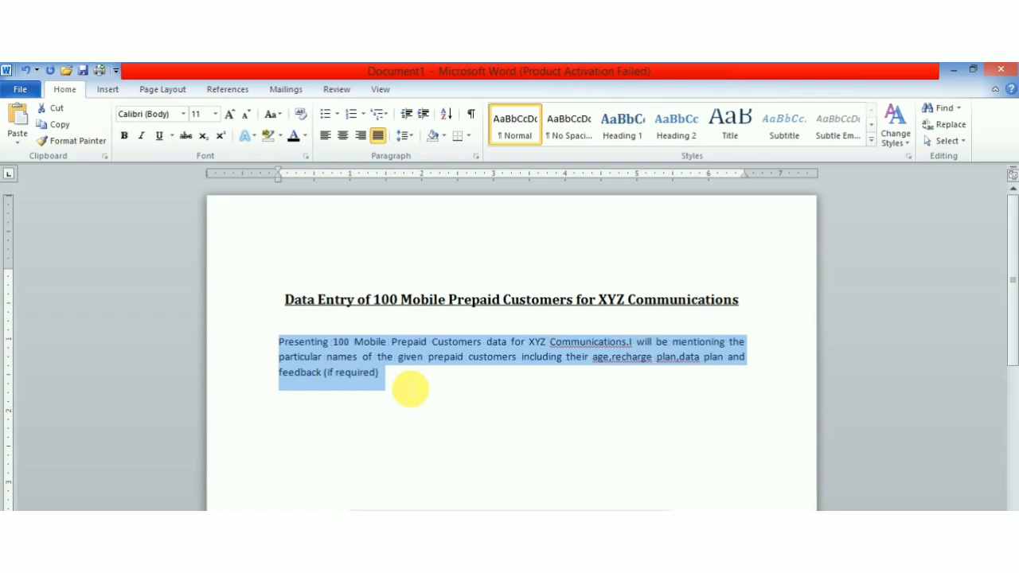
{"action": "left_click", "coordinate": [410, 389]}
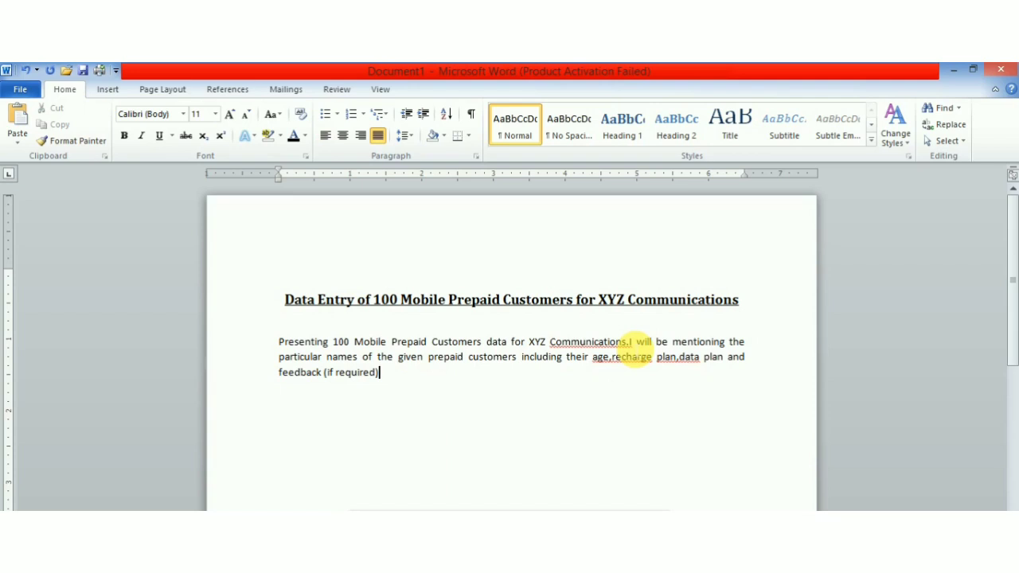
{"action": "key", "text": "Return"}
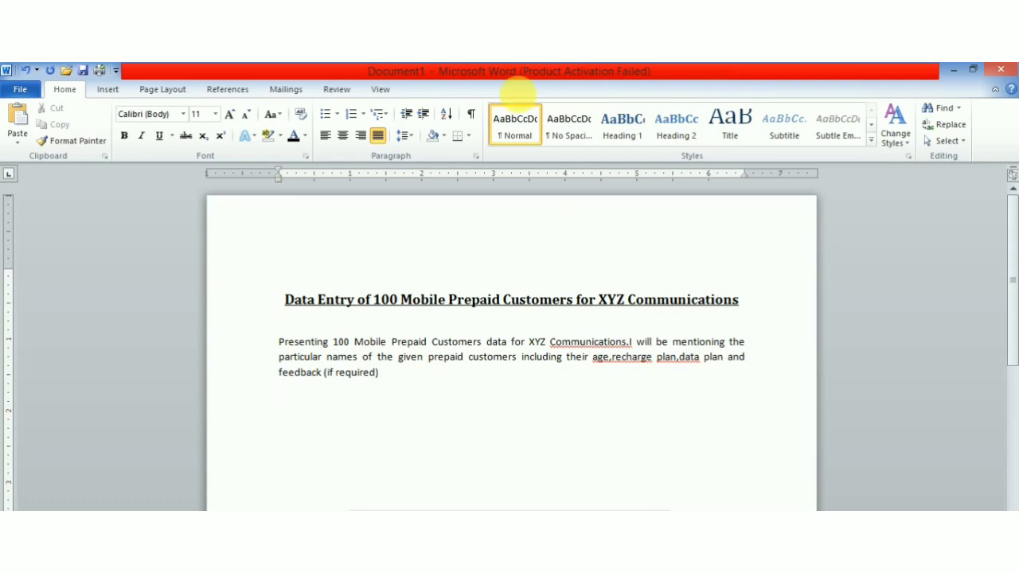
Step: Try landscape orientation for the page and return it to portrait
{"action": "left_click", "coordinate": [107, 89]}
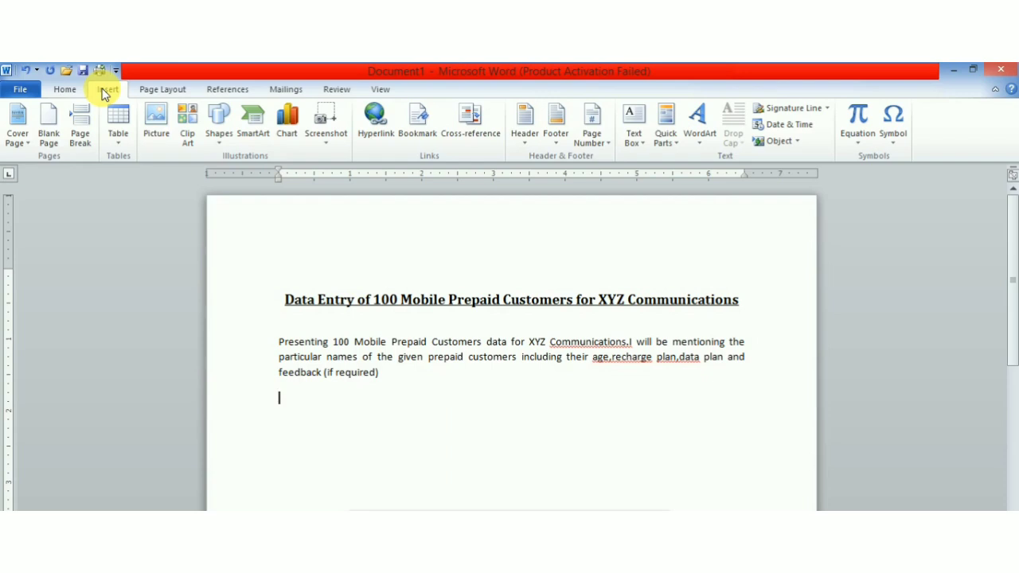
{"action": "left_click", "coordinate": [143, 95]}
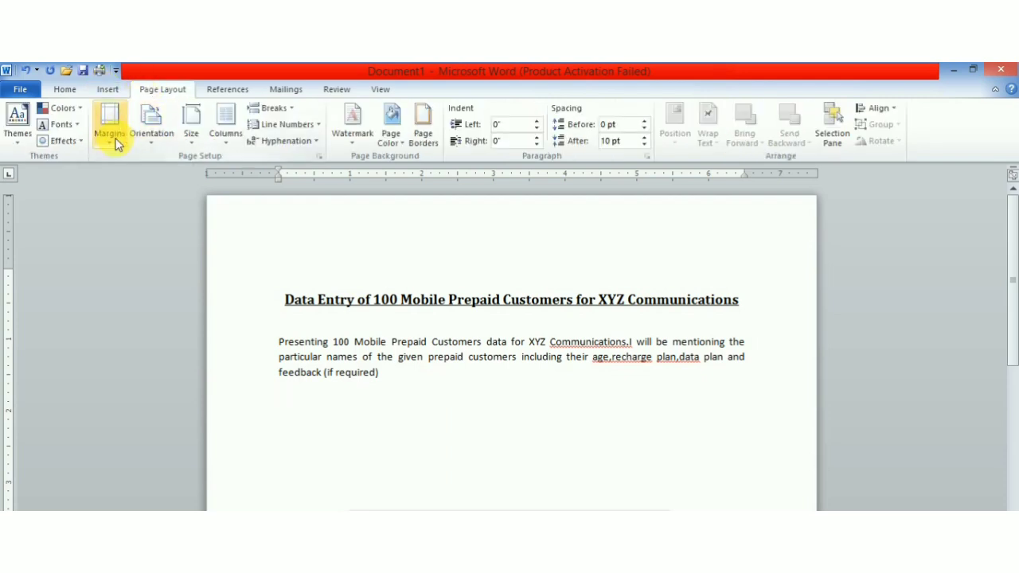
{"action": "left_click", "coordinate": [143, 141]}
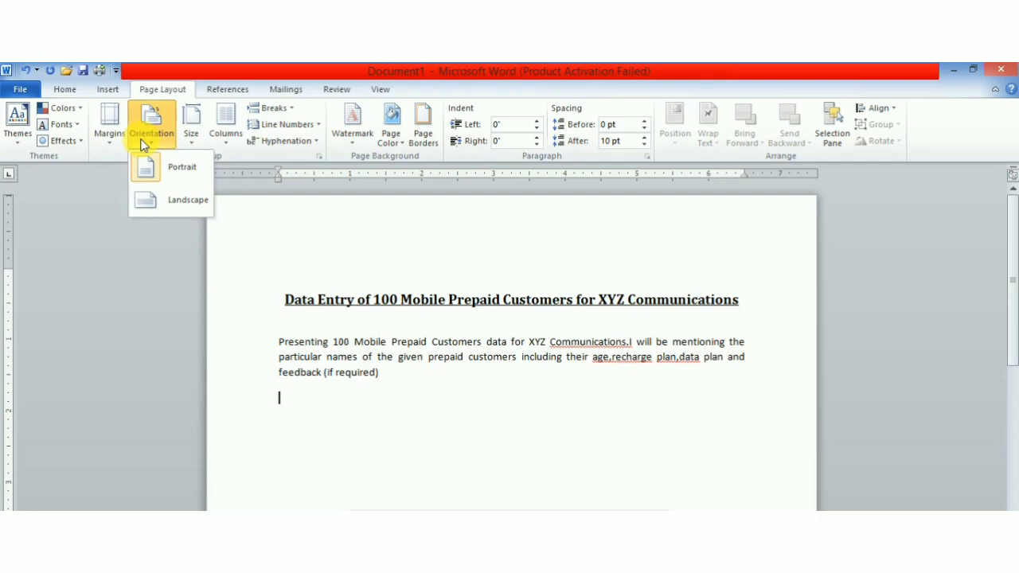
{"action": "left_click", "coordinate": [170, 199]}
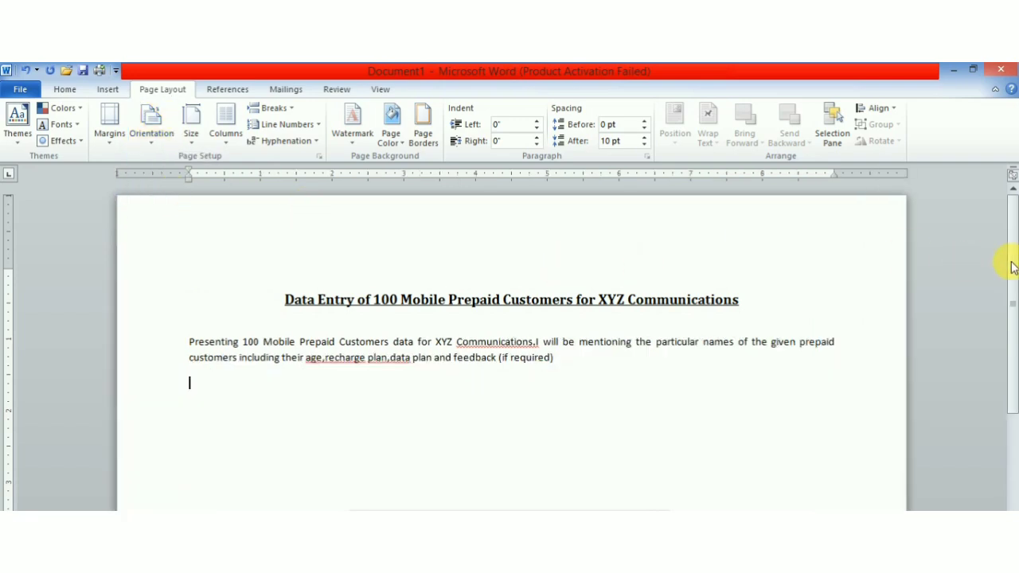
{"action": "left_click_drag", "start_coordinate": [1012, 266], "coordinate": [1009, 200]}
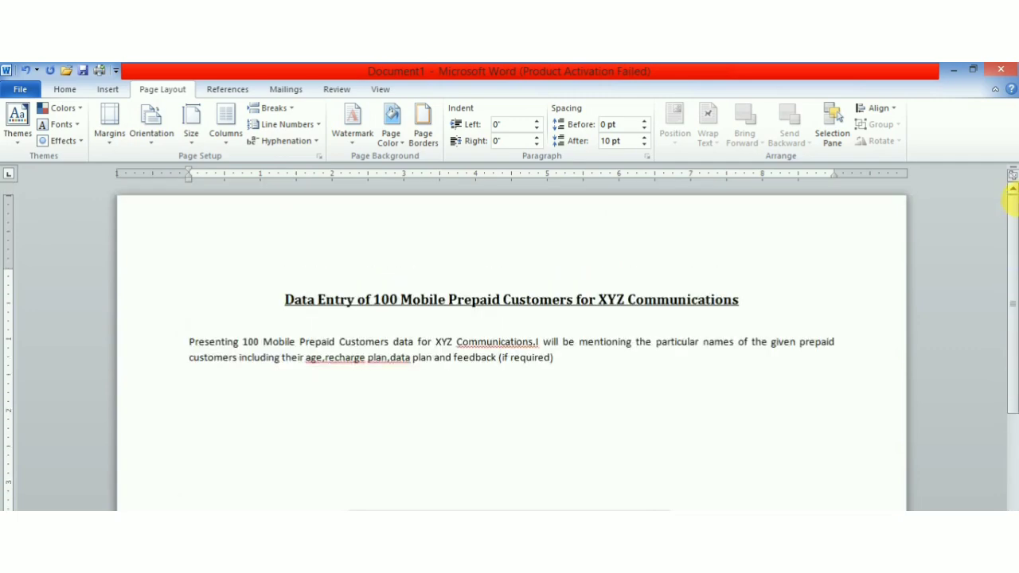
{"action": "left_click", "coordinate": [153, 140]}
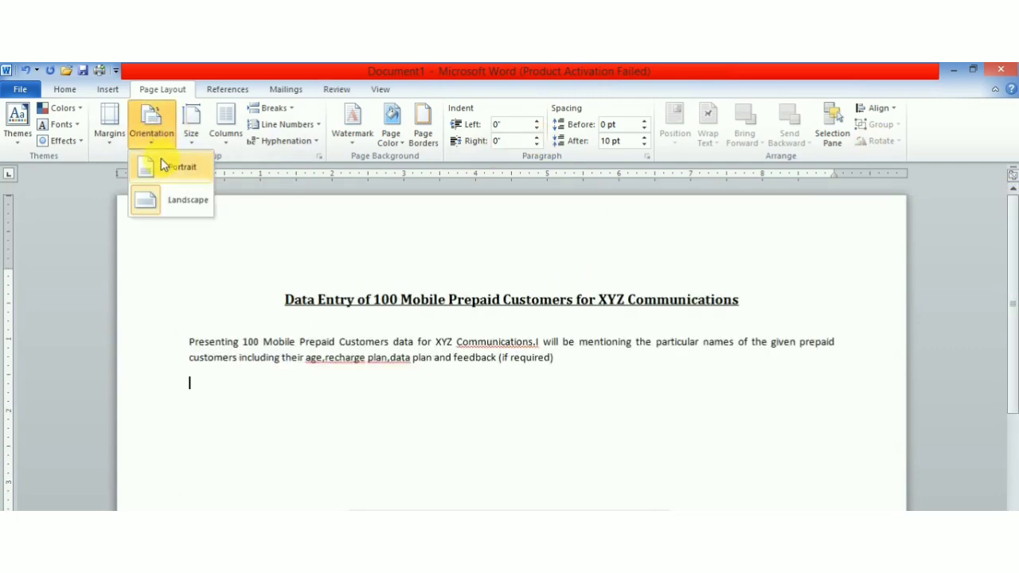
{"action": "left_click", "coordinate": [163, 166]}
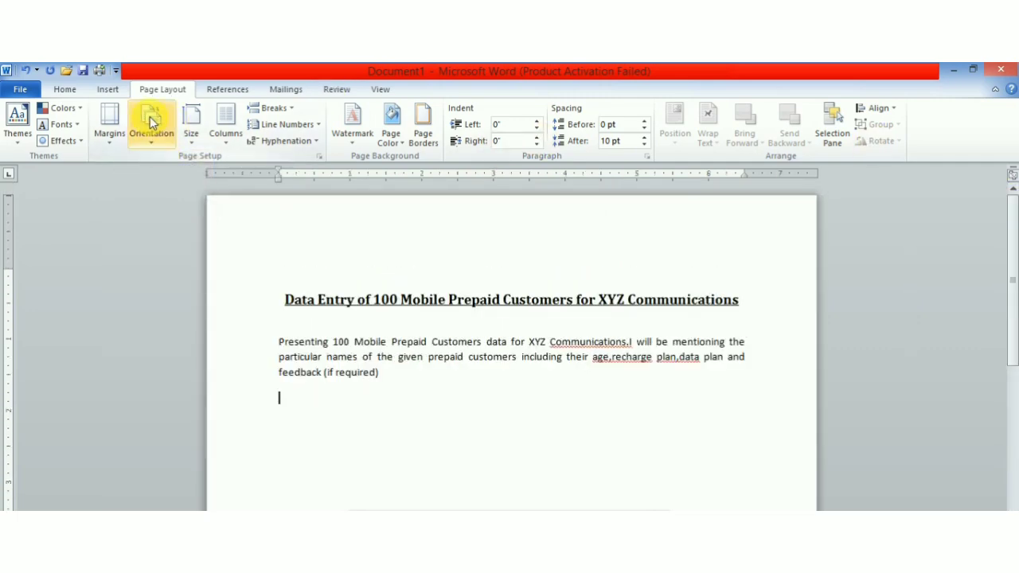
Step: Set the document's paper size to A4
{"action": "left_click", "coordinate": [155, 135]}
{"action": "left_click", "coordinate": [155, 137]}
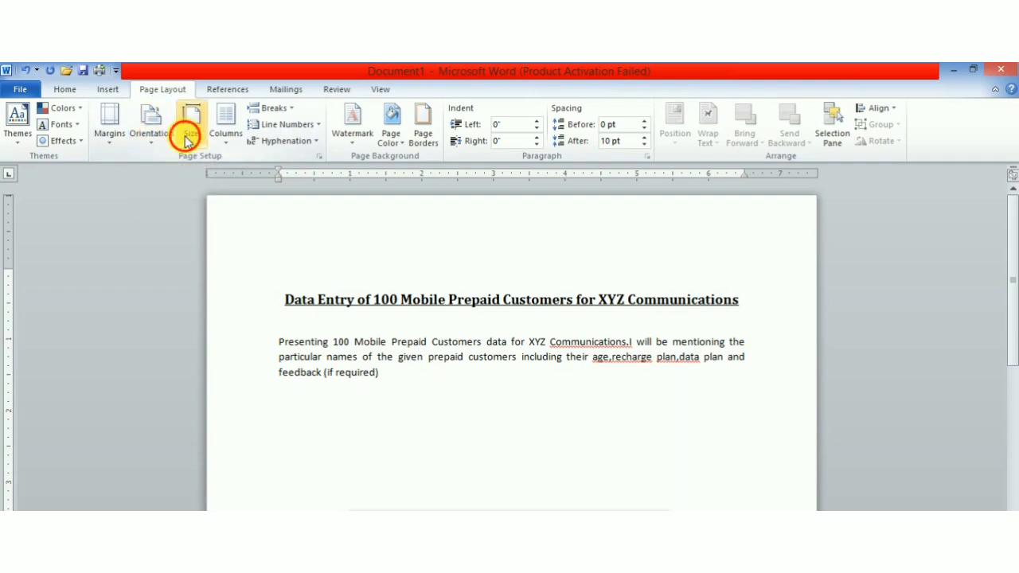
{"action": "left_click", "coordinate": [188, 133]}
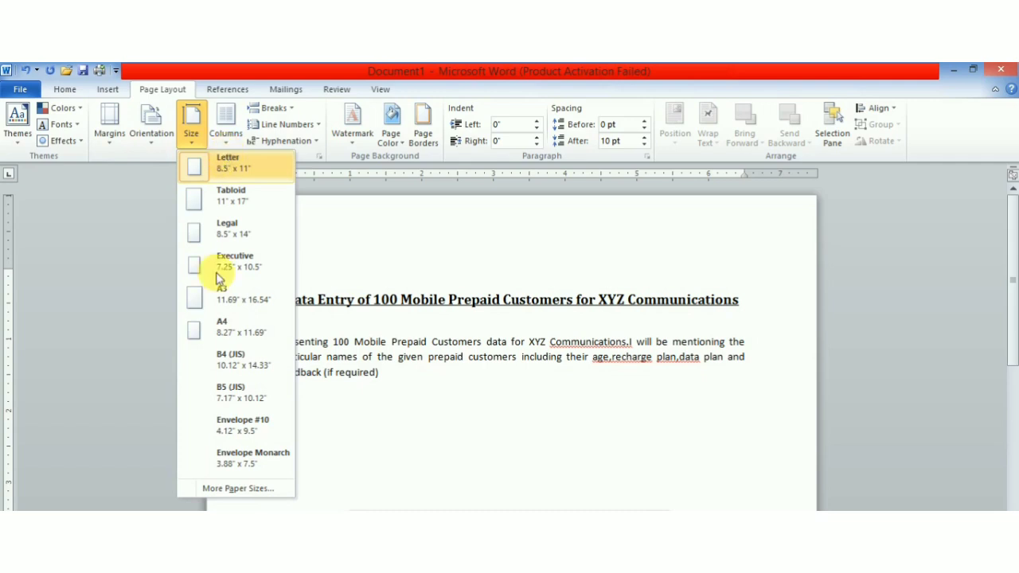
{"action": "left_click", "coordinate": [210, 331]}
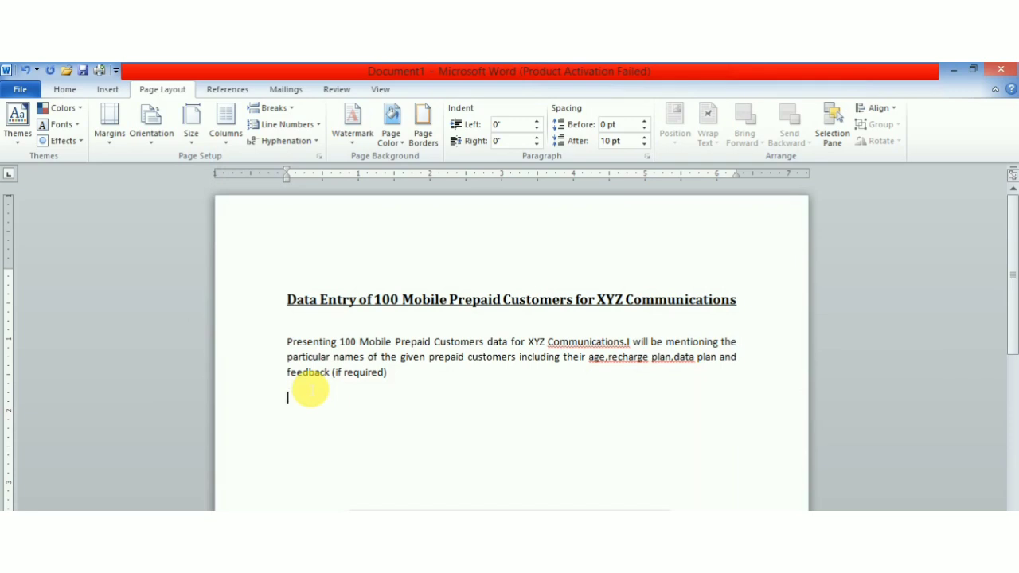
{"action": "left_click", "coordinate": [224, 137]}
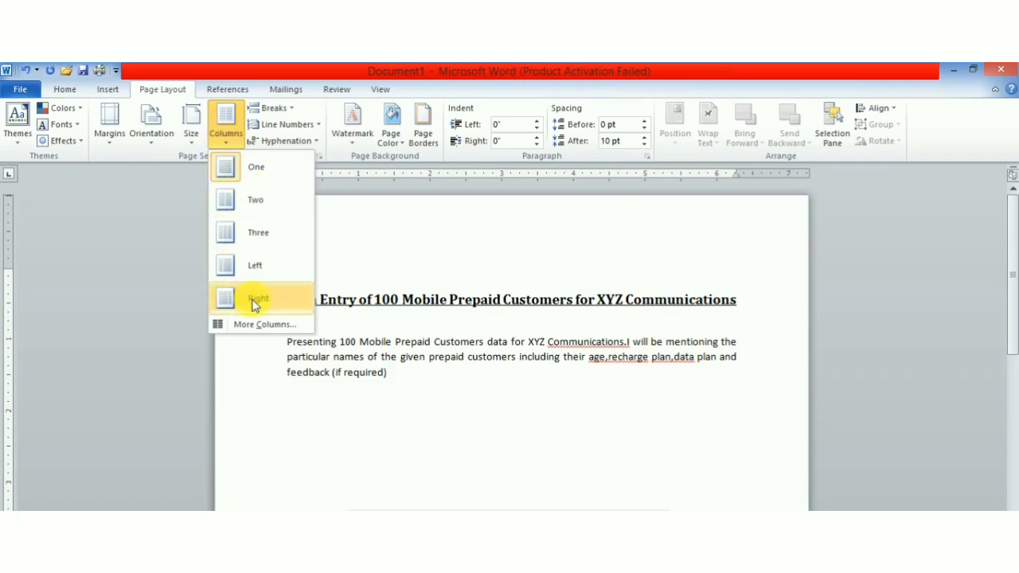
{"action": "left_click", "coordinate": [140, 280]}
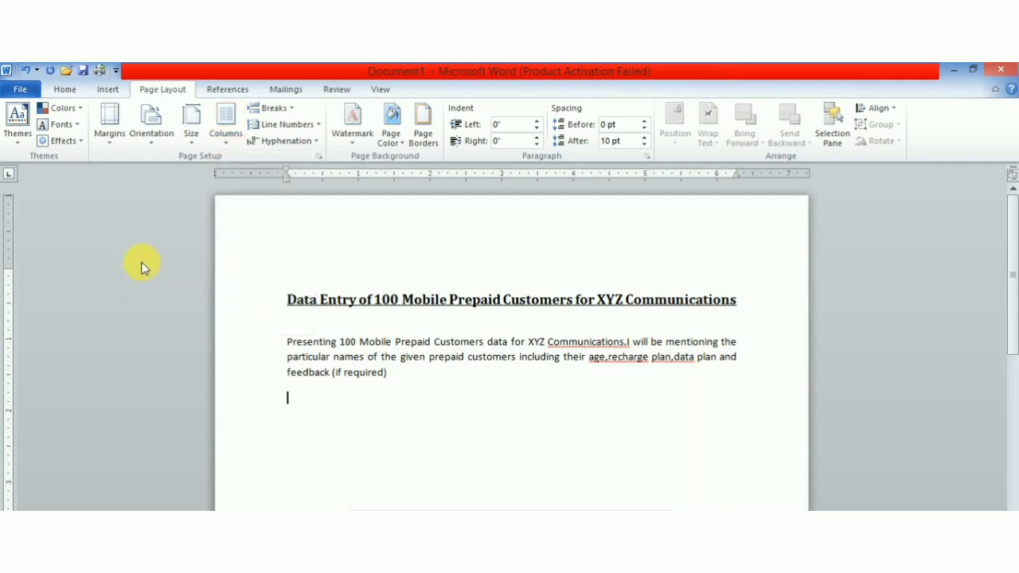
{"action": "left_click", "coordinate": [106, 90]}
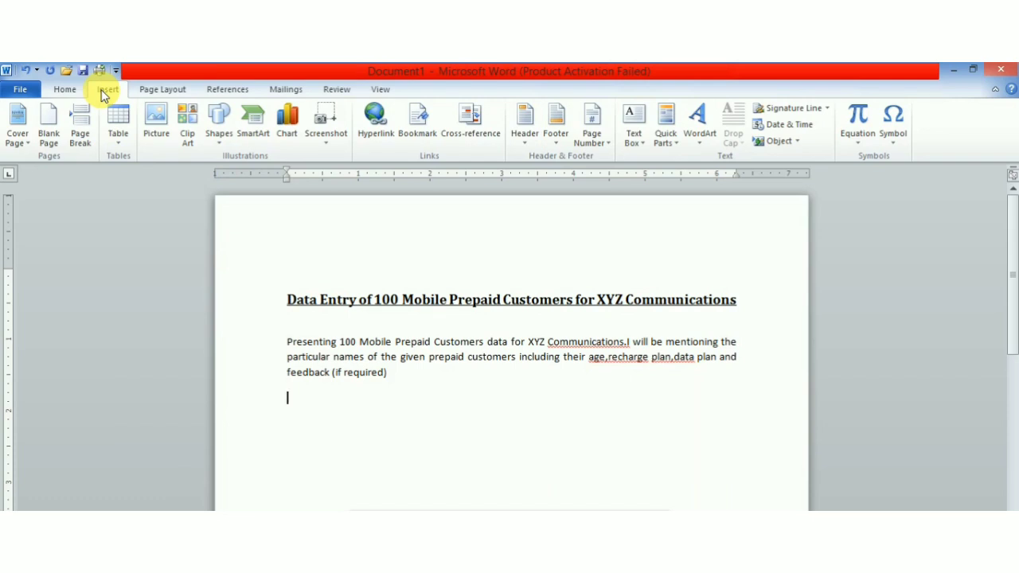
{"action": "left_click", "coordinate": [120, 140]}
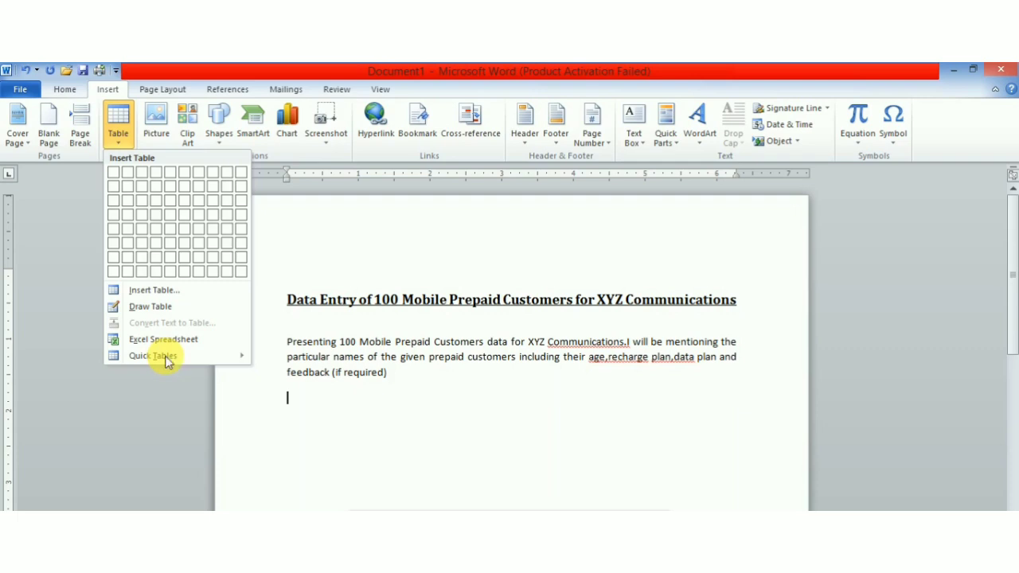
{"action": "mouse_move", "coordinate": [167, 358]}
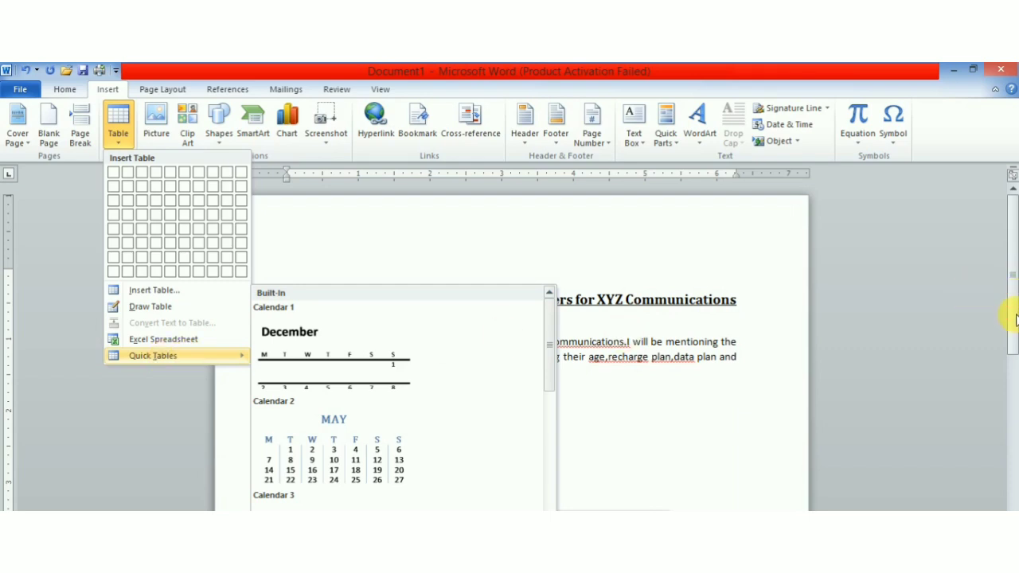
{"action": "left_click", "coordinate": [796, 421]}
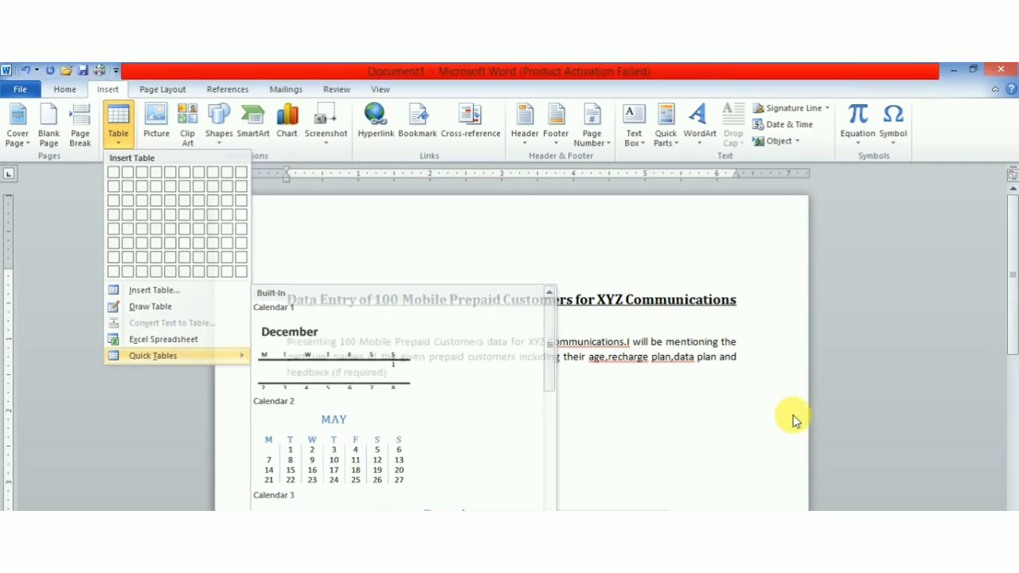
{"action": "scroll", "coordinate": [798, 421], "scroll_direction": "down", "scroll_amount": 5}
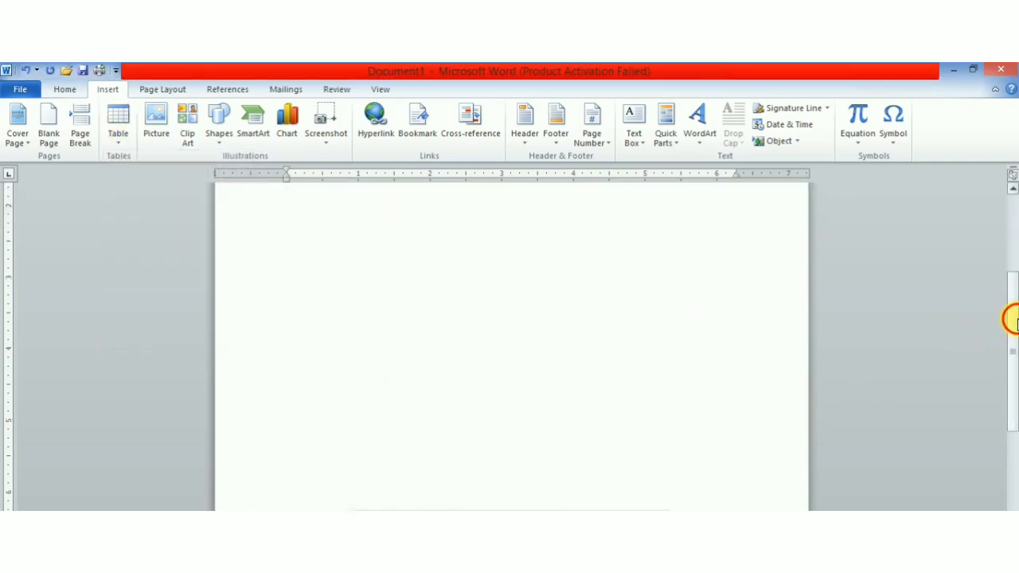
{"action": "left_click_drag", "start_coordinate": [1012, 320], "coordinate": [1013, 191]}
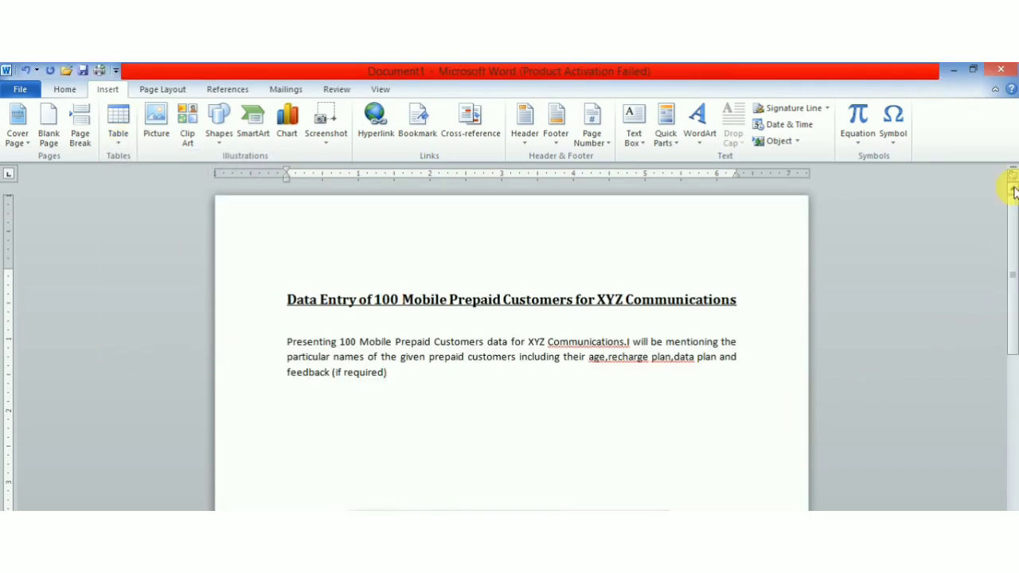
Step: Try the Calendar 2 quick table below the introductory paragraph and undo its insertion
{"action": "left_click", "coordinate": [116, 135]}
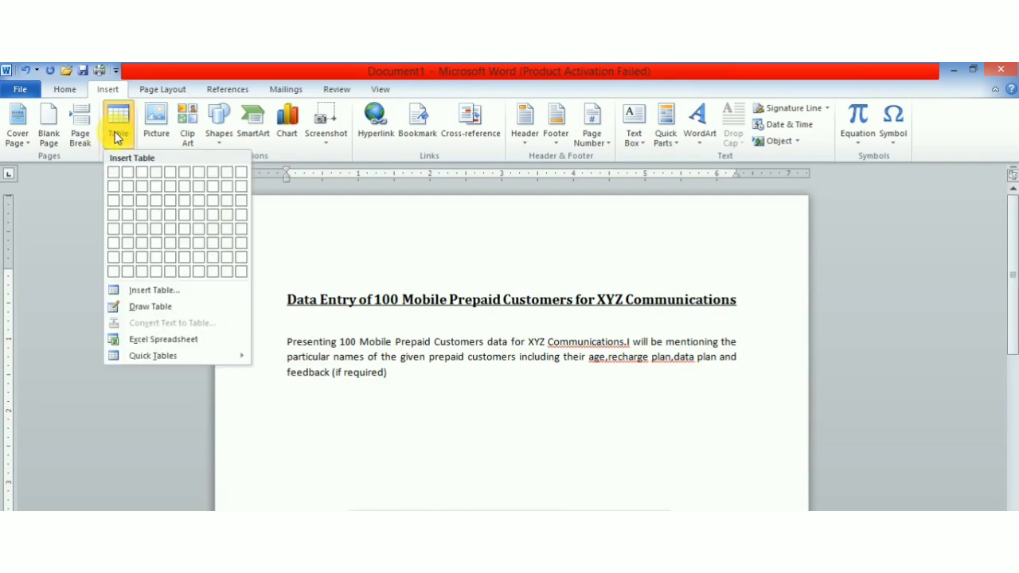
{"action": "left_click", "coordinate": [152, 356]}
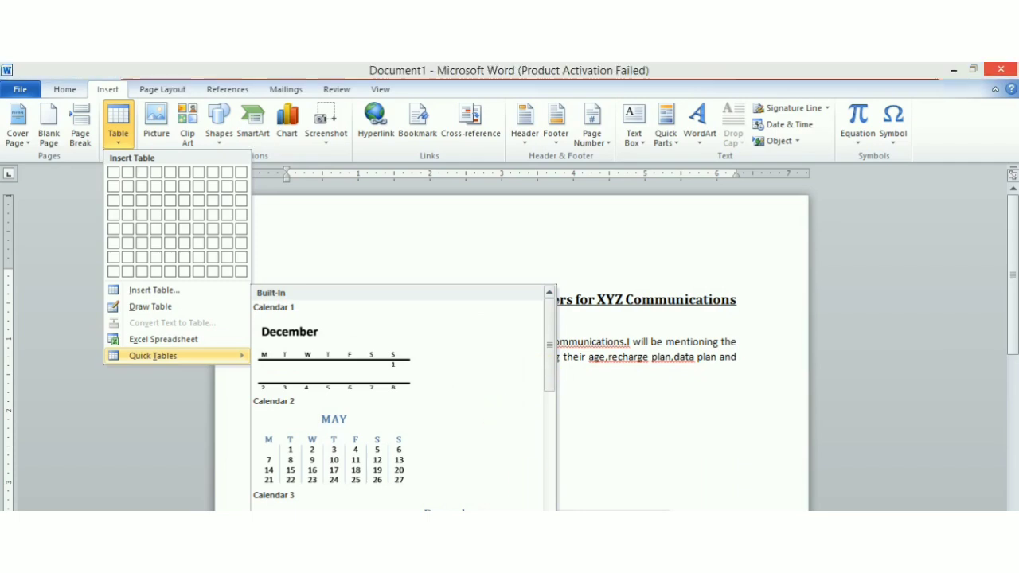
{"action": "left_click", "coordinate": [533, 430]}
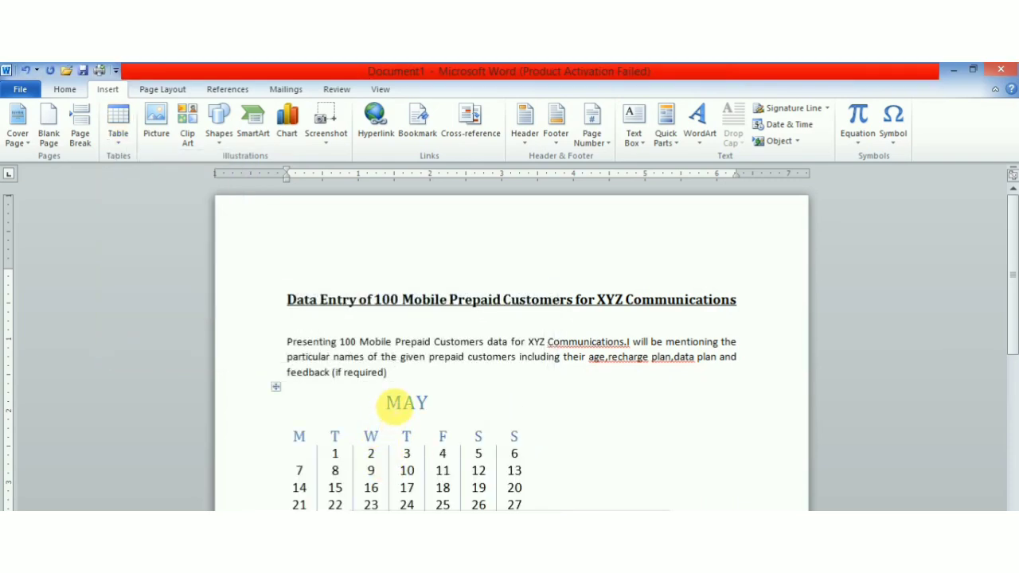
{"action": "left_click_drag", "start_coordinate": [388, 403], "coordinate": [530, 505]}
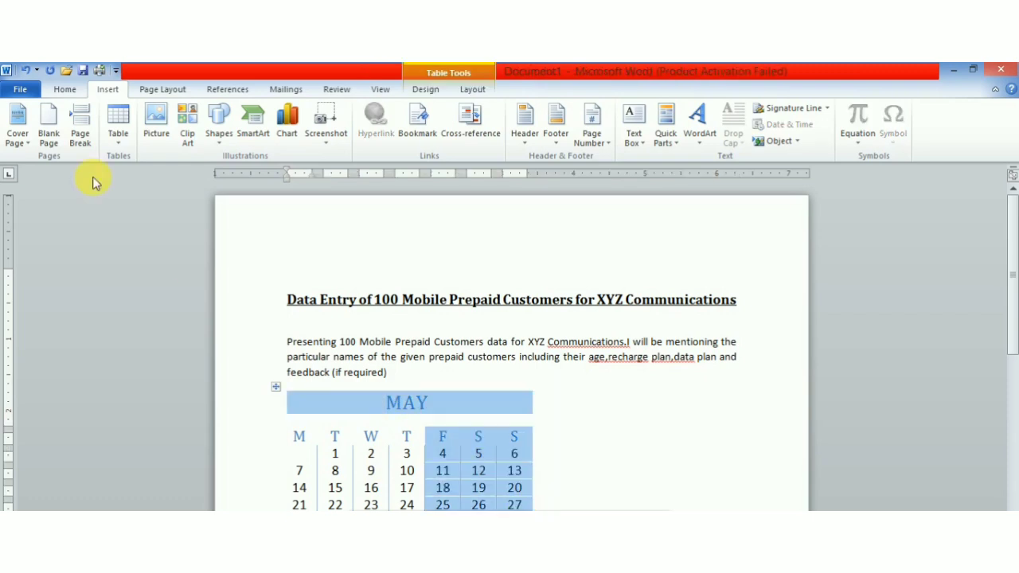
{"action": "left_click", "coordinate": [26, 71]}
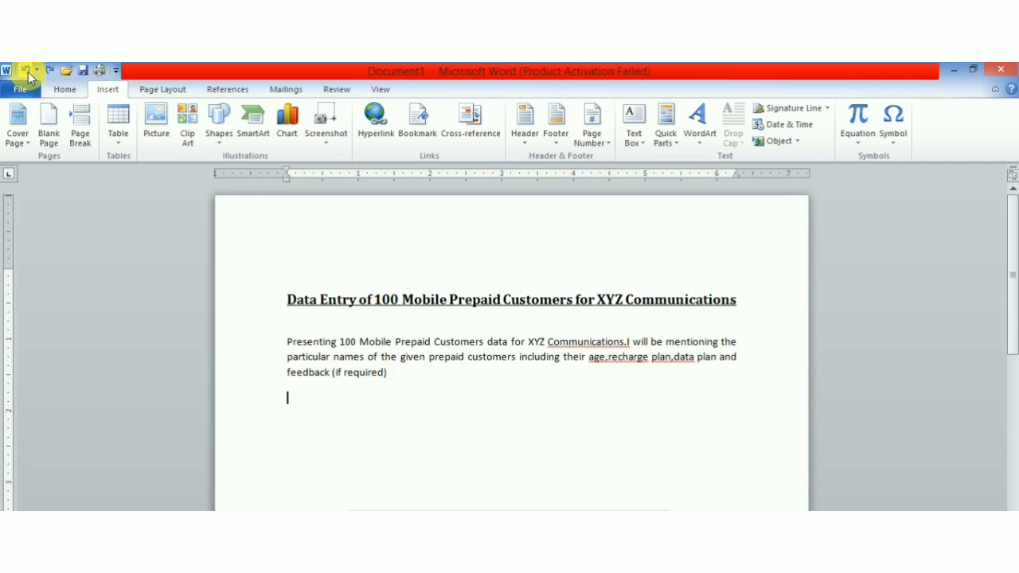
Step: Insert the built-in Matrix quick table below the introductory paragraph
{"action": "left_click", "coordinate": [119, 136]}
{"action": "mouse_move", "coordinate": [206, 358]}
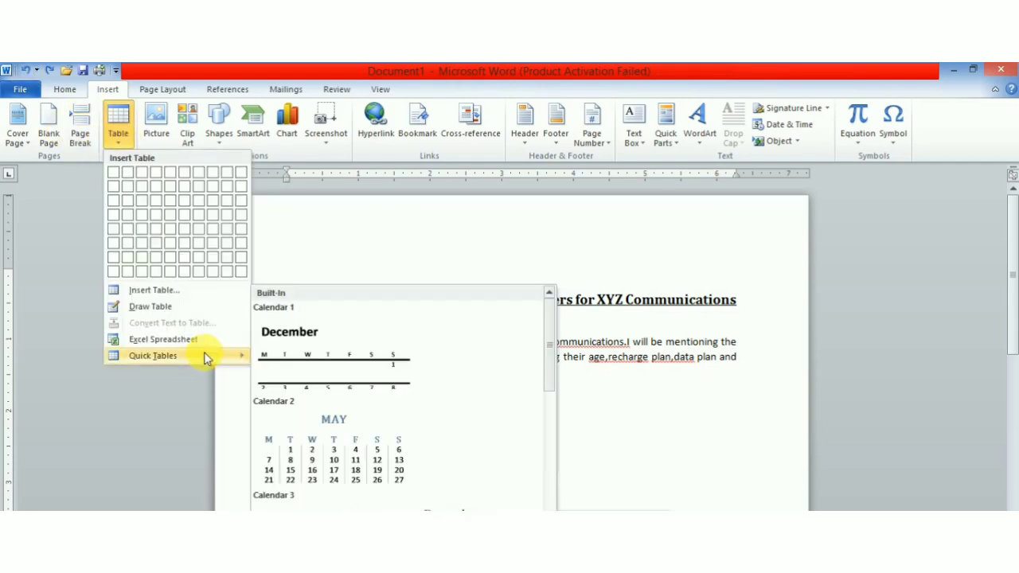
{"action": "left_click_drag", "start_coordinate": [548, 363], "coordinate": [548, 484]}
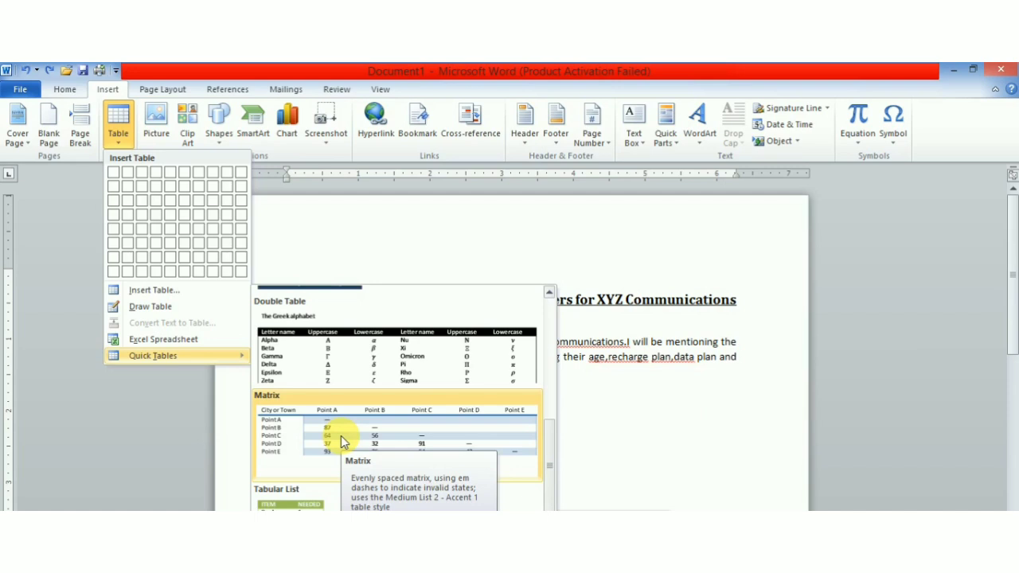
{"action": "left_click", "coordinate": [340, 435]}
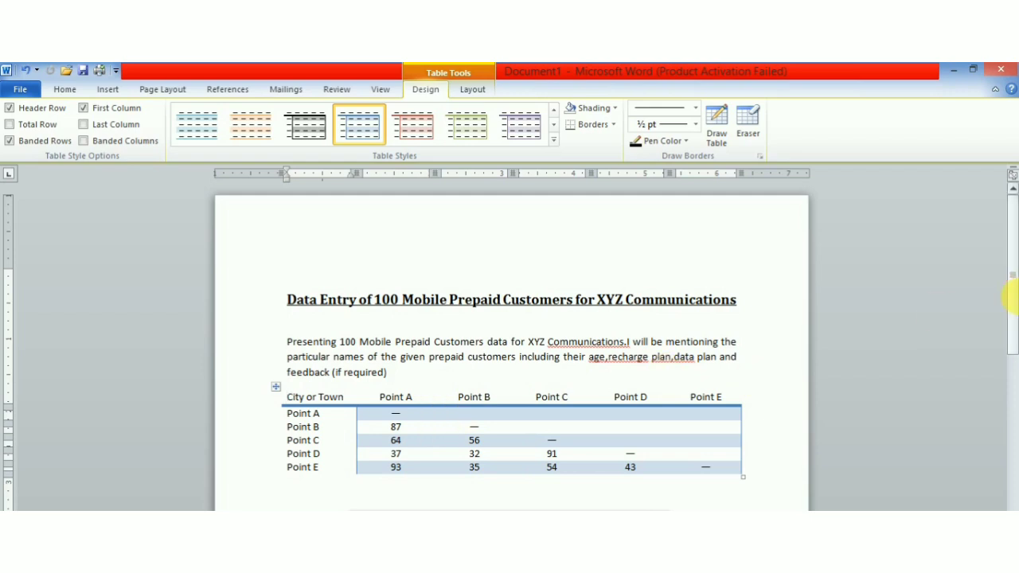
{"action": "left_click_drag", "start_coordinate": [1014, 285], "coordinate": [1011, 327]}
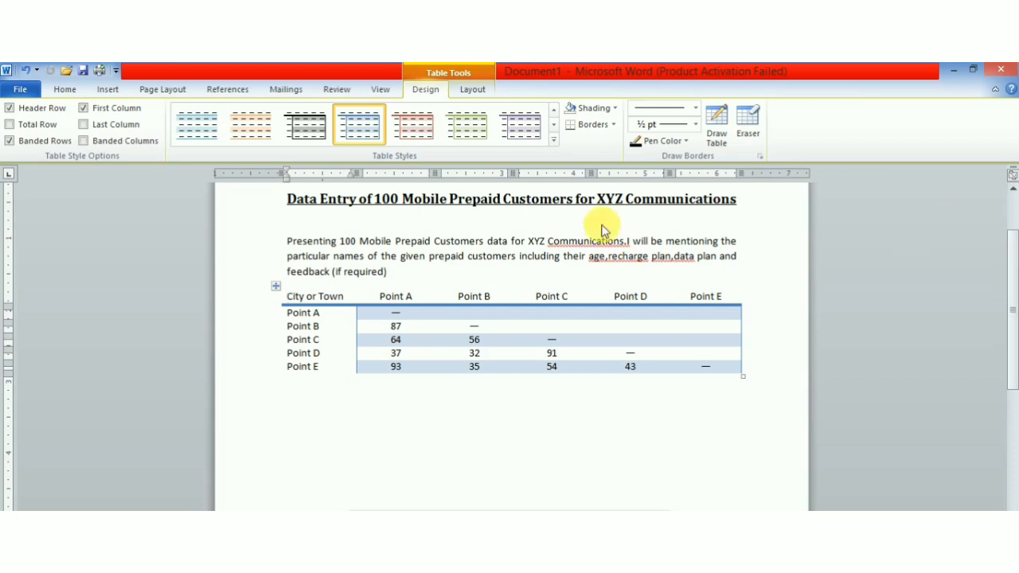
{"action": "left_click", "coordinate": [551, 143]}
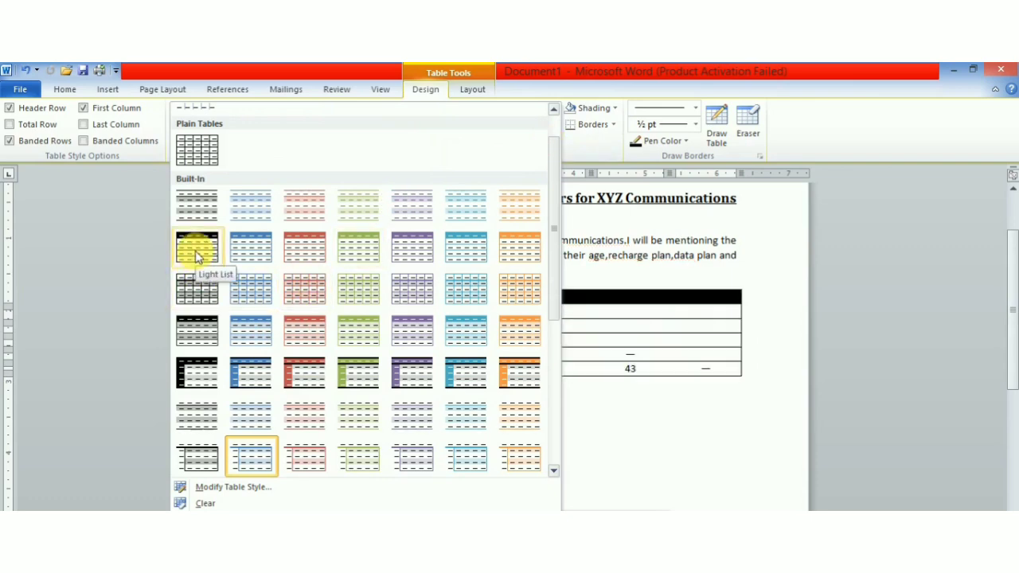
{"action": "left_click", "coordinate": [551, 114]}
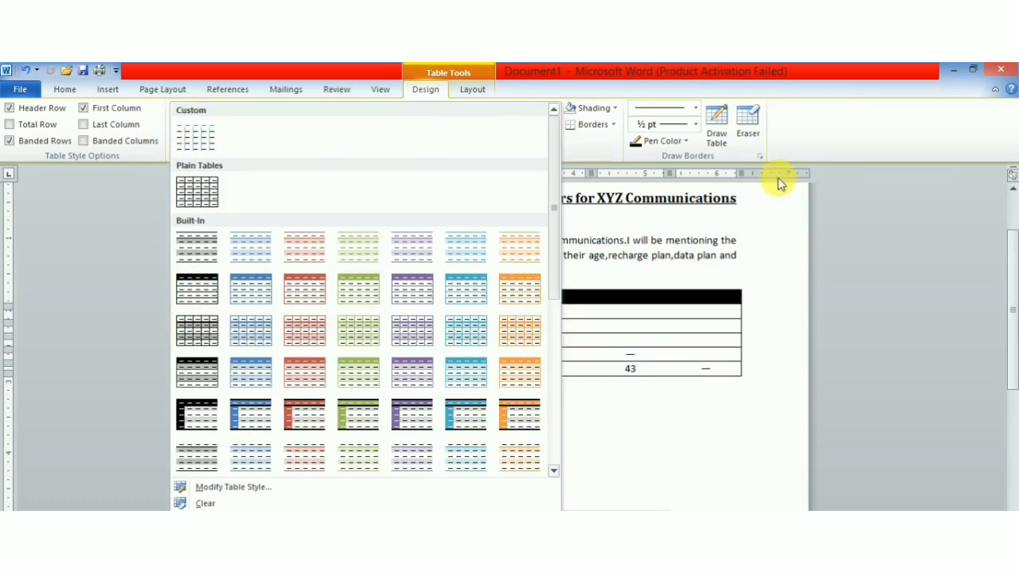
{"action": "left_click", "coordinate": [947, 297]}
{"action": "left_click_drag", "start_coordinate": [1012, 300], "coordinate": [1010, 283]}
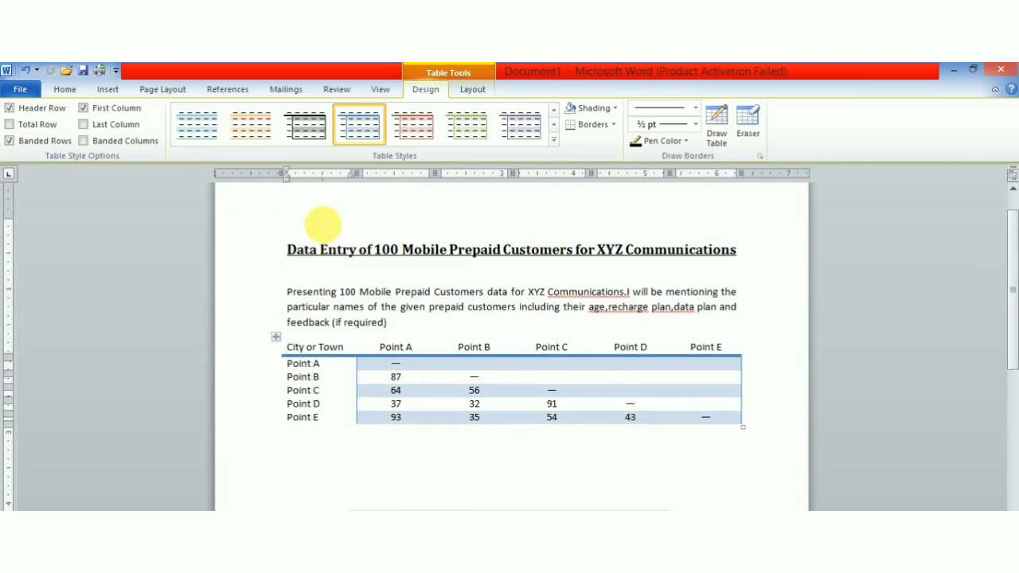
Step: Apply the black built-in grid style with grey banded rows to the table and stretch the table to make its rows taller
{"action": "left_click", "coordinate": [553, 142]}
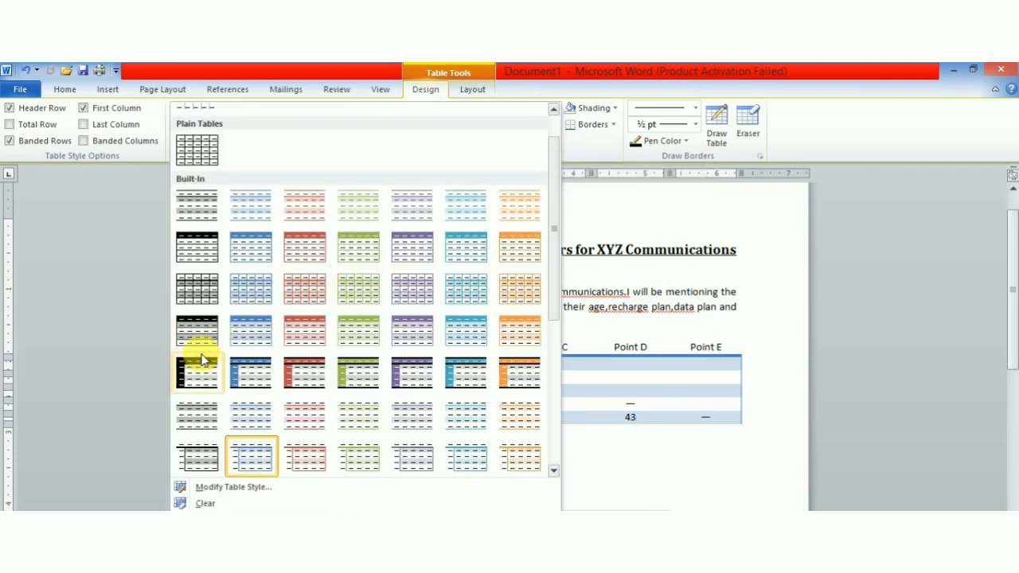
{"action": "left_click", "coordinate": [195, 291]}
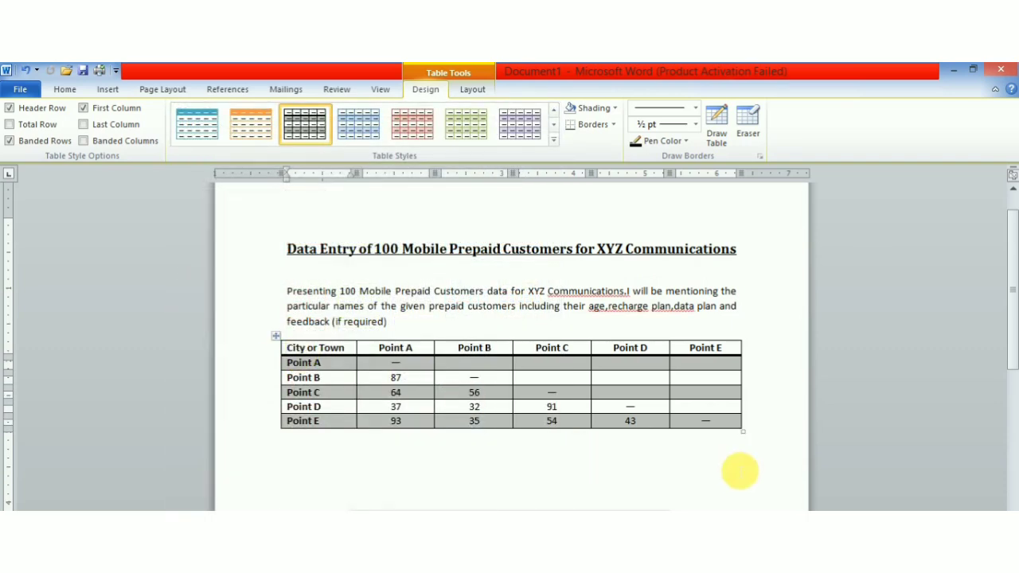
{"action": "left_click_drag", "start_coordinate": [742, 431], "coordinate": [745, 472]}
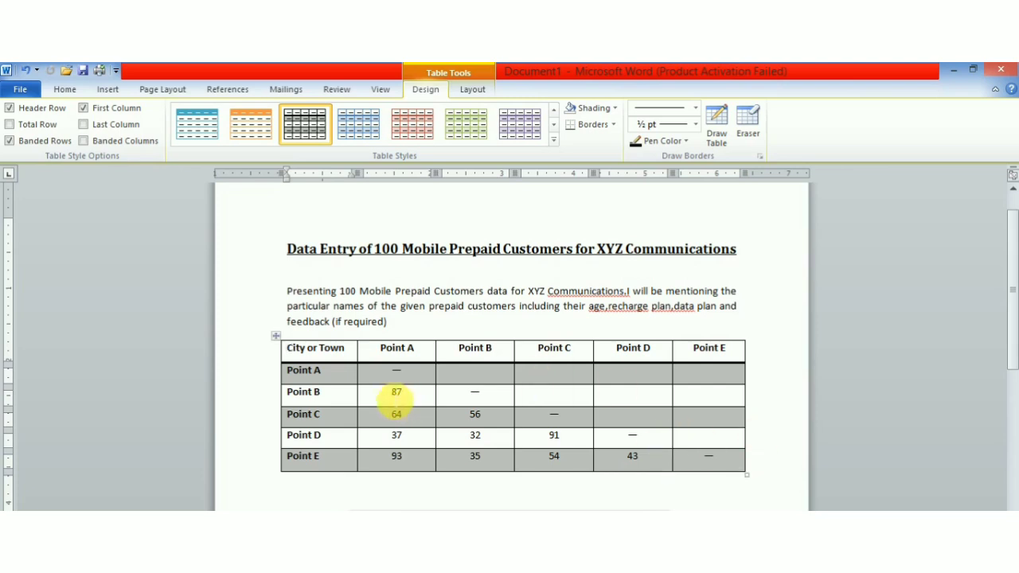
Step: Clear the "City or Town" heading from the table's first header cell
{"action": "left_click", "coordinate": [351, 360]}
{"action": "key", "text": "BackSpace"}
{"action": "key", "text": "BackSpace"}
{"action": "key", "text": "BackSpace"}
{"action": "key", "text": "BackSpace"}
{"action": "key", "text": "BackSpace"}
{"action": "key", "text": "BackSpace"}
{"action": "key", "text": "BackSpace"}
{"action": "key", "text": "BackSpace"}
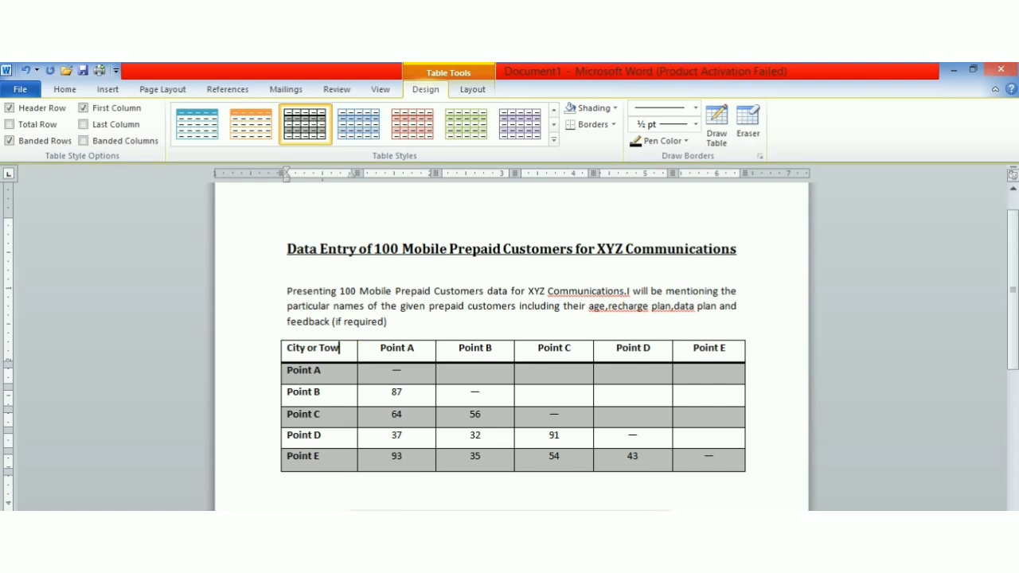
{"action": "key", "text": "BackSpace"}
{"action": "key", "text": "BackSpace"}
{"action": "key", "text": "BackSpace"}
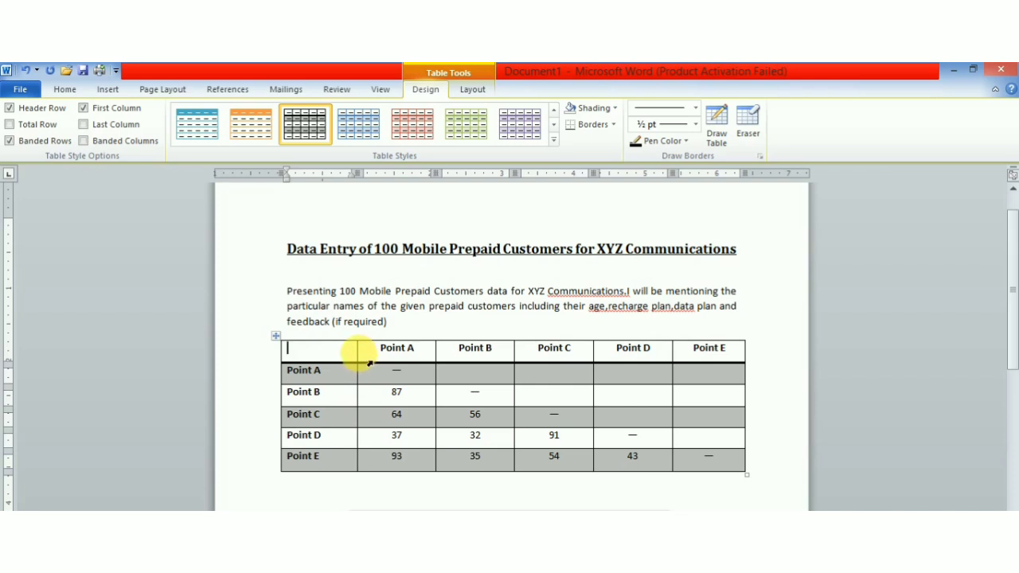
Step: Narrow the table's first column to just fit its row labels and head it "S no"
{"action": "left_click", "coordinate": [358, 351]}
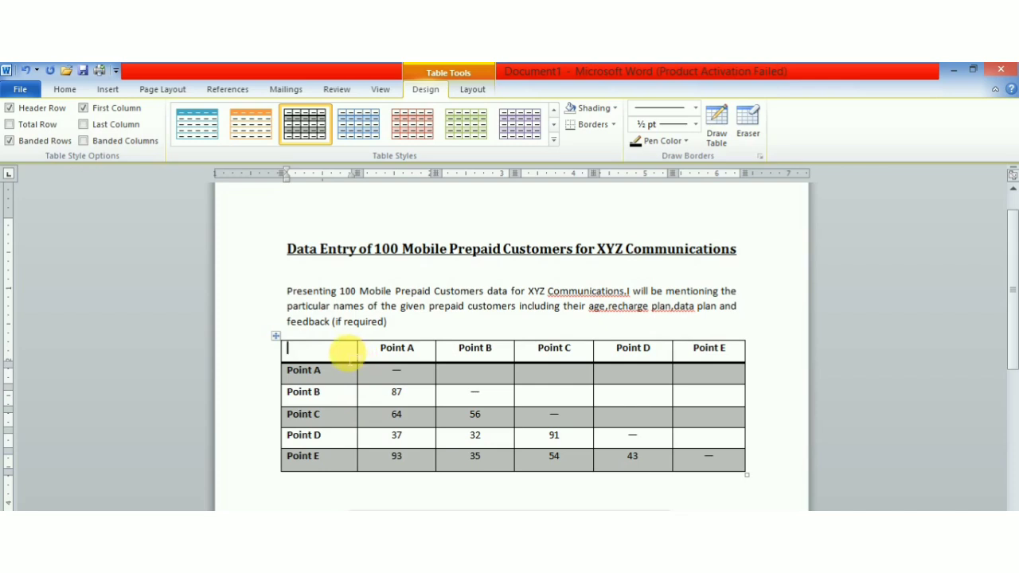
{"action": "left_click_drag", "start_coordinate": [357, 355], "coordinate": [327, 350]}
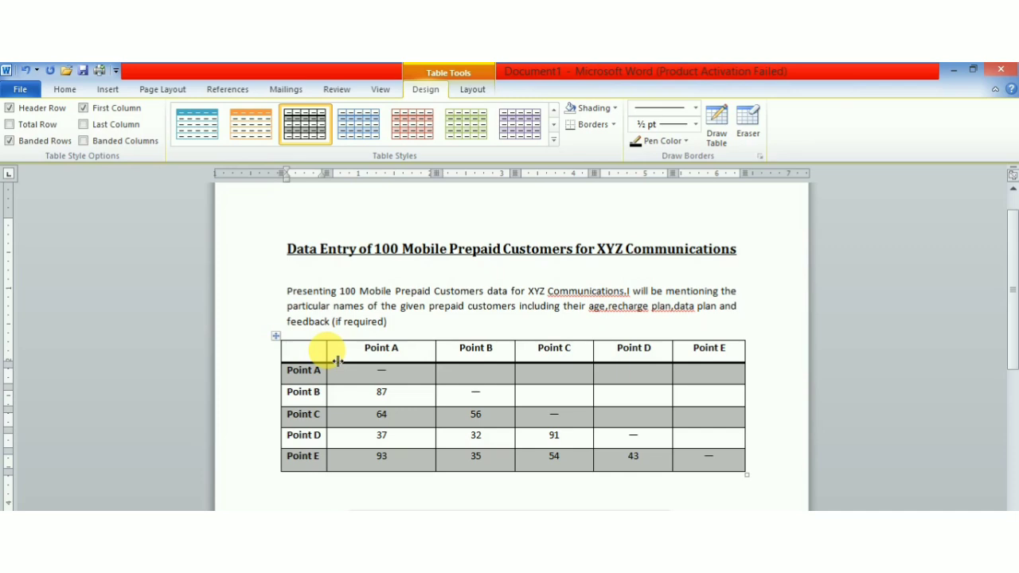
{"action": "mouse_move", "coordinate": [327, 351]}
{"action": "left_mouse_down"}
{"action": "mouse_move", "coordinate": [352, 357]}
{"action": "mouse_move", "coordinate": [336, 368]}
{"action": "left_mouse_up"}
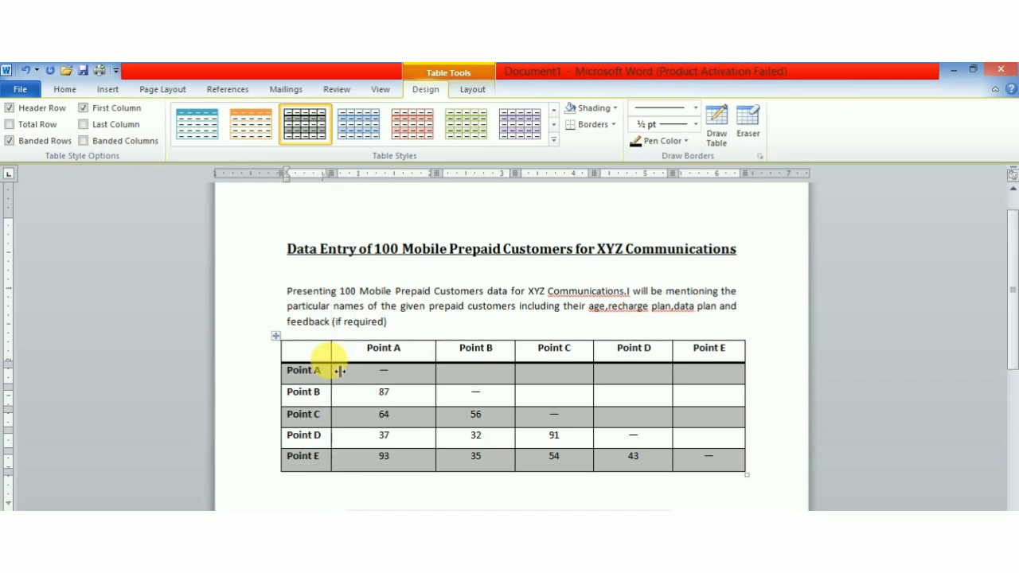
{"action": "type", "text": "S"}
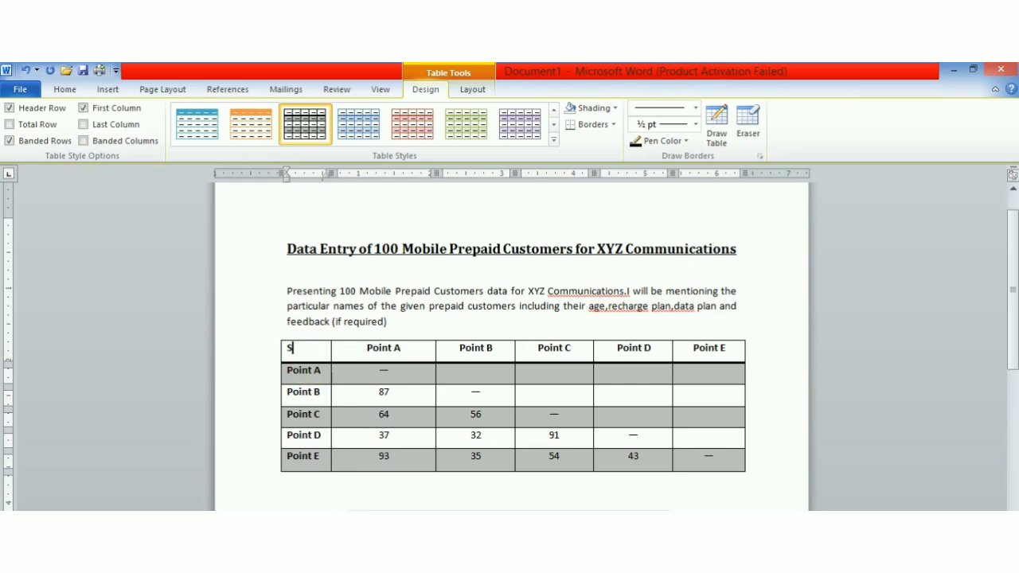
{"action": "type", "text": " no"}
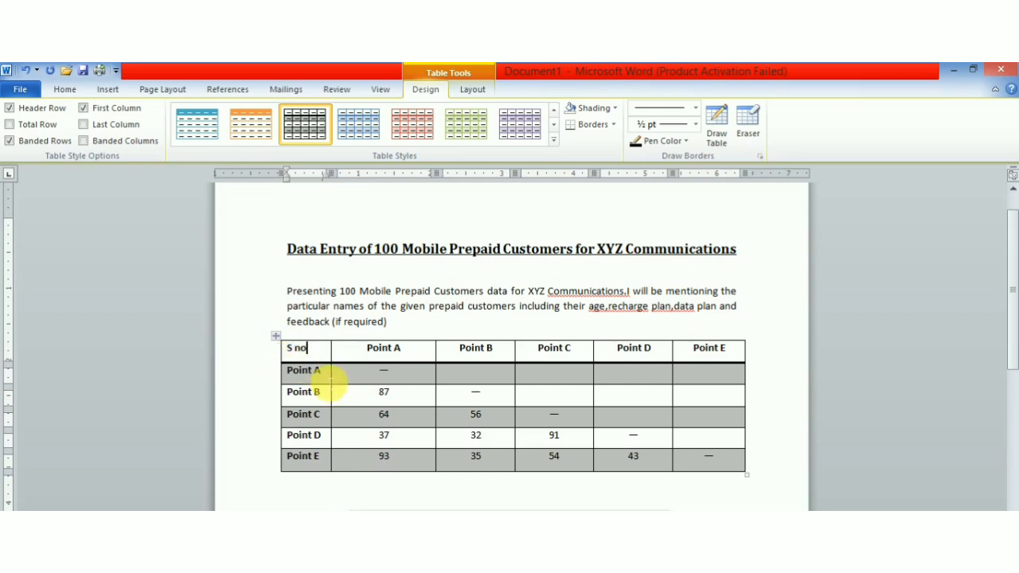
Step: Replace the row labels Point A and Point B in the S no column with 1 and 2
{"action": "left_click", "coordinate": [326, 379]}
{"action": "key", "text": "BackSpace"}
{"action": "key", "text": "BackSpace"}
{"action": "key", "text": "BackSpace"}
{"action": "key", "text": "BackSpace"}
{"action": "key", "text": "BackSpace"}
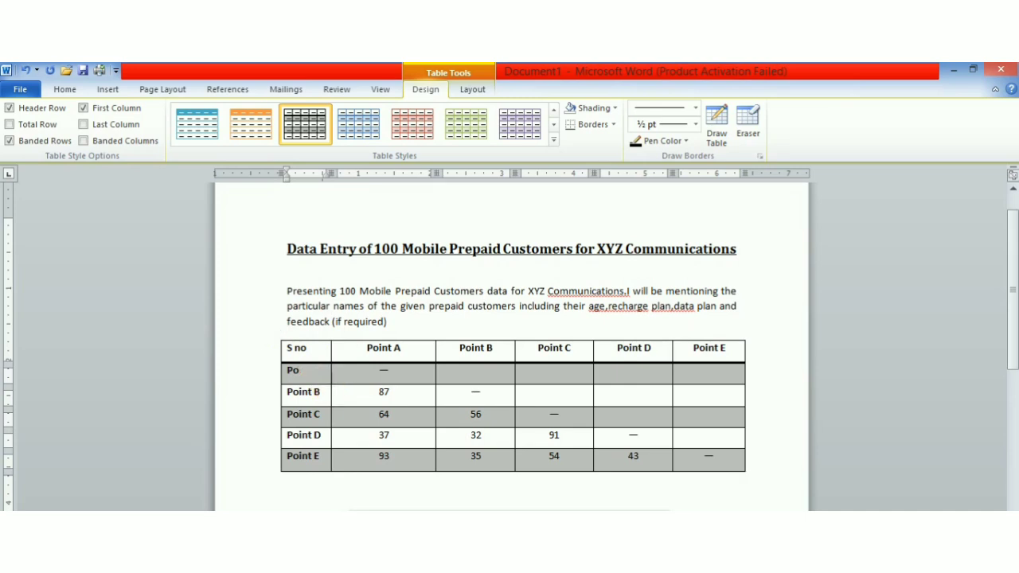
{"action": "key", "text": "BackSpace"}
{"action": "left_click", "coordinate": [326, 392]}
{"action": "key", "text": "BackSpace"}
{"action": "key", "text": "BackSpace"}
{"action": "key", "text": "BackSpace"}
{"action": "key", "text": "BackSpace"}
{"action": "key", "text": "BackSpace"}
{"action": "key", "text": "BackSpace"}
{"action": "key", "text": "BackSpace"}
{"action": "type", "text": "2"}
Step: Replace the row labels Point C, Point D and Point E in the S no column with 3, 4 and 5
{"action": "left_click", "coordinate": [330, 417]}
{"action": "key", "text": "BackSpace"}
{"action": "key", "text": "BackSpace"}
{"action": "key", "text": "BackSpace"}
{"action": "key", "text": "BackSpace"}
{"action": "key", "text": "BackSpace"}
{"action": "key", "text": "BackSpace"}
{"action": "key", "text": "BackSpace"}
{"action": "type", "text": "3"}
{"action": "left_click", "coordinate": [328, 436]}
{"action": "key", "text": "BackSpace"}
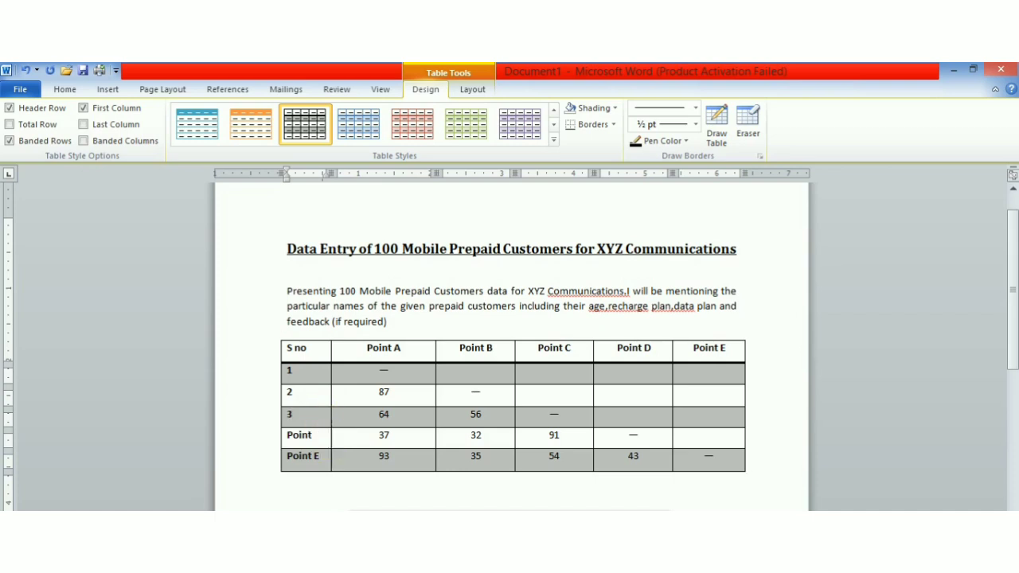
{"action": "key", "text": "BackSpace"}
{"action": "key", "text": "BackSpace"}
{"action": "key", "text": "BackSpace"}
{"action": "key", "text": "BackSpace"}
{"action": "key", "text": "BackSpace"}
{"action": "type", "text": "4"}
{"action": "left_click", "coordinate": [329, 458]}
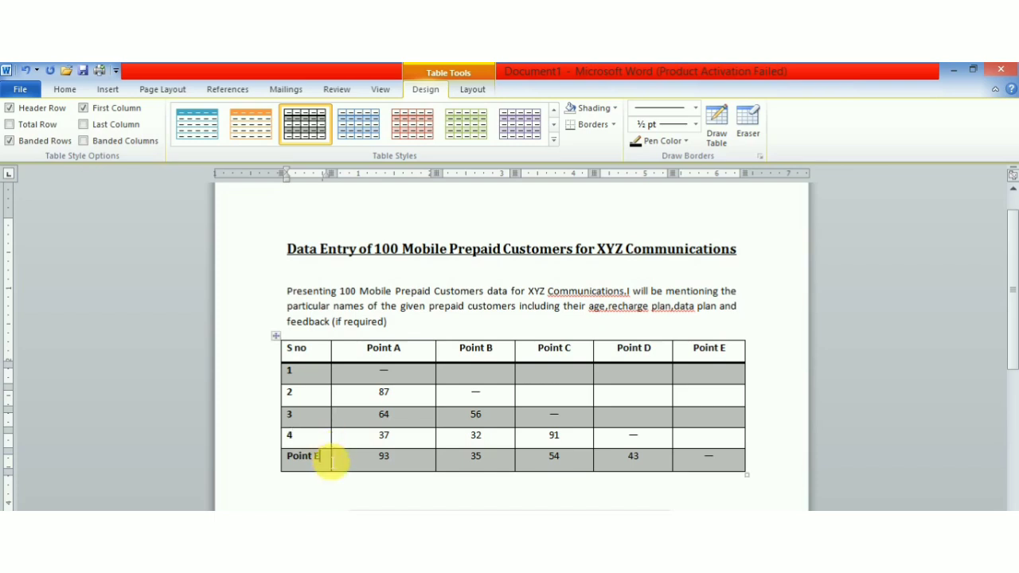
{"action": "key", "text": "BackSpace"}
{"action": "key", "text": "BackSpace"}
{"action": "key", "text": "BackSpace"}
{"action": "key", "text": "BackSpace"}
{"action": "key", "text": "BackSpace"}
{"action": "key", "text": "BackSpace"}
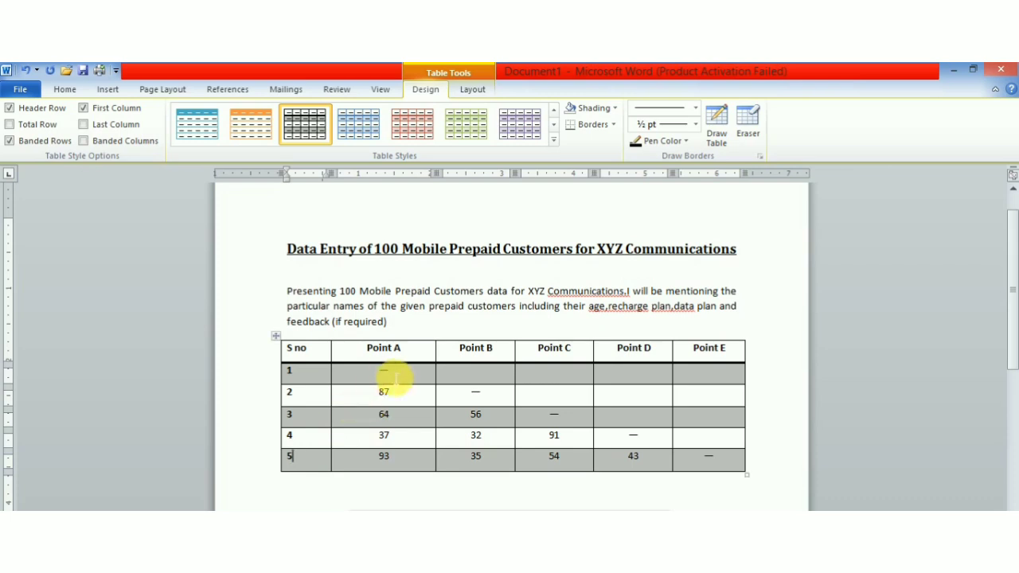
Step: Replace the Point A column heading with "Customer Name"
{"action": "left_click", "coordinate": [389, 370]}
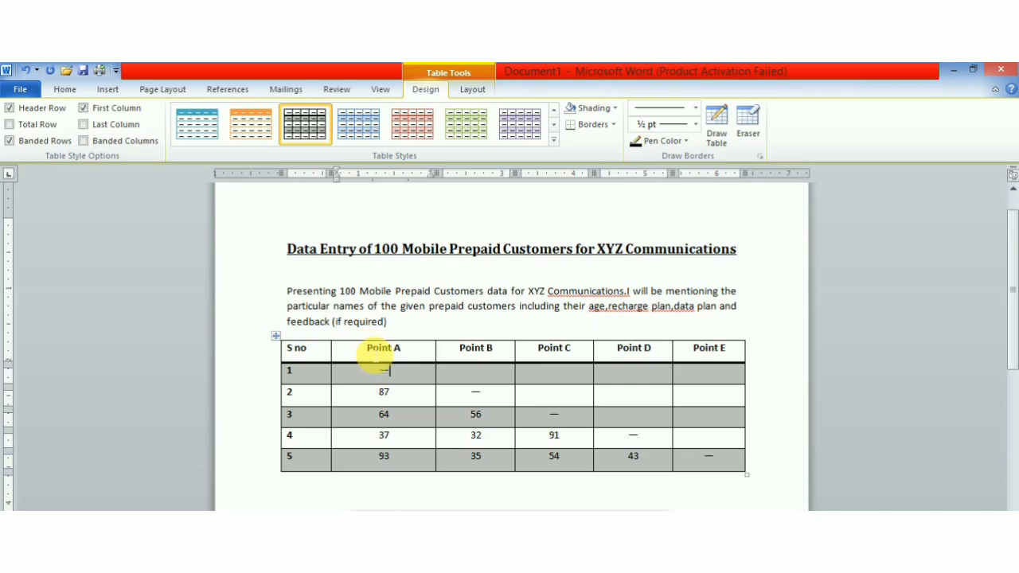
{"action": "left_click", "coordinate": [410, 357]}
{"action": "key", "text": "BackSpace"}
{"action": "key", "text": "BackSpace"}
{"action": "key", "text": "BackSpace"}
{"action": "key", "text": "BackSpace"}
{"action": "key", "text": "BackSpace"}
{"action": "key", "text": "BackSpace"}
{"action": "key", "text": "BackSpace"}
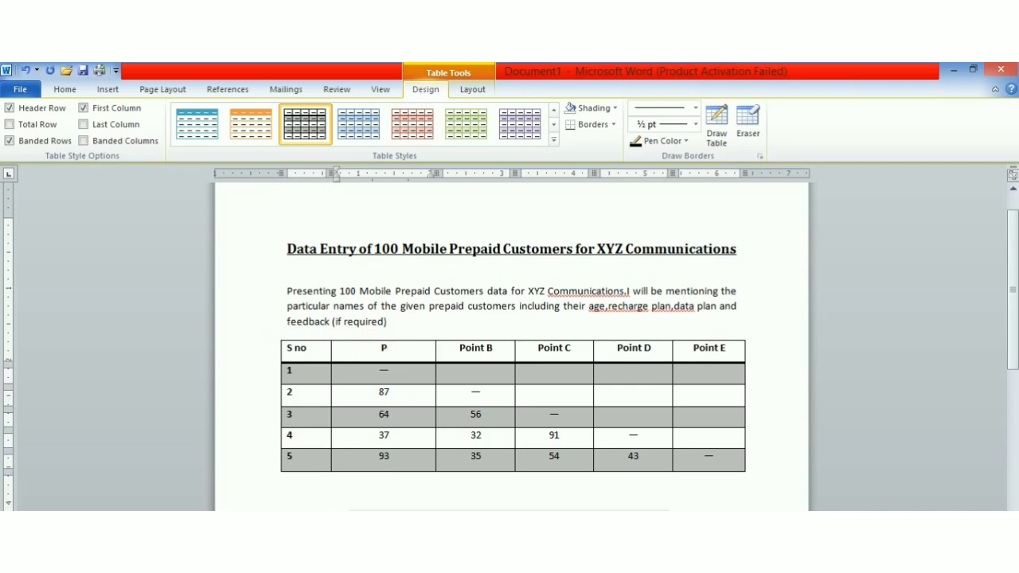
{"action": "type", "text": "Customer Name"}
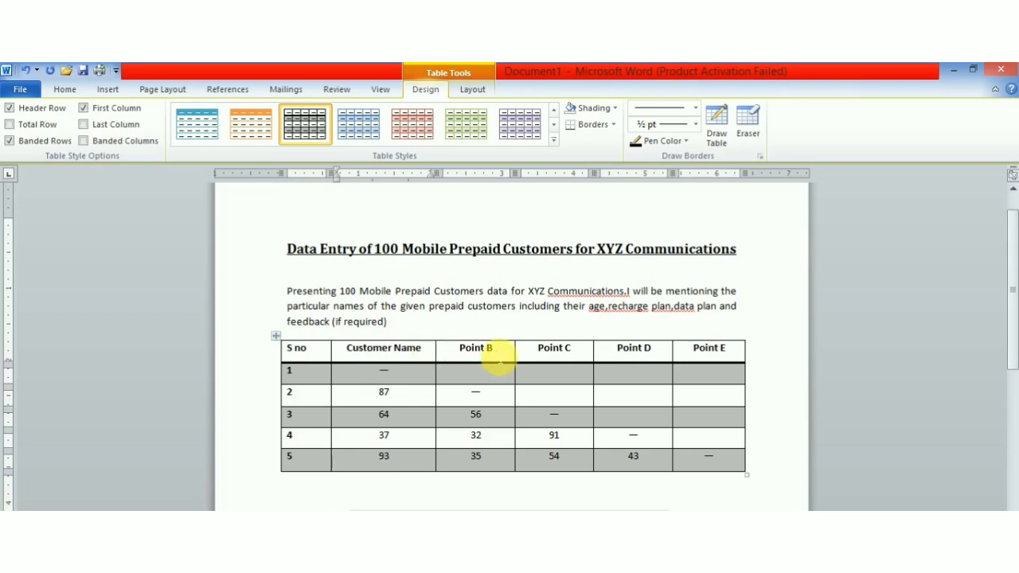
Step: Replace the Point B column heading with "Age"
{"action": "left_click", "coordinate": [494, 347]}
{"action": "key", "text": "BackSpace"}
{"action": "key", "text": "BackSpace"}
{"action": "key", "text": "BackSpace"}
{"action": "key", "text": "BackSpace"}
{"action": "key", "text": "BackSpace"}
{"action": "key", "text": "BackSpace"}
{"action": "key", "text": "BackSpace"}
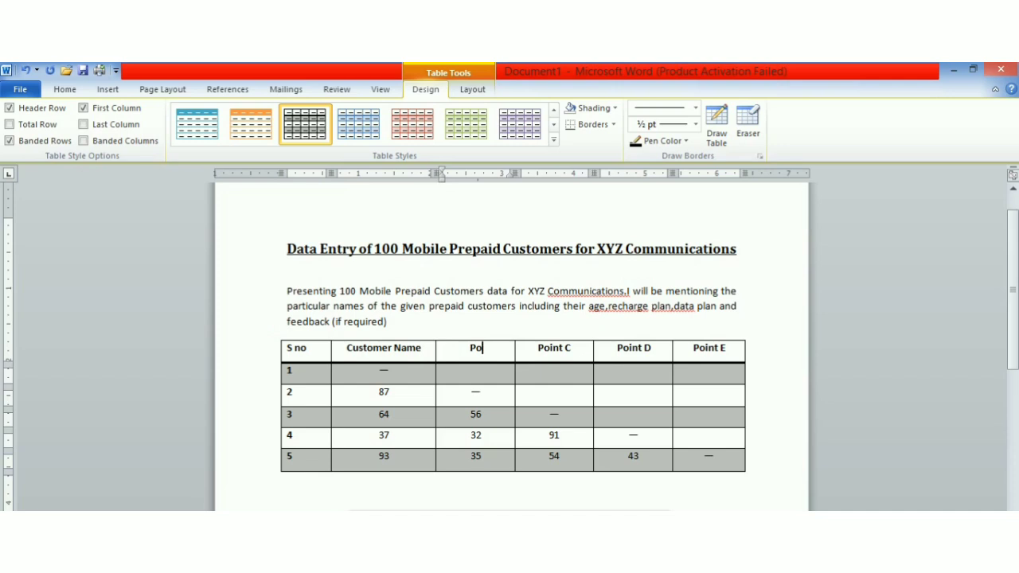
{"action": "type", "text": "Age"}
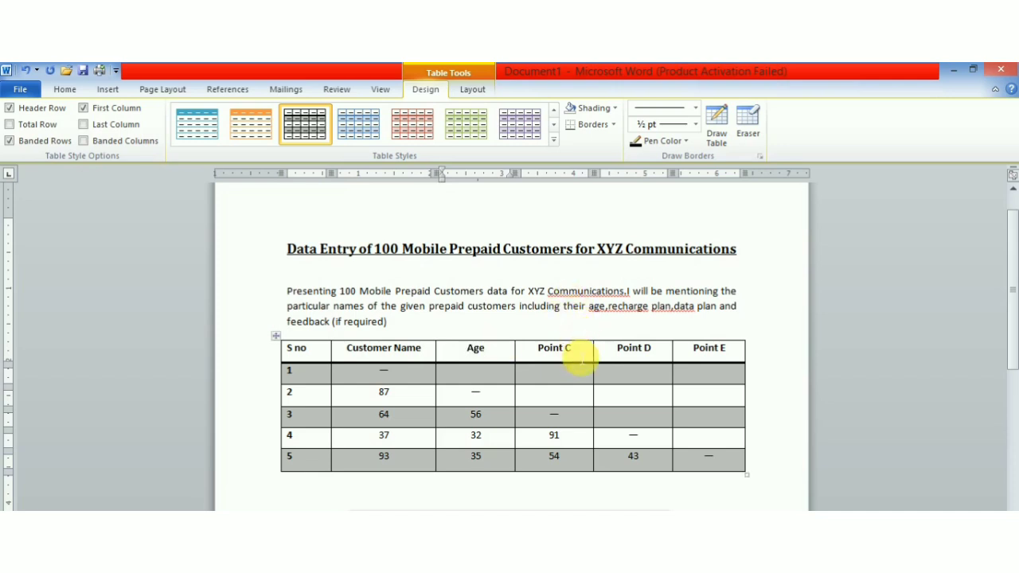
Step: Replace the Point C column heading with "Country"
{"action": "left_click", "coordinate": [576, 349]}
{"action": "key", "text": "BackSpace"}
{"action": "key", "text": "BackSpace"}
{"action": "key", "text": "BackSpace"}
{"action": "key", "text": "BackSpace"}
{"action": "key", "text": "BackSpace"}
{"action": "key", "text": "BackSpace"}
{"action": "key", "text": "BackSpace"}
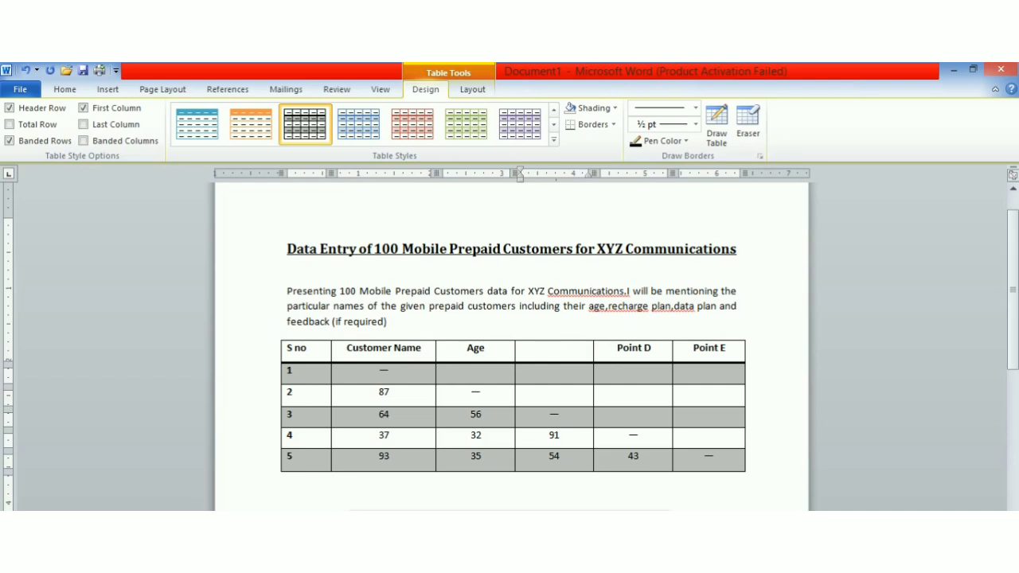
{"action": "type", "text": "Country"}
Step: Replace the Point D column heading with "Recharge Plan"
{"action": "left_click", "coordinate": [652, 350]}
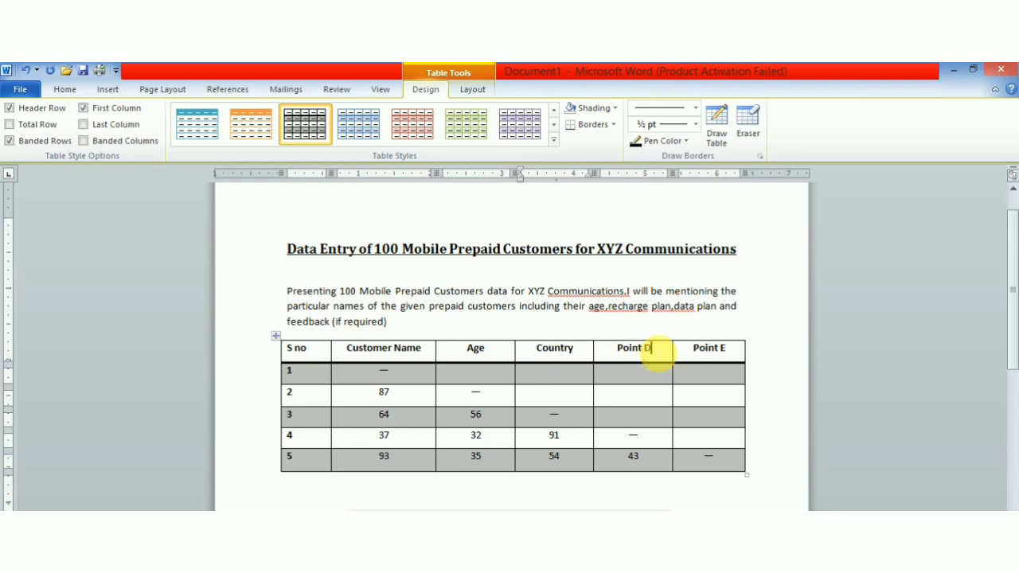
{"action": "key", "text": "BackSpace"}
{"action": "key", "text": "BackSpace"}
{"action": "key", "text": "BackSpace"}
{"action": "key", "text": "BackSpace"}
{"action": "key", "text": "BackSpace"}
{"action": "key", "text": "BackSpace"}
{"action": "key", "text": "BackSpace"}
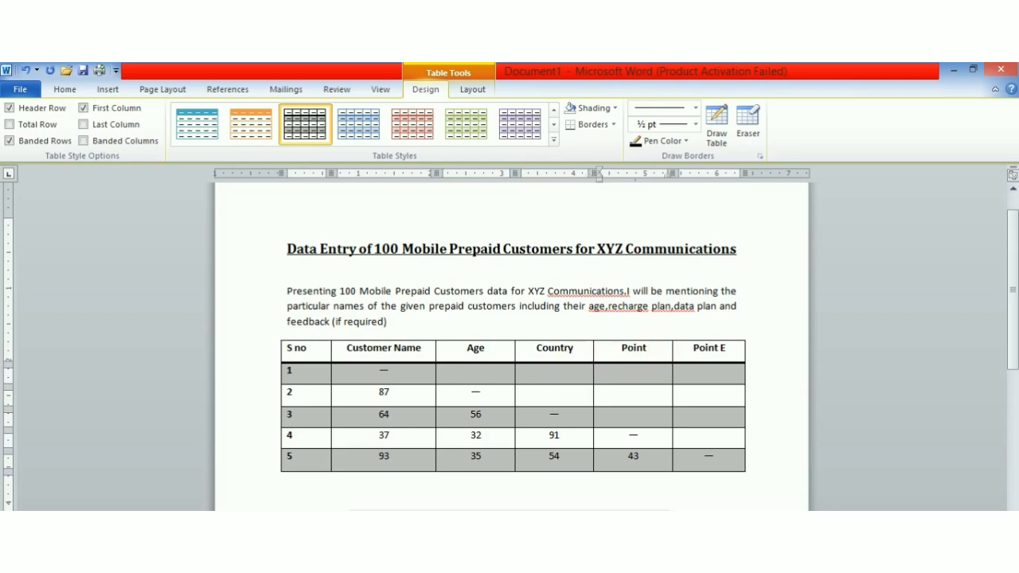
{"action": "type", "text": "Recharge Plan"}
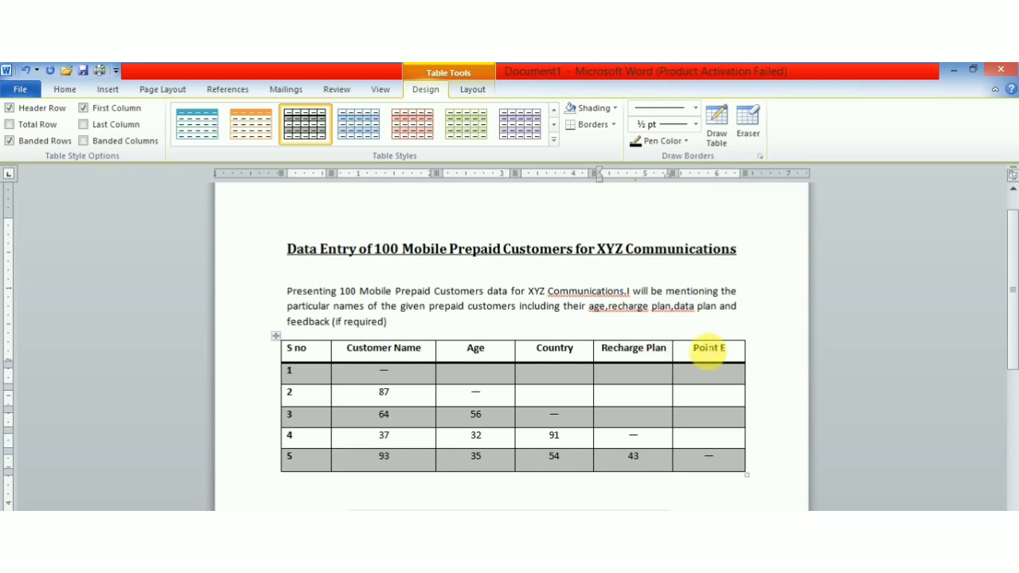
Step: Clear the "Point E" heading from the table's last column
{"action": "left_click", "coordinate": [730, 358]}
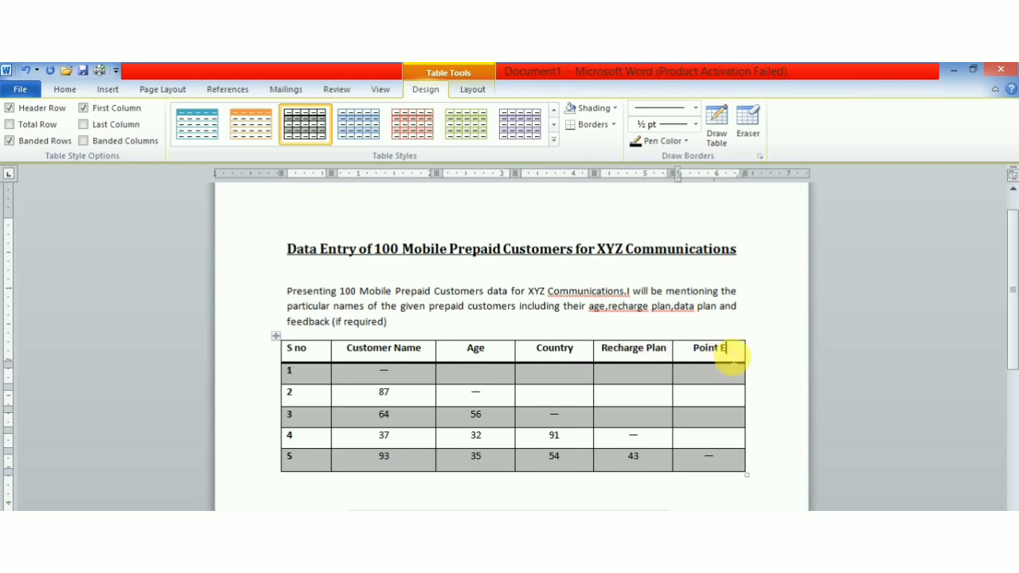
{"action": "key", "text": "BackSpace"}
{"action": "key", "text": "BackSpace"}
{"action": "key", "text": "BackSpace"}
{"action": "key", "text": "BackSpace"}
{"action": "key", "text": "BackSpace"}
{"action": "key", "text": "BackSpace"}
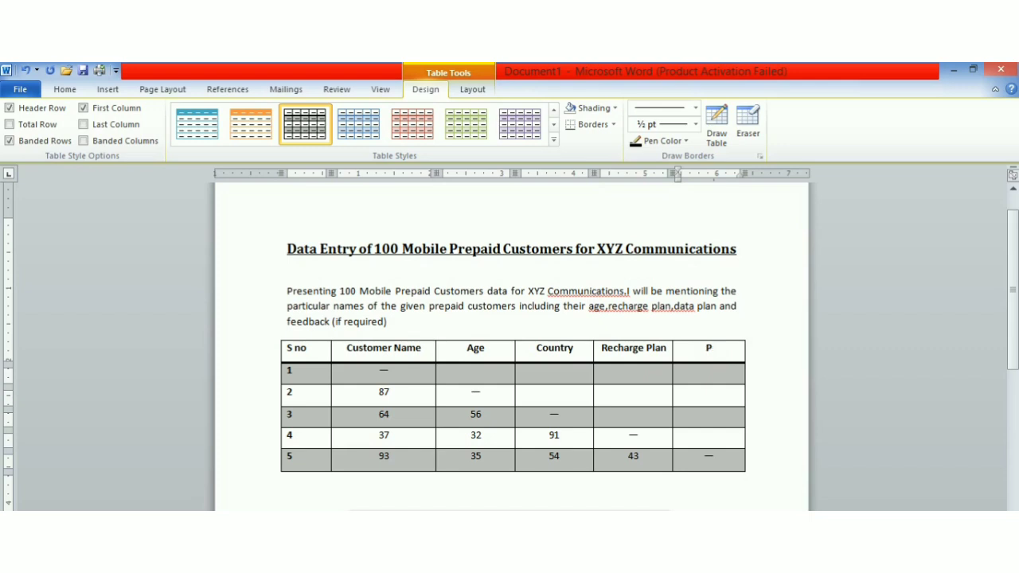
{"action": "key", "text": "BackSpace"}
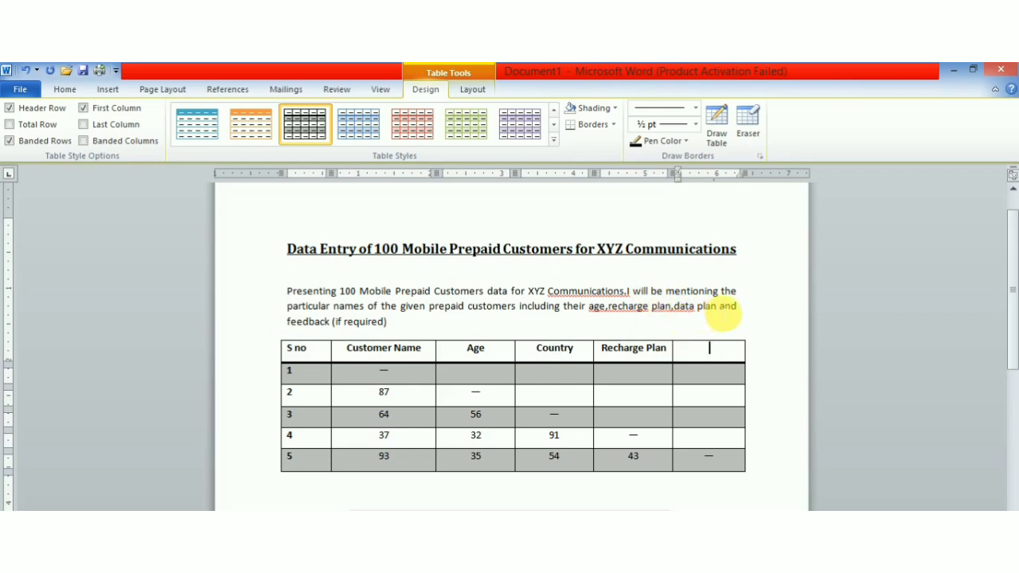
Step: Delete "data plan" from the introduction paragraph and enter "Feedback" as the heading of the table's last column
{"action": "left_click_drag", "start_coordinate": [719, 310], "coordinate": [685, 318]}
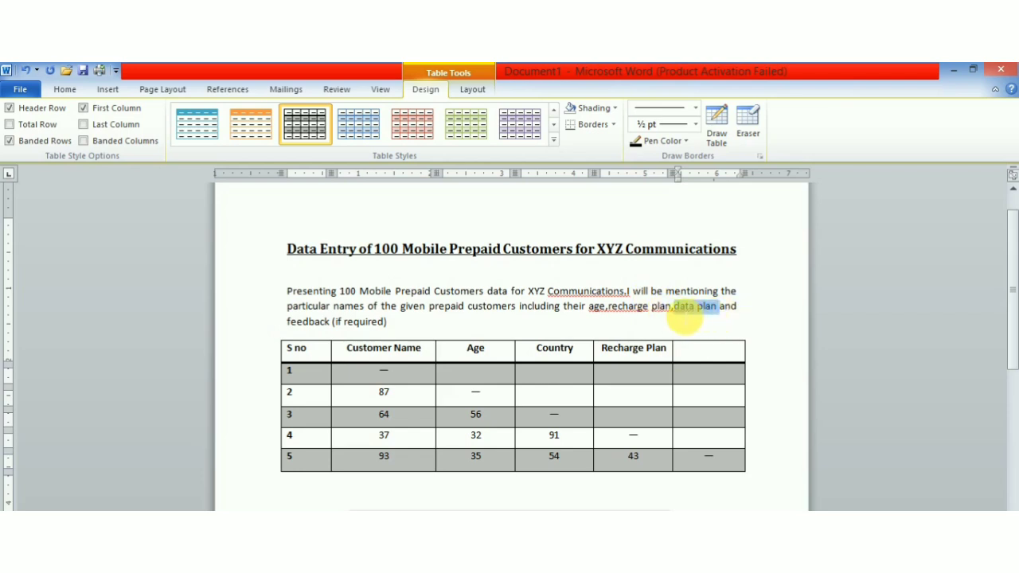
{"action": "key", "text": "Delete"}
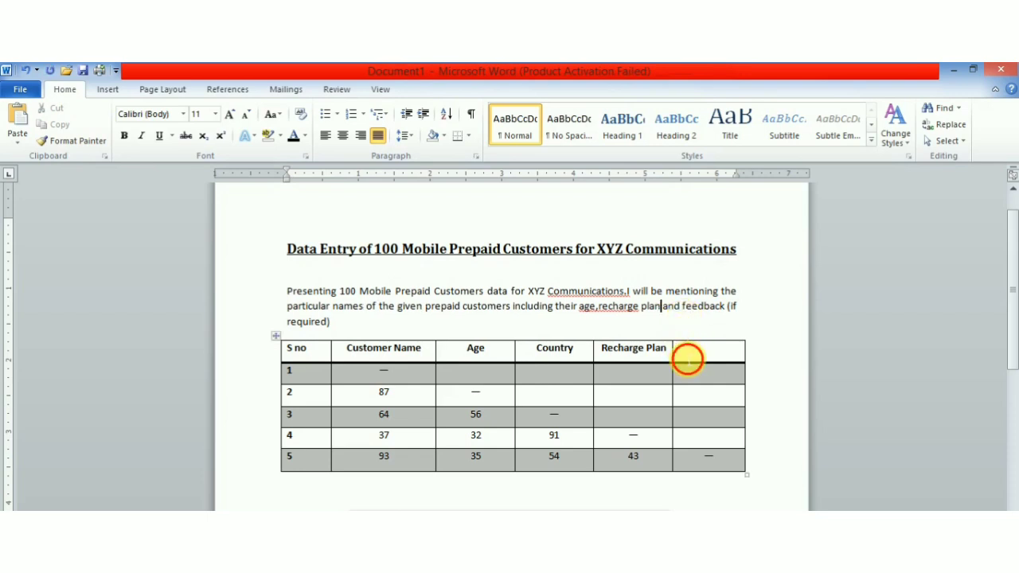
{"action": "left_click", "coordinate": [684, 355]}
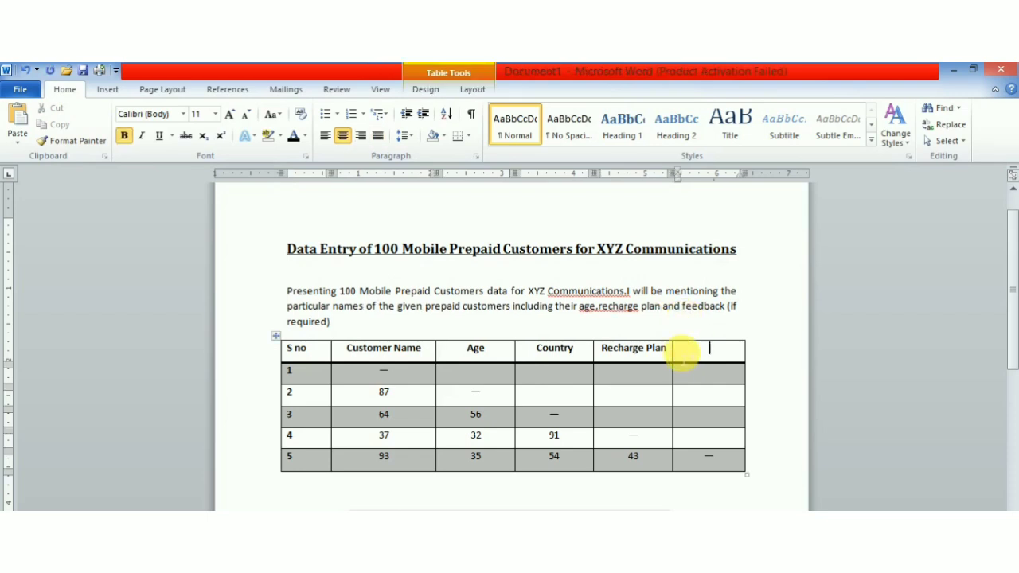
{"action": "type", "text": "F"}
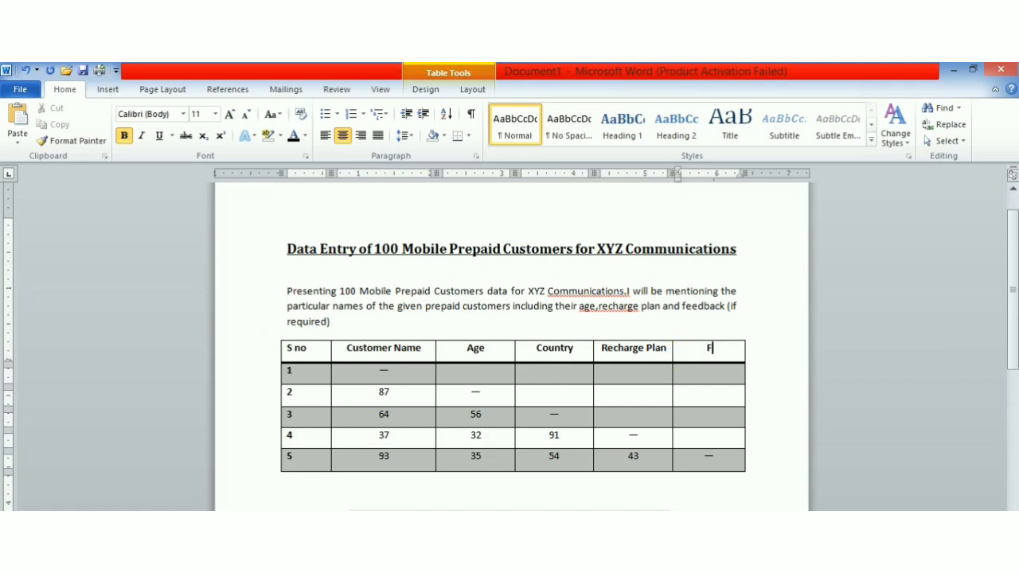
{"action": "type", "text": "eedback"}
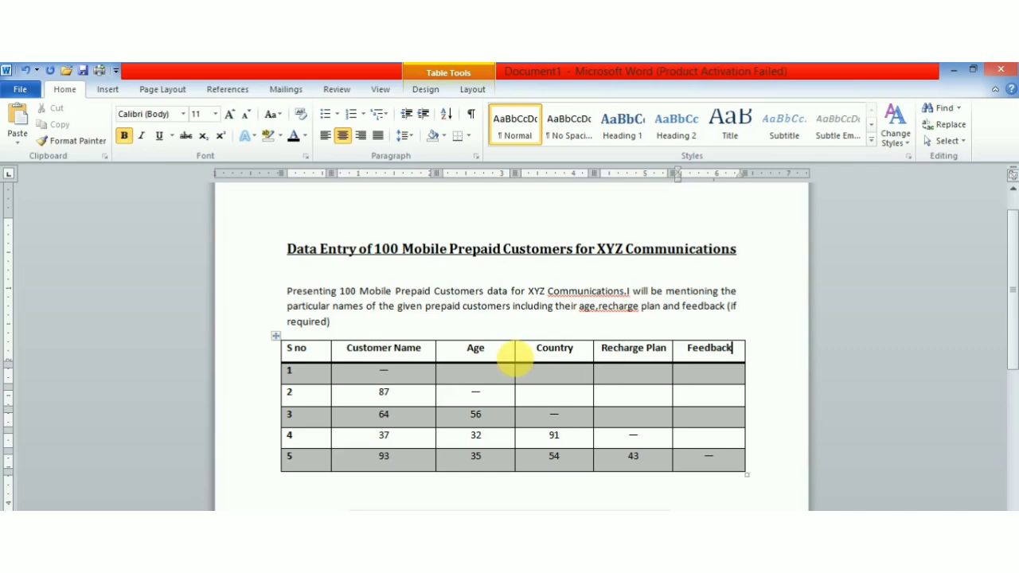
Step: Fill table row 1 with customer name "Paul Wesley", age 34 and country "Spain", replacing the dash placeholder
{"action": "left_click", "coordinate": [401, 380]}
{"action": "key", "text": "BackSpace"}
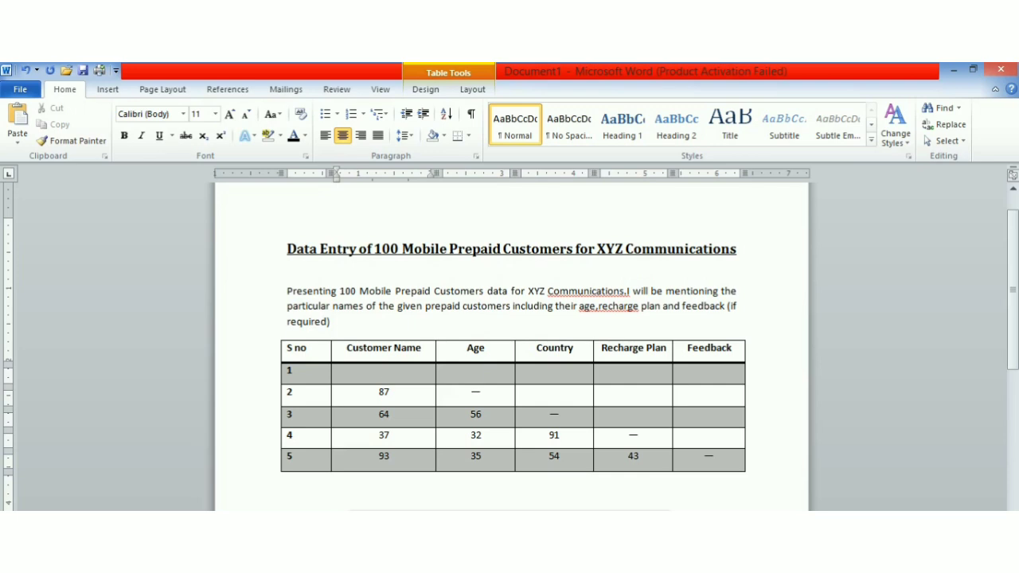
{"action": "type", "text": "Paul E"}
{"action": "type", "text": "s"}
{"action": "key", "text": "BackSpace"}
{"action": "key", "text": "BackSpace"}
{"action": "type", "text": "Wesley"}
{"action": "left_click", "coordinate": [476, 372]}
{"action": "type", "text": "34"}
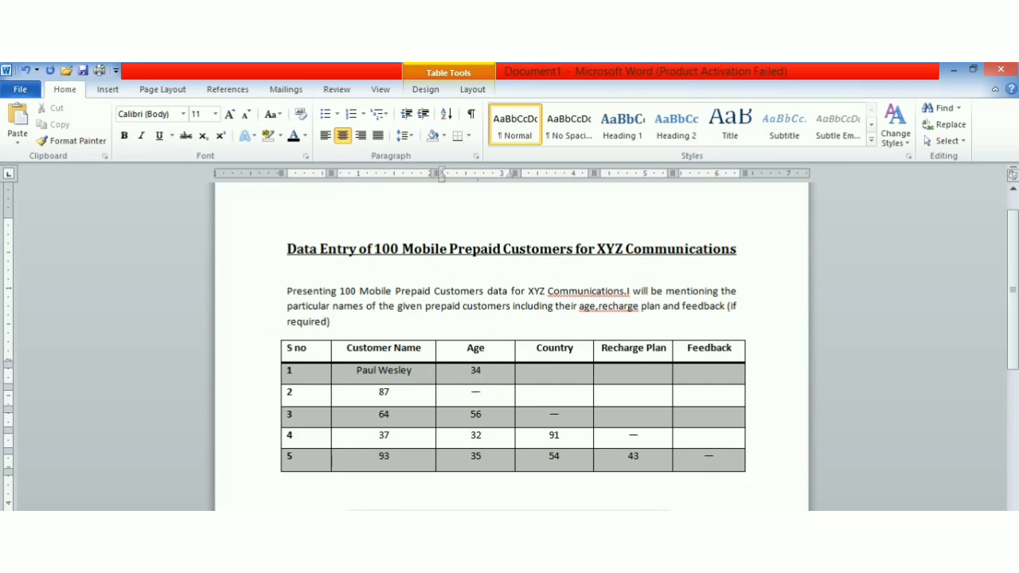
{"action": "left_click", "coordinate": [550, 378]}
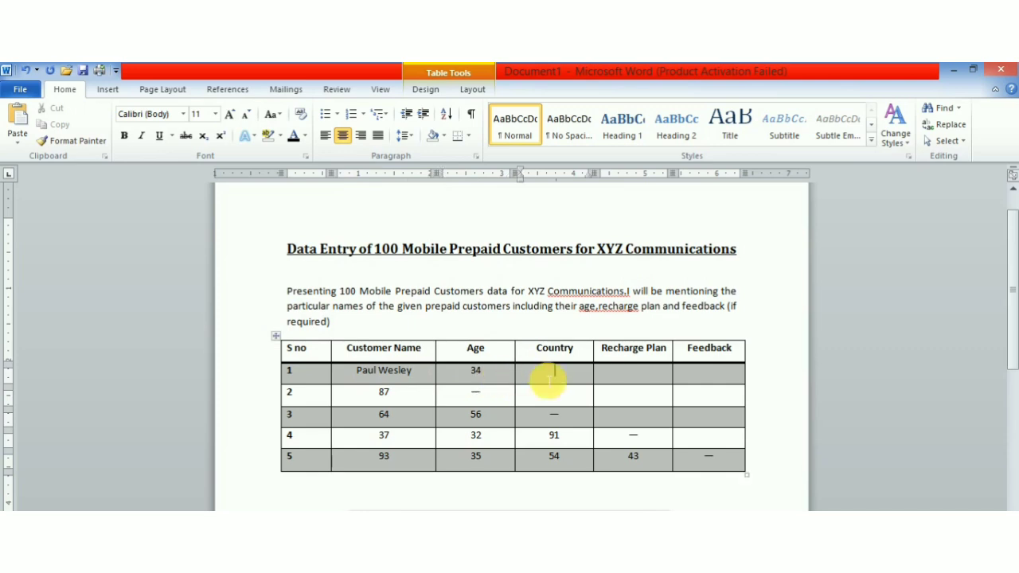
{"action": "type", "text": "Spain"}
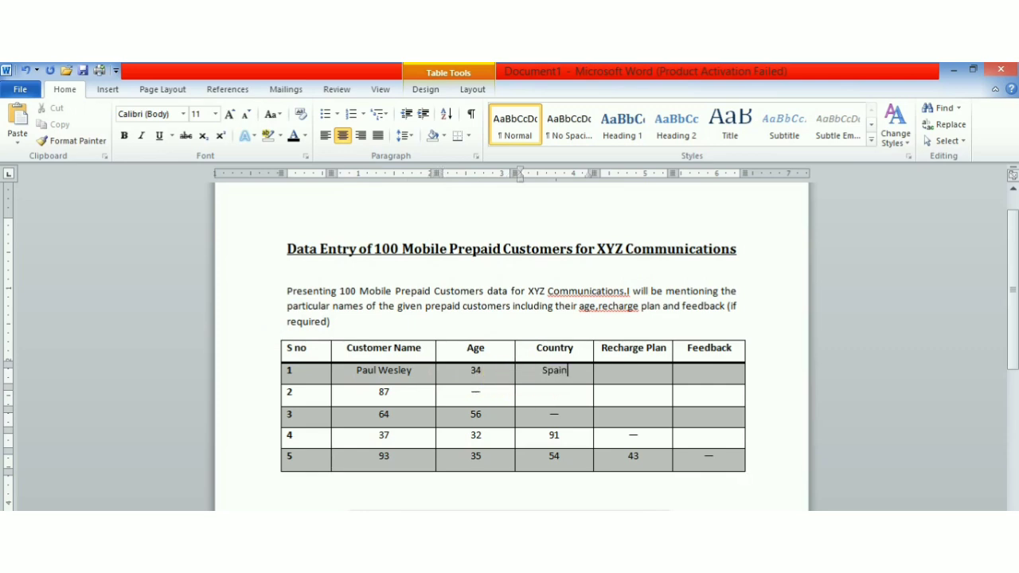
Step: Replace the row 2 placeholders with customer name "Ian Somerhalder" and age 37
{"action": "left_click", "coordinate": [391, 394]}
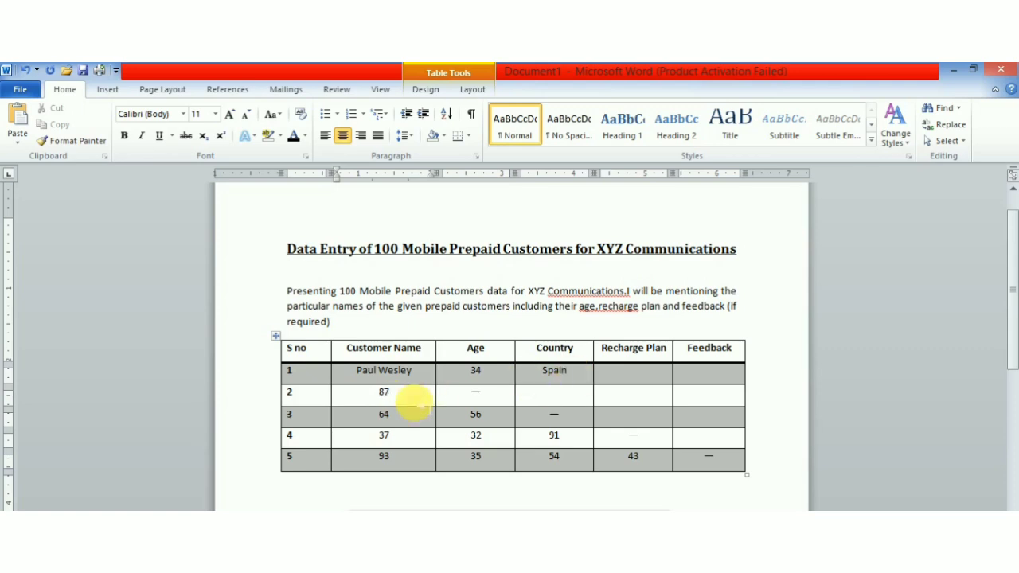
{"action": "key", "text": "BackSpace"}
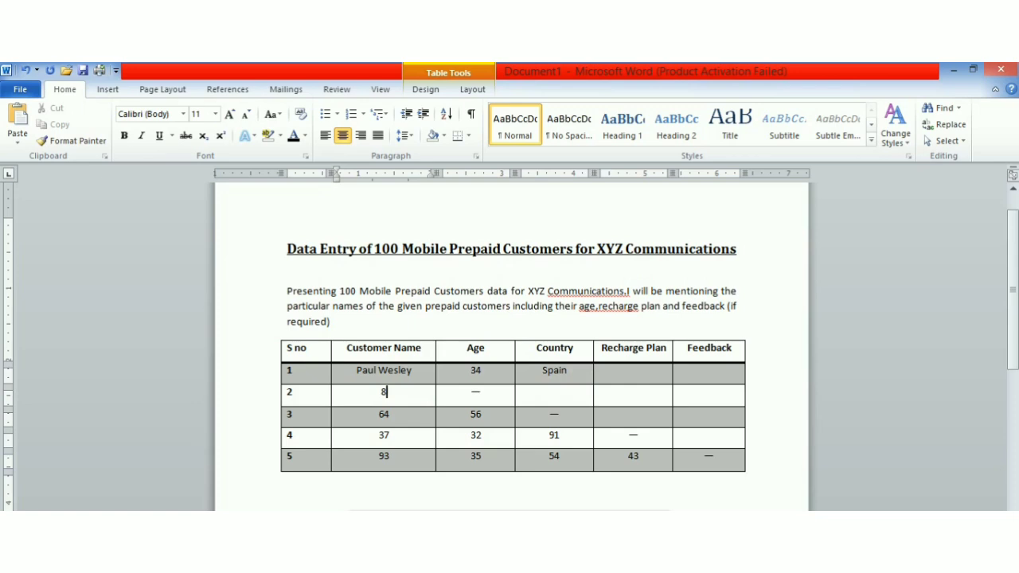
{"action": "key", "text": "BackSpace"}
{"action": "type", "text": "Ian Somerhalder"}
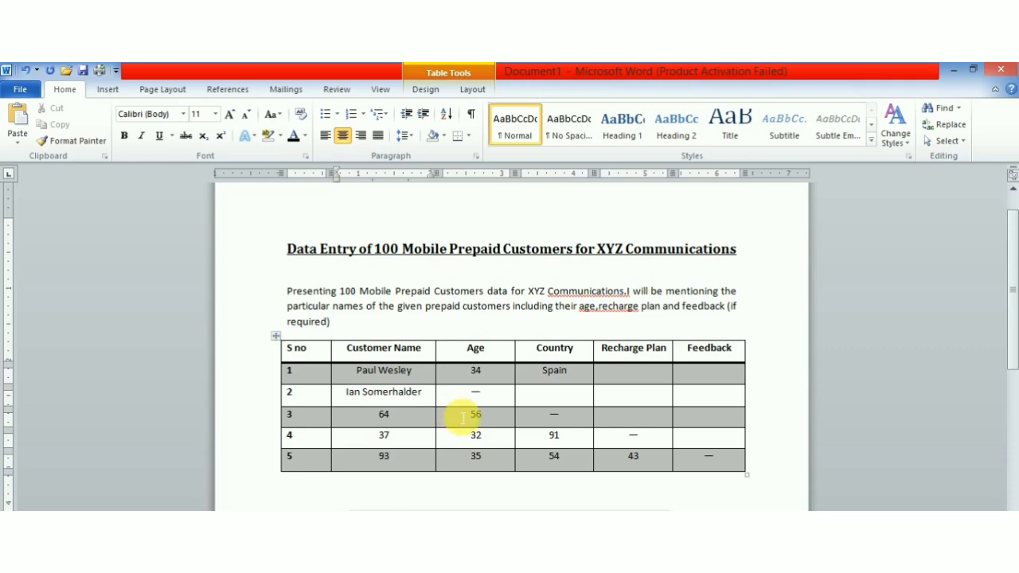
{"action": "left_click", "coordinate": [482, 400]}
{"action": "key", "text": "BackSpace"}
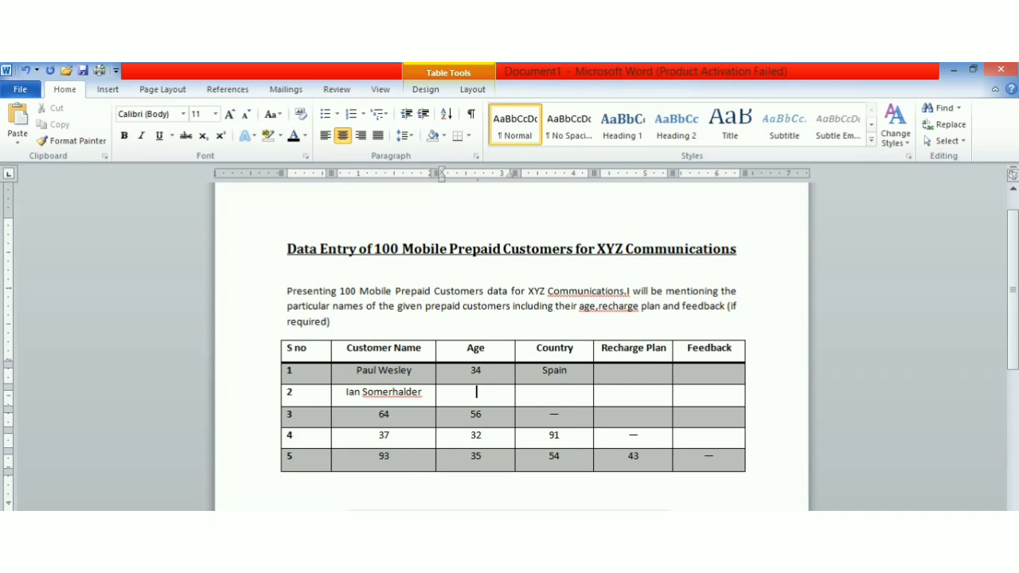
{"action": "type", "text": "37"}
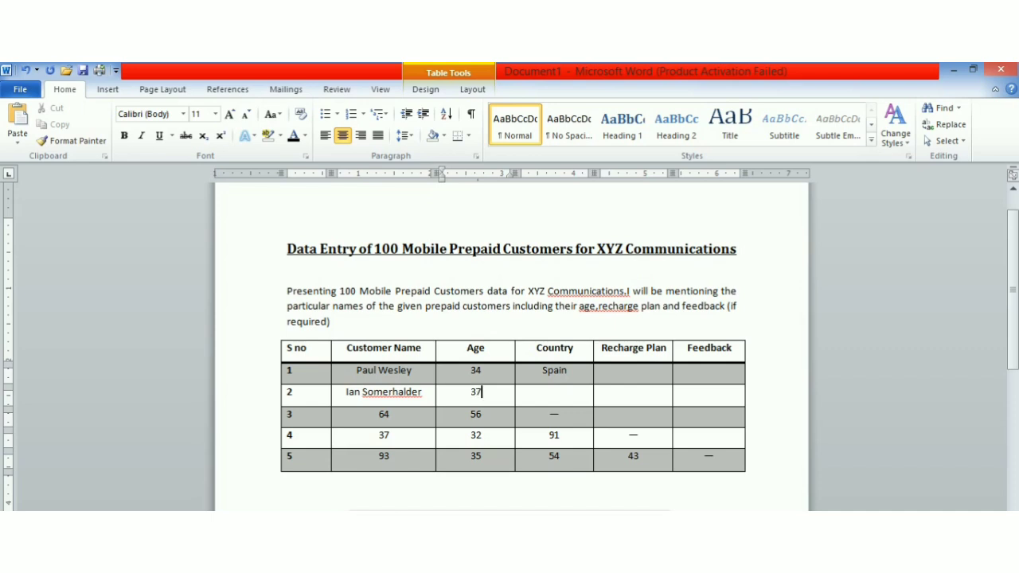
Step: Replace the row 3 placeholders with customer name "Tom Cruise" and age 52
{"action": "left_click", "coordinate": [418, 416]}
{"action": "key", "text": "BackSpace"}
{"action": "key", "text": "BackSpace"}
{"action": "type", "text": "Tom"}
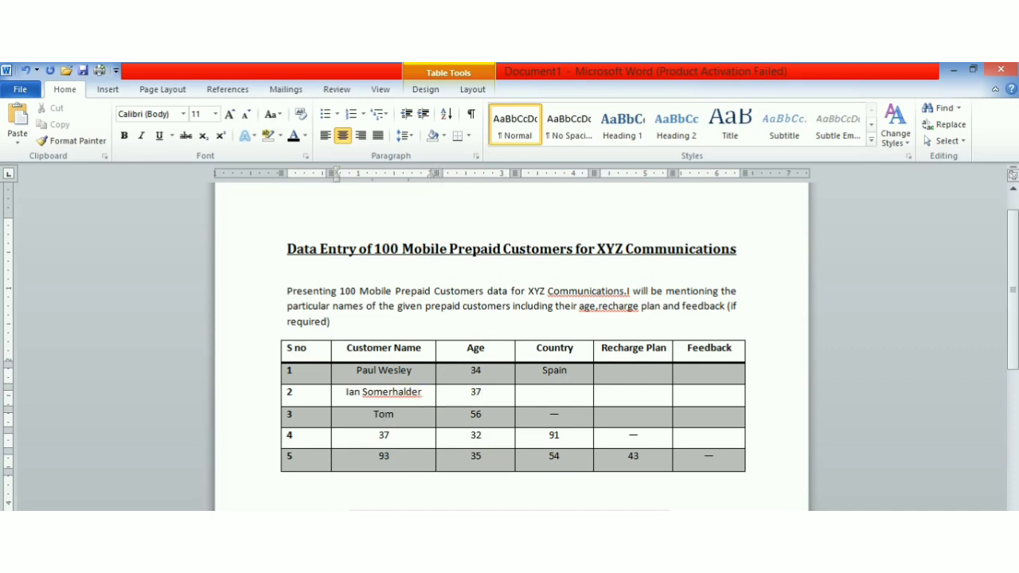
{"action": "type", "text": " Cruise"}
{"action": "left_click", "coordinate": [478, 415]}
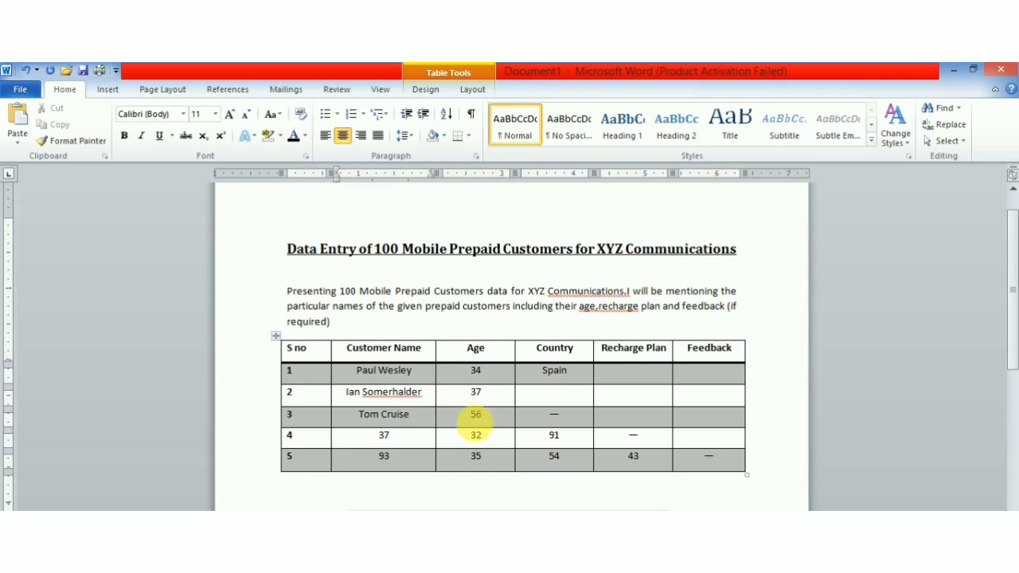
{"action": "key", "text": "BackSpace"}
{"action": "key", "text": "BackSpace"}
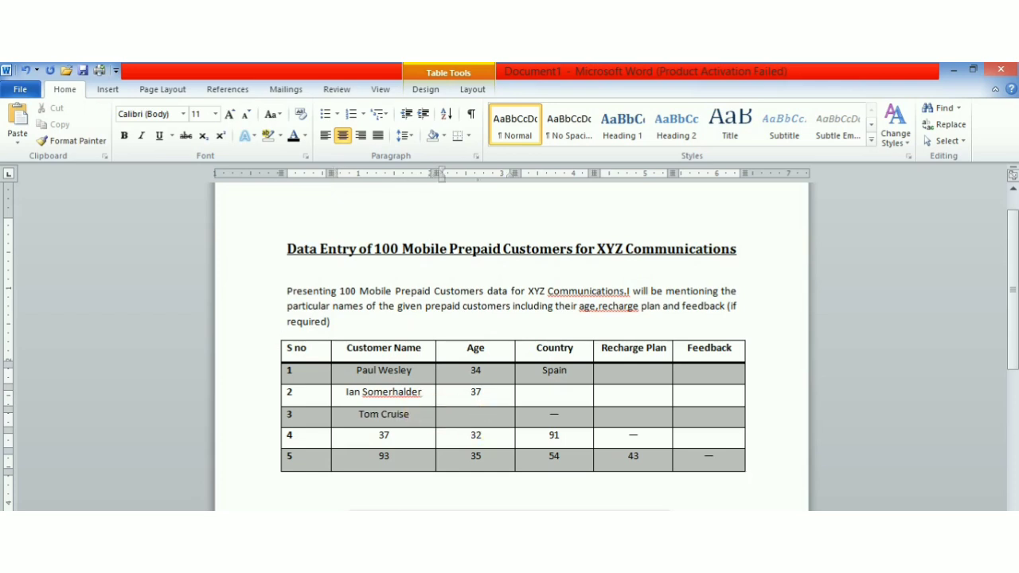
{"action": "type", "text": "52"}
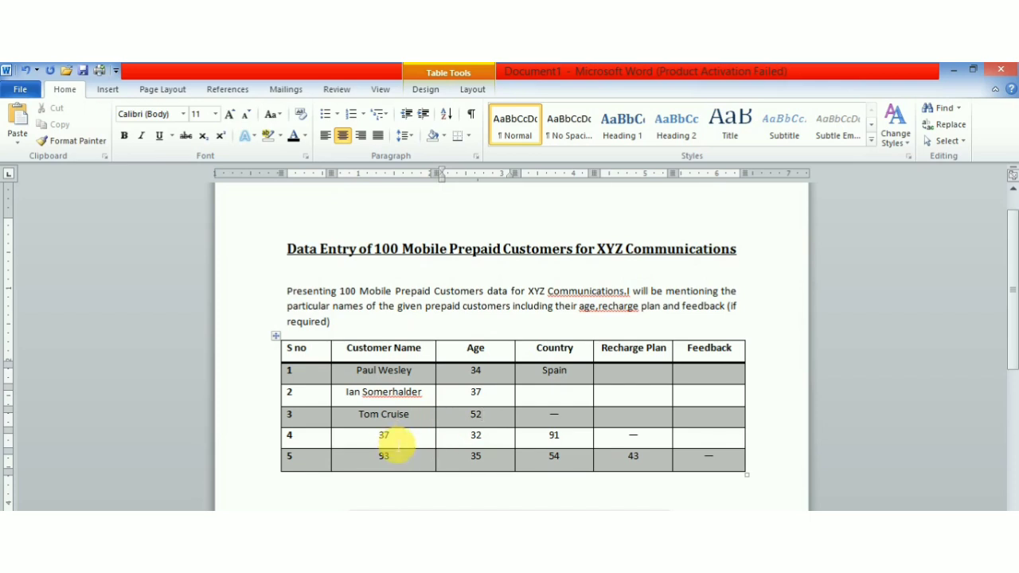
Step: Replace the row 4 placeholders with customer name "Kanye West" and age 44
{"action": "key", "text": "BackSpace"}
{"action": "key", "text": "BackSpace"}
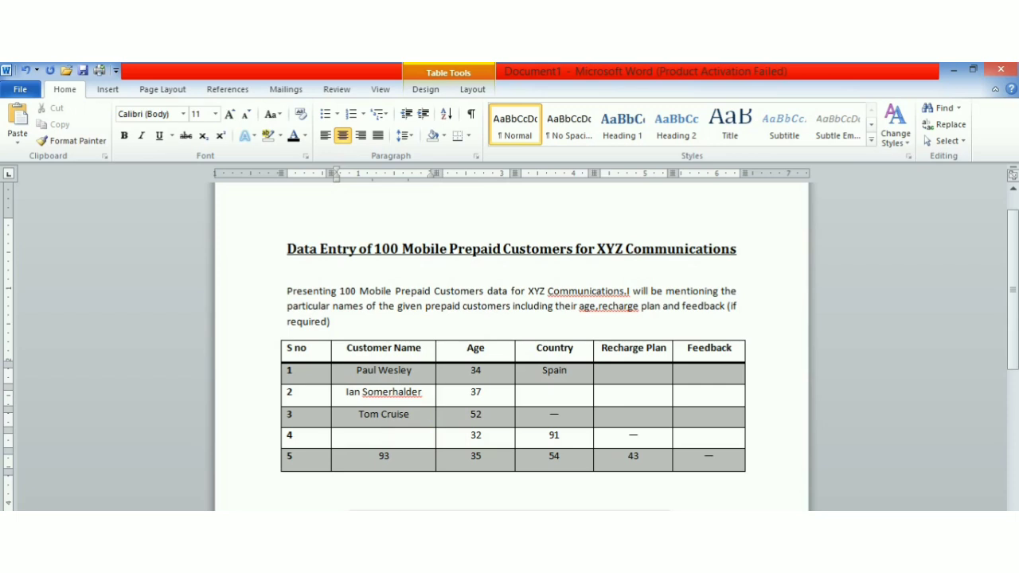
{"action": "type", "text": "Kanye West"}
{"action": "left_click", "coordinate": [497, 440]}
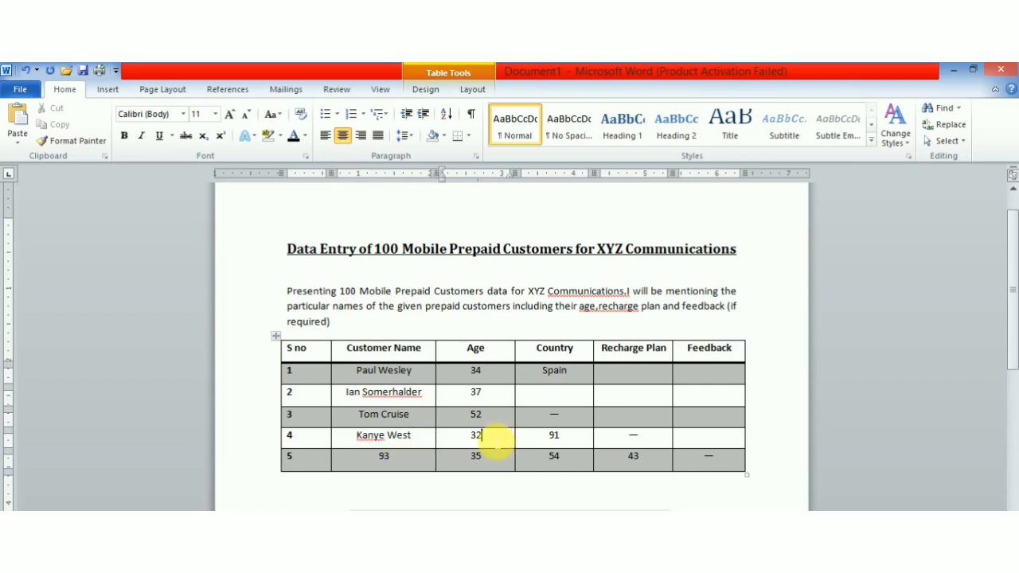
{"action": "type", "text": "32"}
{"action": "key", "text": "BackSpace"}
{"action": "key", "text": "BackSpace"}
{"action": "type", "text": "44"}
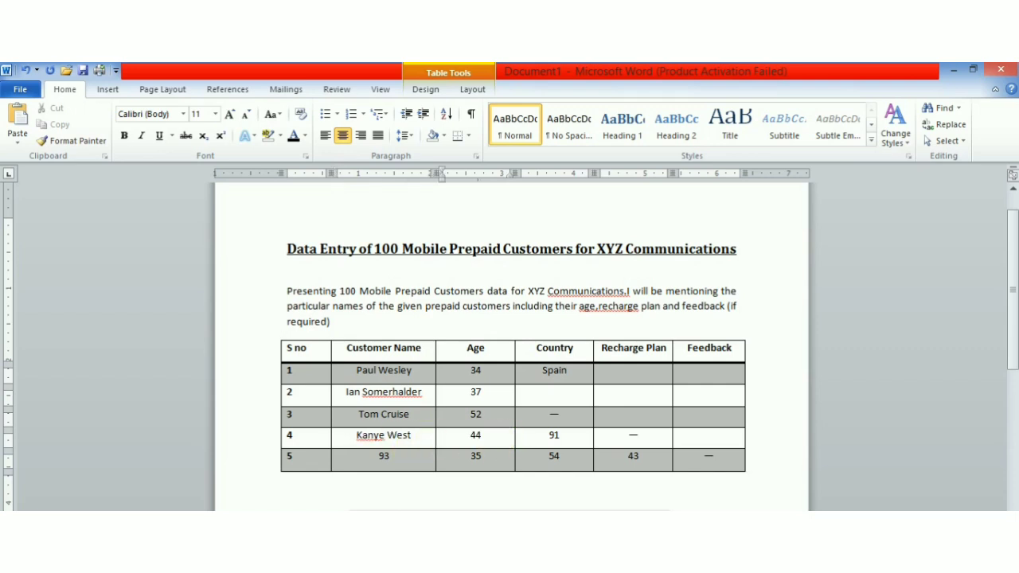
Step: Replace the row 5 placeholders with customer name "Kim Kardashian" and age 40
{"action": "left_click", "coordinate": [400, 468]}
{"action": "key", "text": "BackSpace"}
{"action": "key", "text": "BackSpace"}
{"action": "type", "text": "Kim Karda"}
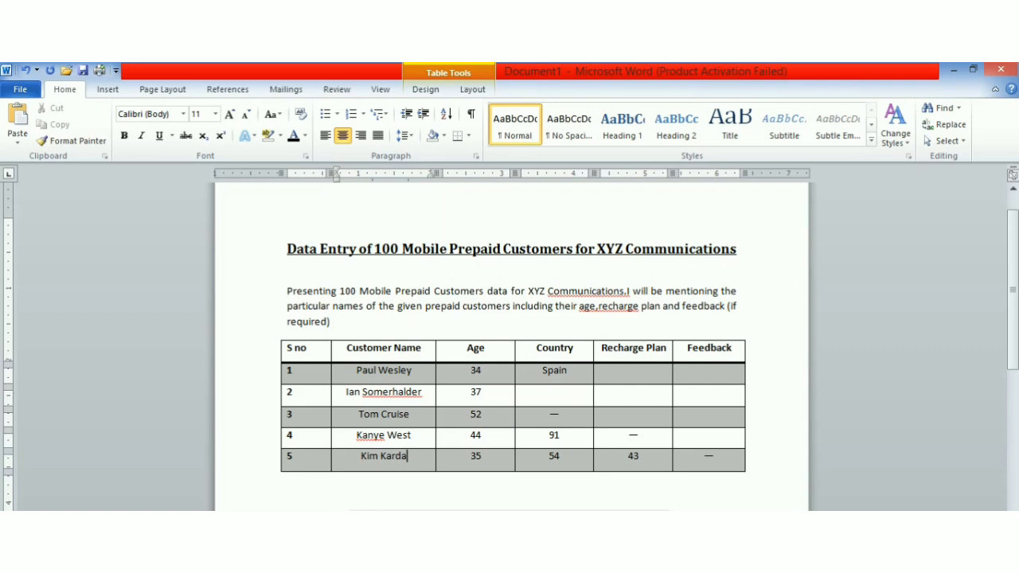
{"action": "type", "text": "shian"}
{"action": "left_click", "coordinate": [481, 461]}
{"action": "key", "text": "BackSpace"}
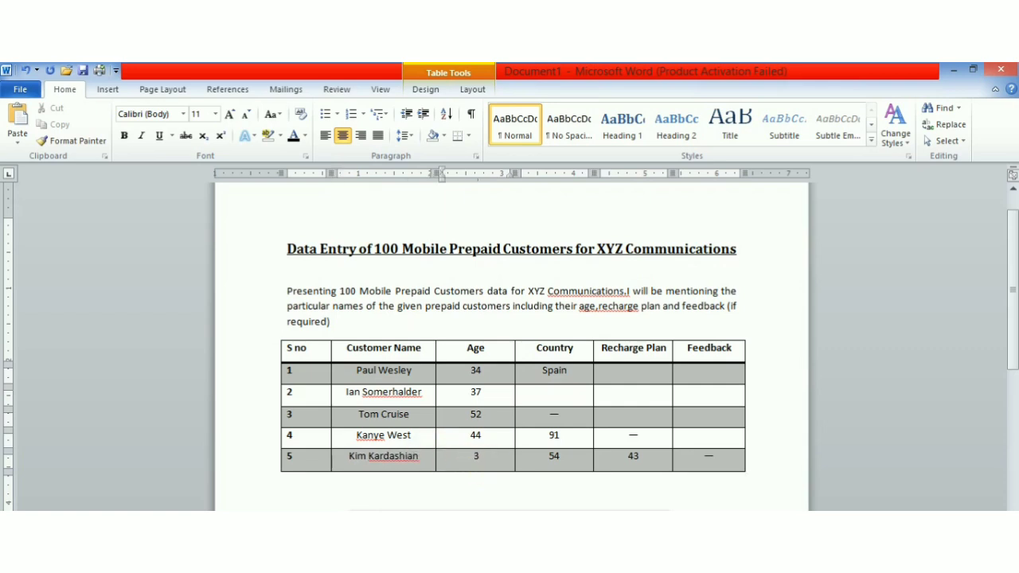
{"action": "type", "text": "40"}
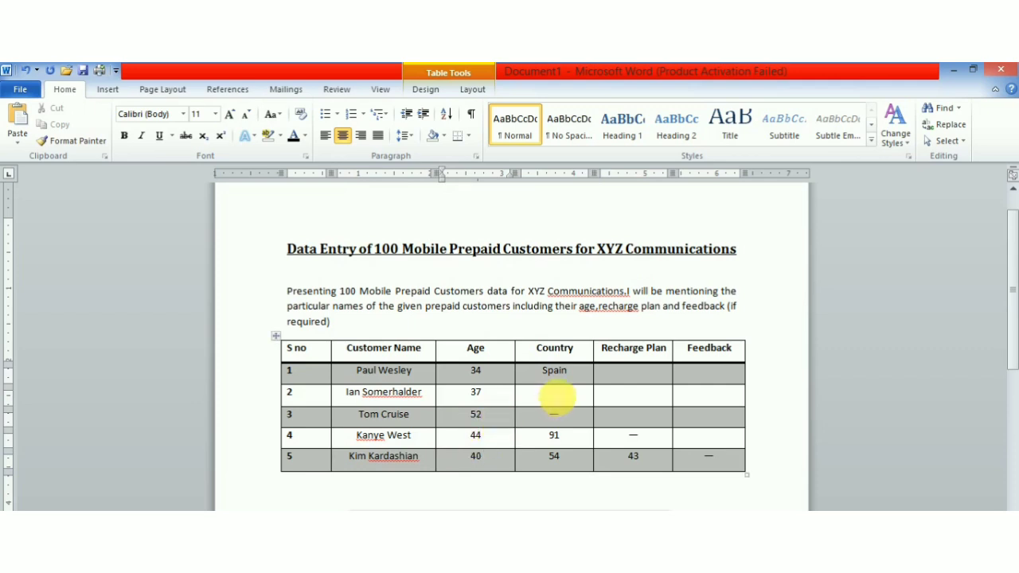
Step: Enter "Spain" as the country in rows 2 and 3, removing the dash in row 3
{"action": "left_click", "coordinate": [555, 402]}
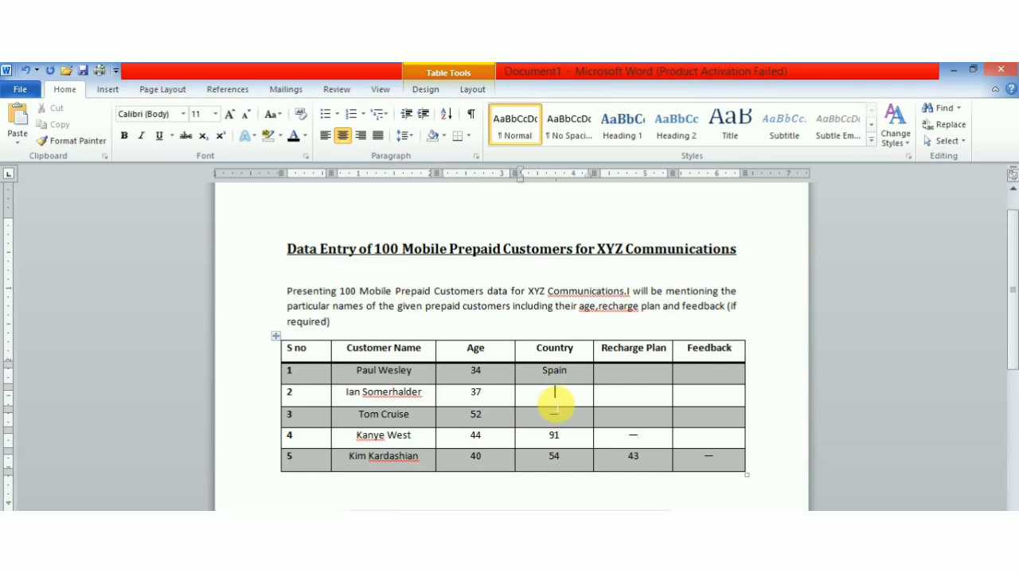
{"action": "type", "text": "Spain"}
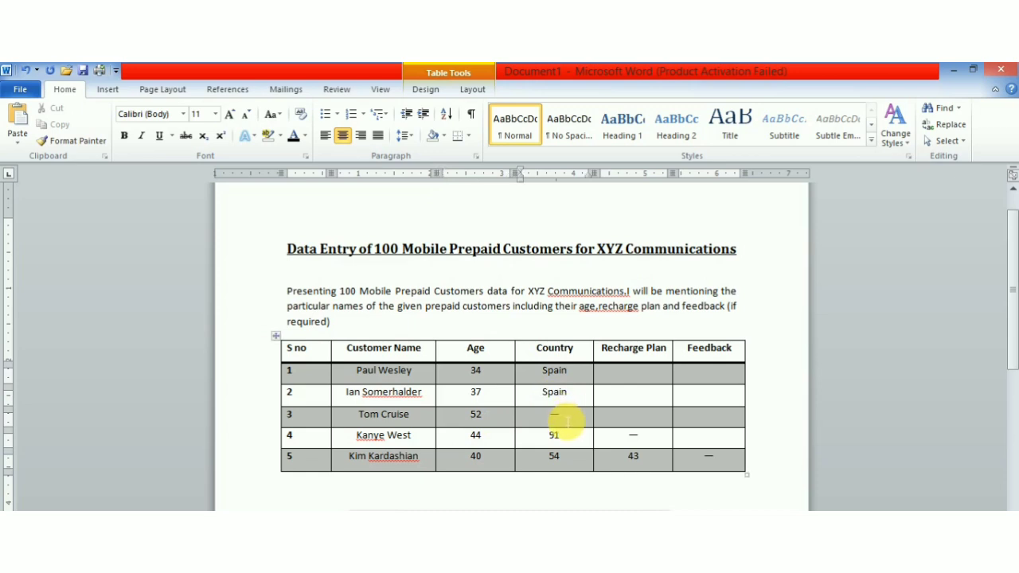
{"action": "type", "text": "Spain"}
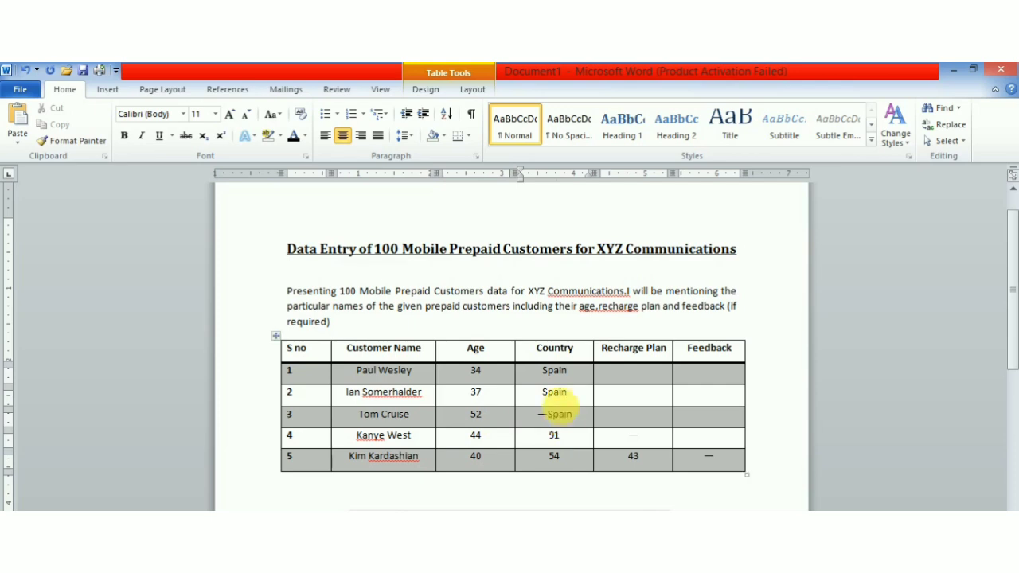
{"action": "left_click", "coordinate": [553, 418]}
{"action": "key", "text": "BackSpace"}
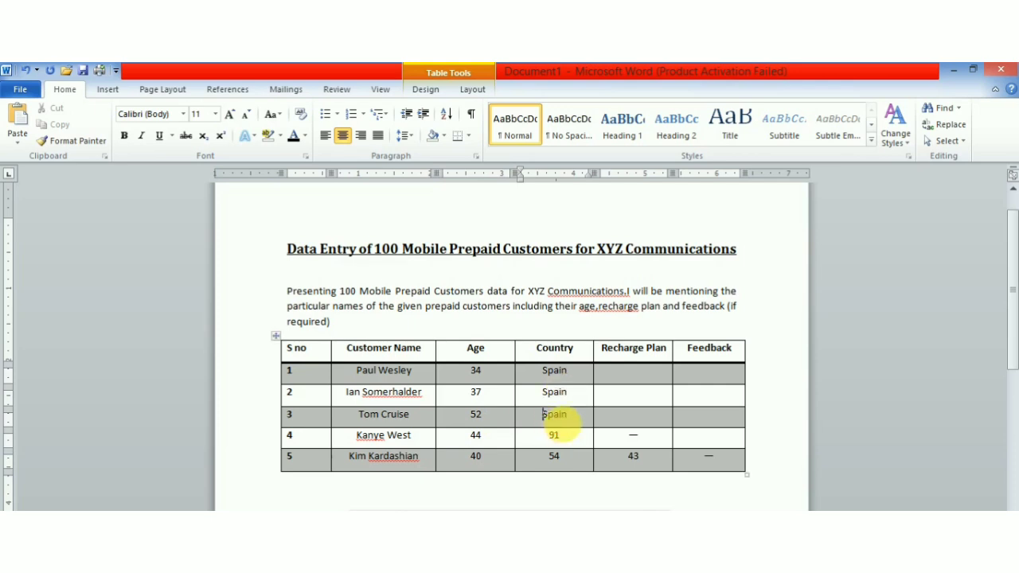
Step: Change the country in row 1 to "USA"
{"action": "left_click", "coordinate": [577, 378]}
{"action": "key", "text": "BackSpace"}
{"action": "key", "text": "BackSpace"}
{"action": "key", "text": "BackSpace"}
{"action": "key", "text": "BackSpace"}
{"action": "key", "text": "BackSpace"}
{"action": "type", "text": "U"}
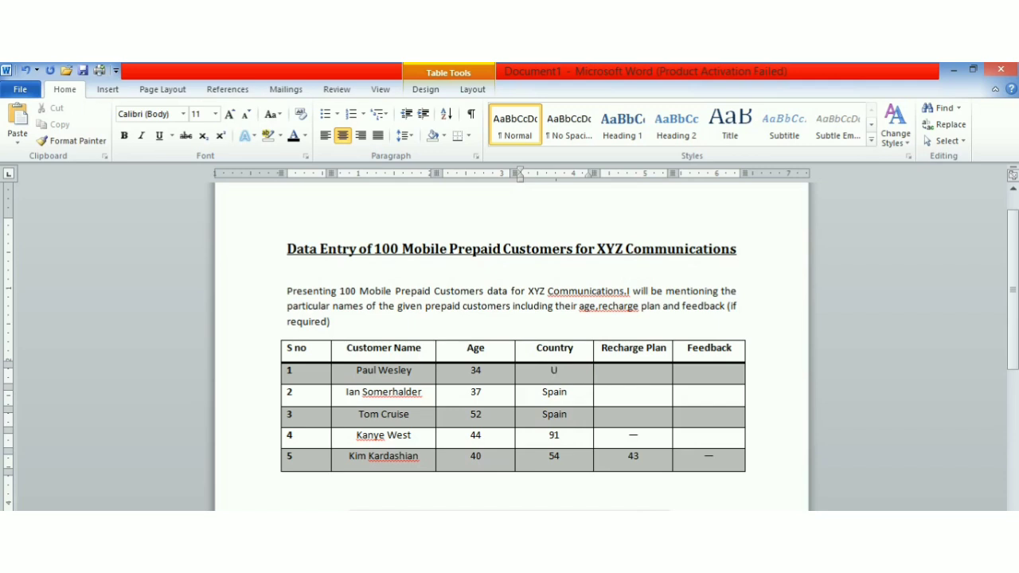
{"action": "type", "text": "SA"}
Step: Change the country in row 2 to "USA"
{"action": "left_click", "coordinate": [573, 393]}
{"action": "key", "text": "BackSpace"}
{"action": "key", "text": "BackSpace"}
{"action": "key", "text": "BackSpace"}
{"action": "key", "text": "BackSpace"}
{"action": "type", "text": "USA"}
Step: Change the country in row 3 to "USA"
{"action": "left_click", "coordinate": [578, 417]}
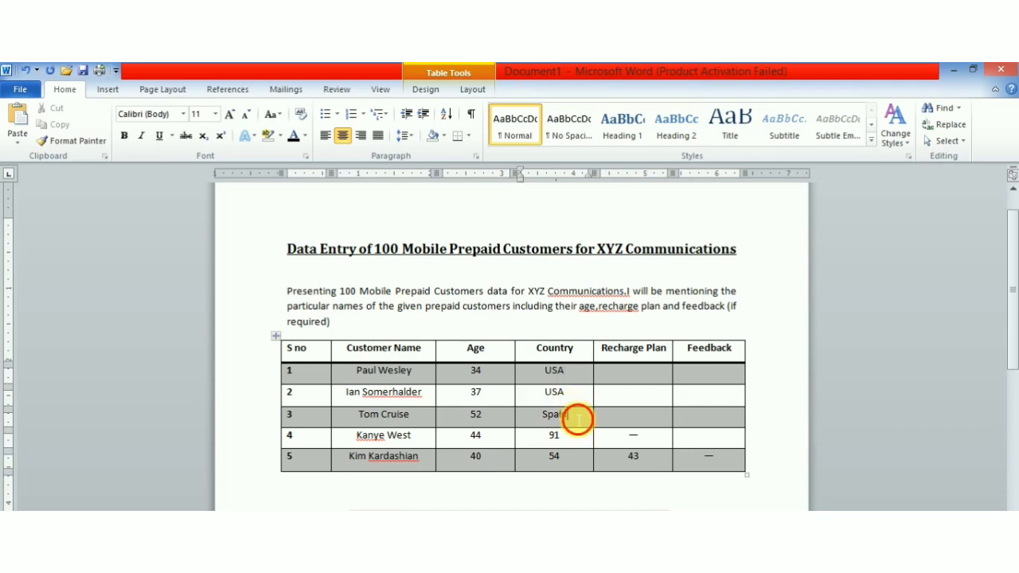
{"action": "key", "text": "BackSpace"}
{"action": "key", "text": "BackSpace"}
{"action": "key", "text": "BackSpace"}
{"action": "key", "text": "BackSpace"}
{"action": "type", "text": "USA"}
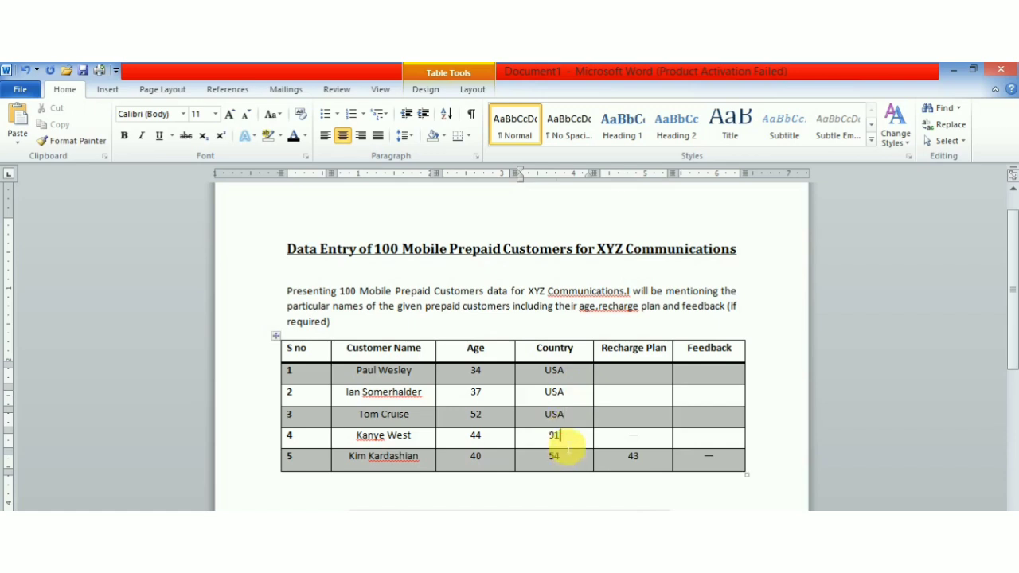
Step: Change the country in rows 4 and 5 to "USA"
{"action": "left_click", "coordinate": [565, 434]}
{"action": "key", "text": "BackSpace"}
{"action": "key", "text": "BackSpace"}
{"action": "type", "text": "USA"}
{"action": "left_click", "coordinate": [555, 455]}
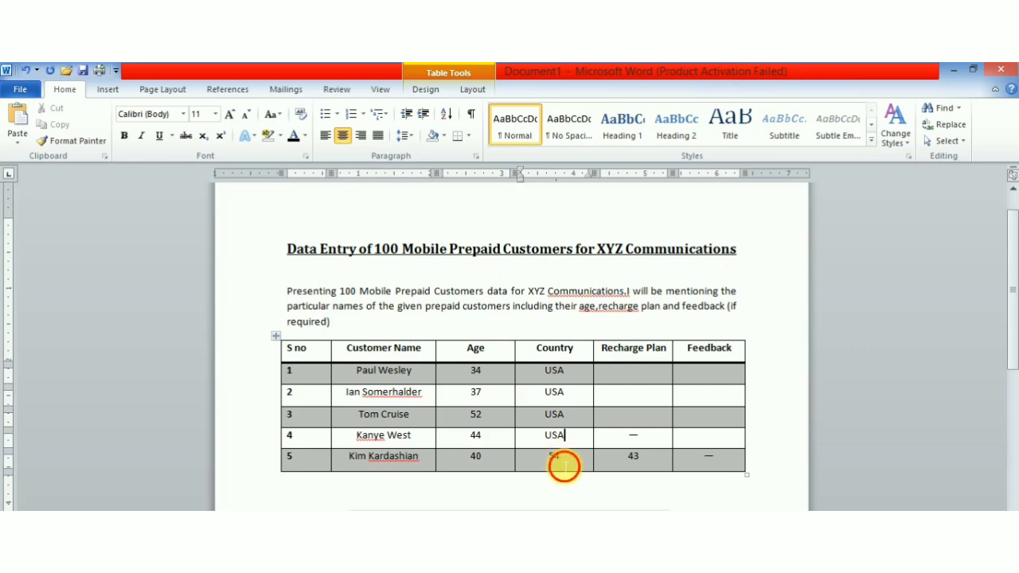
{"action": "key", "text": "BackSpace"}
{"action": "key", "text": "BackSpace"}
{"action": "type", "text": "USA"}
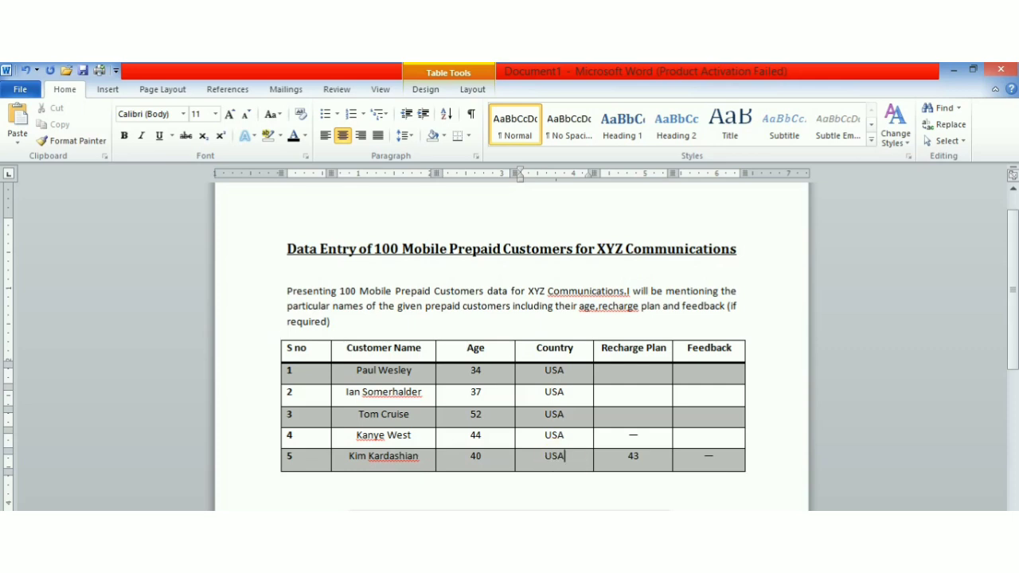
Step: Enter the recharge plans "$50" in row 1 and "$60" in row 2
{"action": "left_click", "coordinate": [633, 372]}
{"action": "type", "text": "$50"}
{"action": "left_click", "coordinate": [634, 393]}
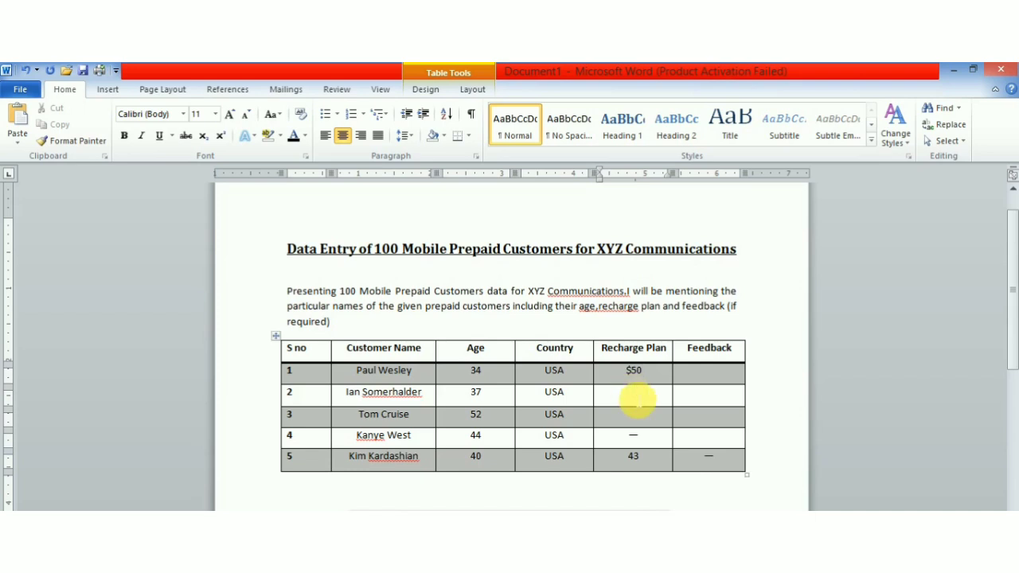
{"action": "type", "text": "$2"}
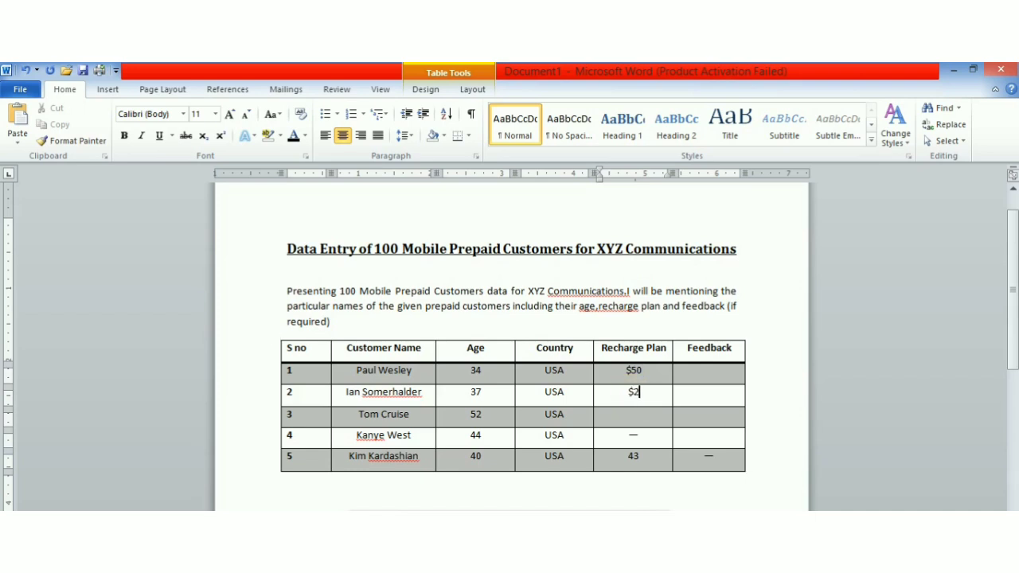
{"action": "type", "text": "50"}
{"action": "key", "text": "BackSpace"}
{"action": "key", "text": "BackSpace"}
{"action": "type", "text": "60"}
Step: Set the recharge plans in rows 3, 4 and 5 to "$100", "$250" and "$112", replacing the existing entries
{"action": "left_click", "coordinate": [635, 424]}
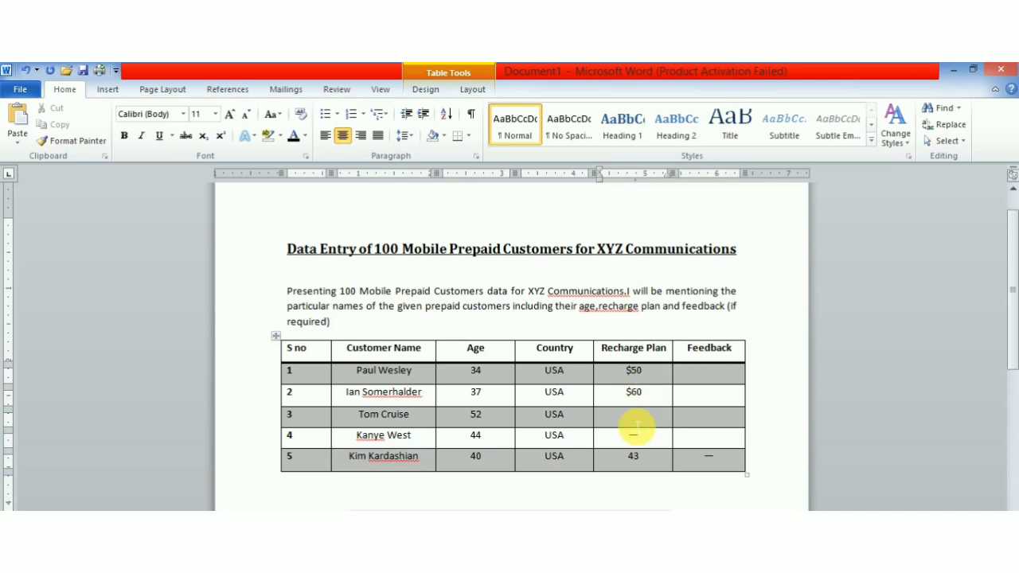
{"action": "type", "text": "$"}
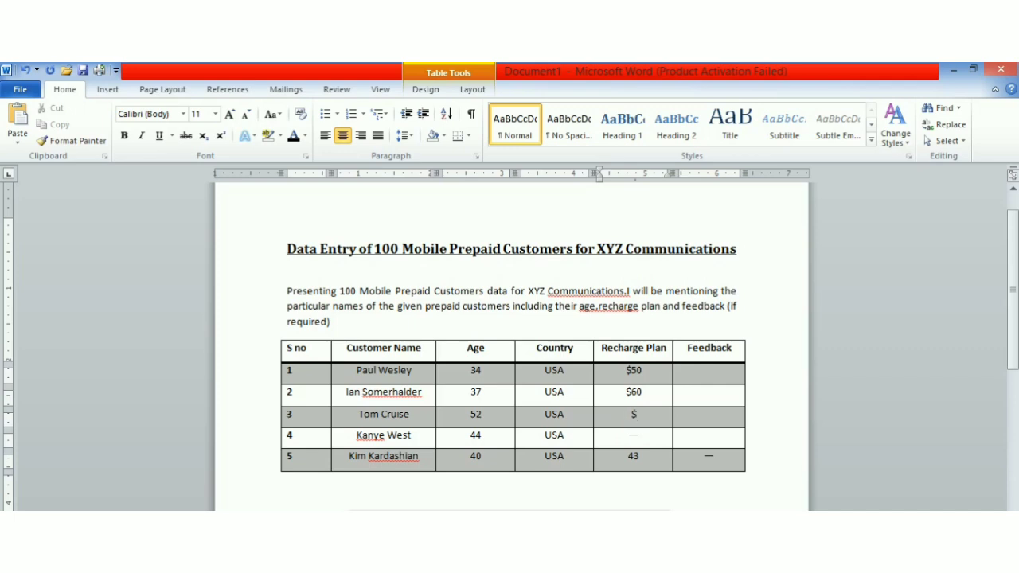
{"action": "type", "text": "100"}
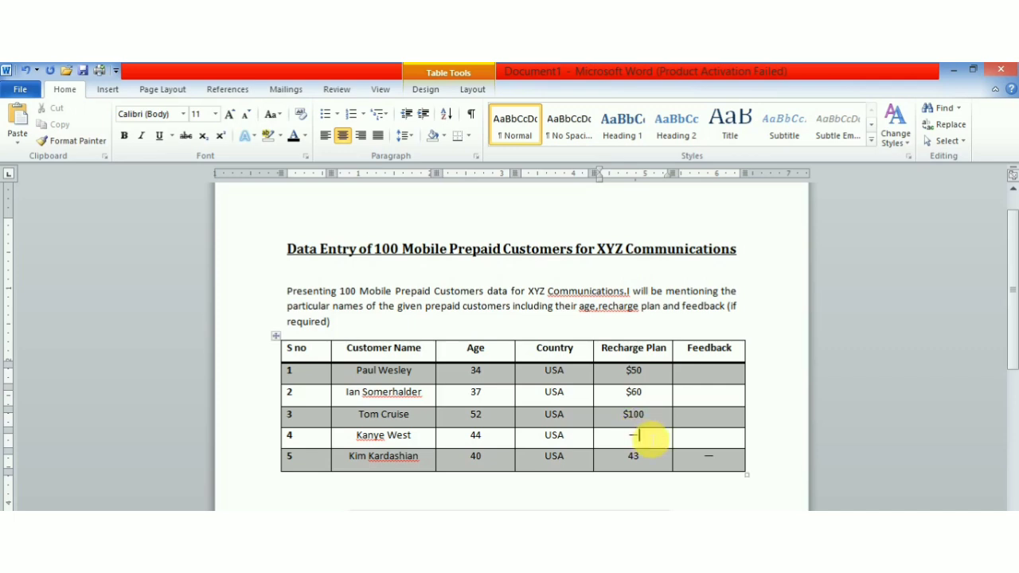
{"action": "key", "text": "BackSpace"}
{"action": "type", "text": "$"}
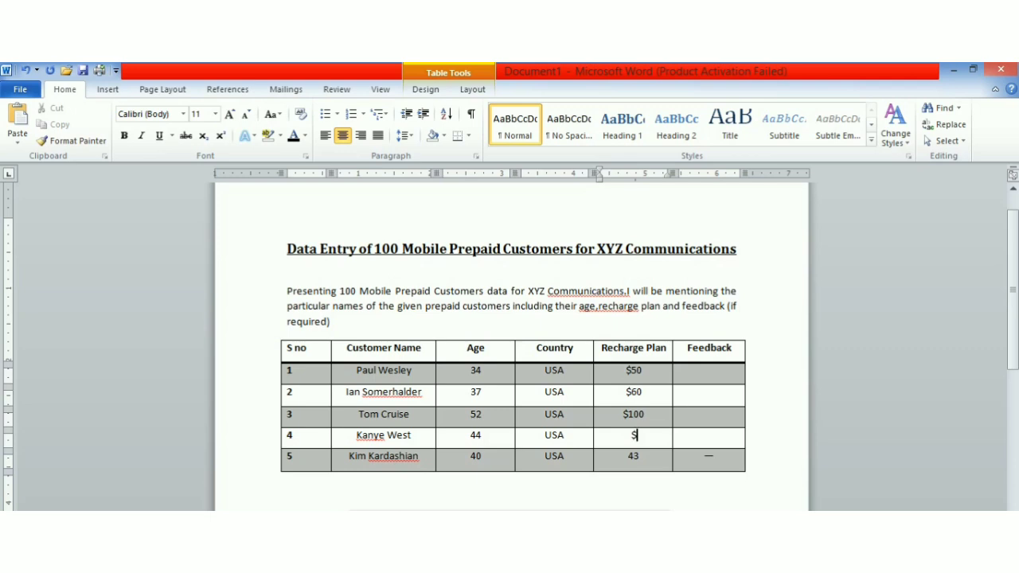
{"action": "type", "text": "250"}
{"action": "left_click", "coordinate": [645, 459]}
{"action": "key", "text": "BackSpace"}
{"action": "key", "text": "BackSpace"}
{"action": "type", "text": "$112"}
Step: Put "Florida," before the country in row 1 so the cell reads "Florida,USA"
{"action": "left_click", "coordinate": [549, 373]}
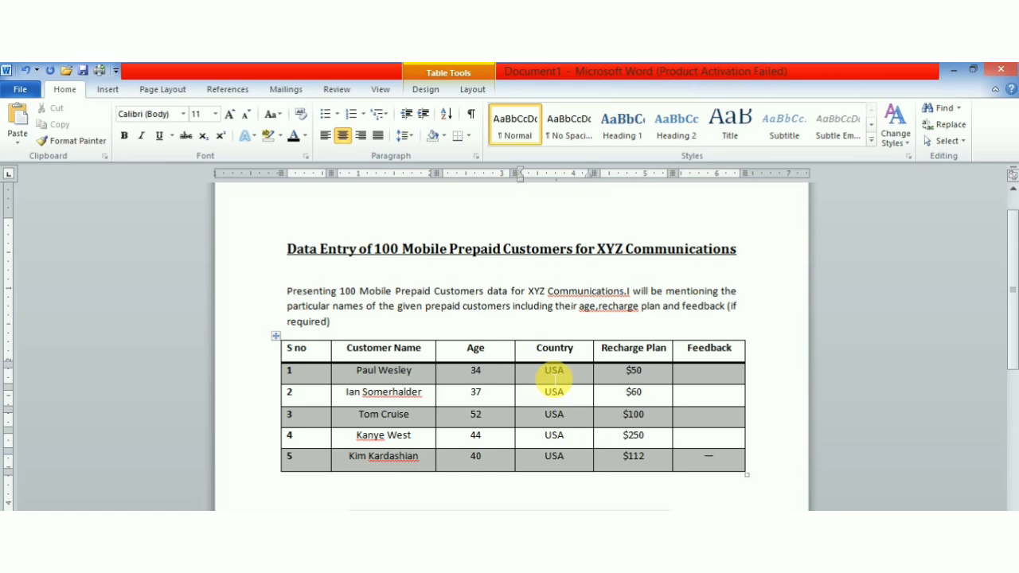
{"action": "type", "text": "fLORI"}
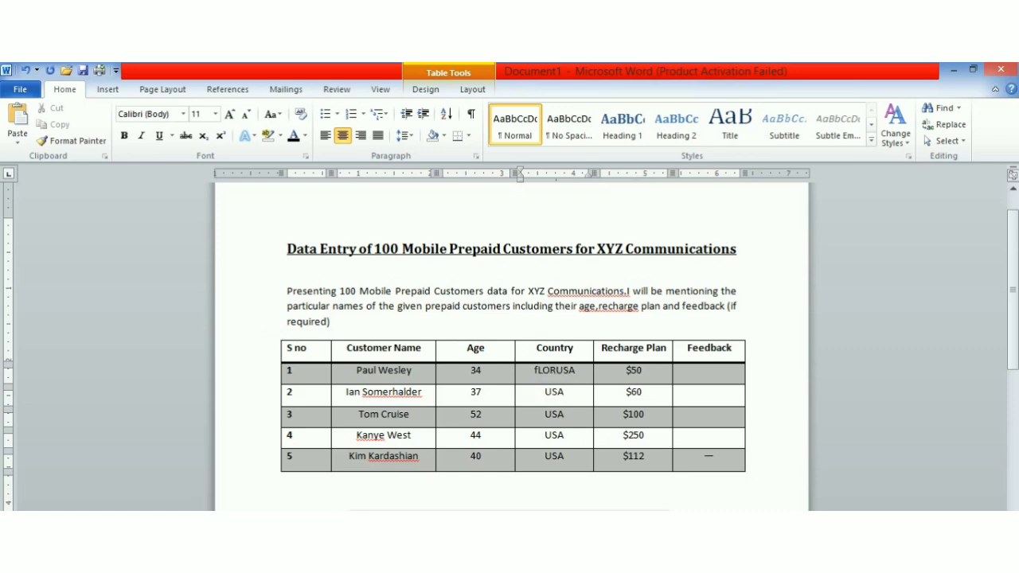
{"action": "key", "text": "BackSpace"}
{"action": "key", "text": "BackSpace"}
{"action": "key", "text": "BackSpace"}
{"action": "key", "text": "BackSpace"}
{"action": "key", "text": "BackSpace"}
{"action": "type", "text": "Flo"}
{"action": "type", "text": "ida"}
{"action": "key", "text": "BackSpace"}
{"action": "key", "text": "BackSpace"}
{"action": "key", "text": "BackSpace"}
{"action": "type", "text": "rida,"}
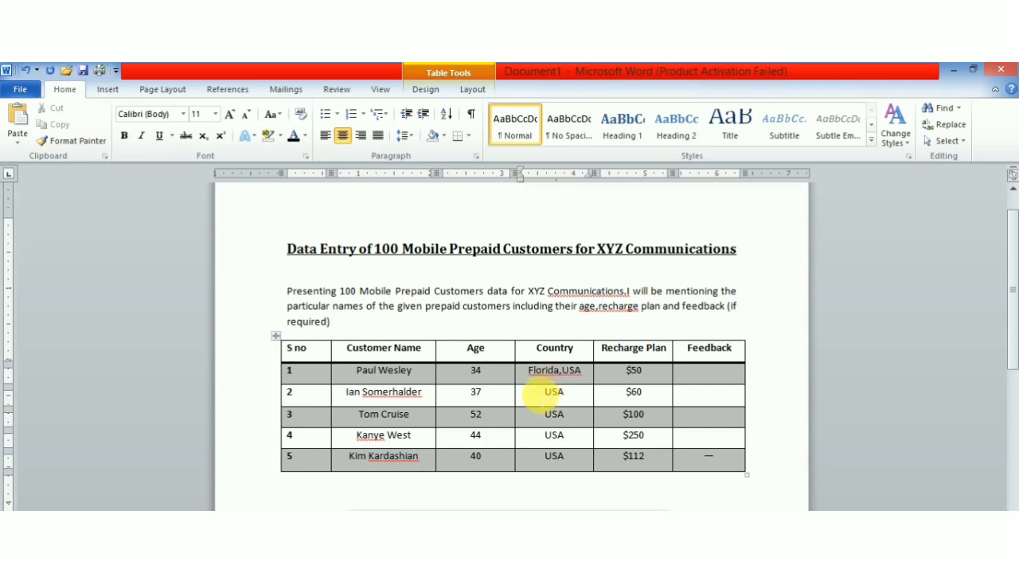
Step: Add "Texas," before the country in row 2 and "Miami," before the country in row 3
{"action": "left_click", "coordinate": [544, 392]}
{"action": "type", "text": "Texas,"}
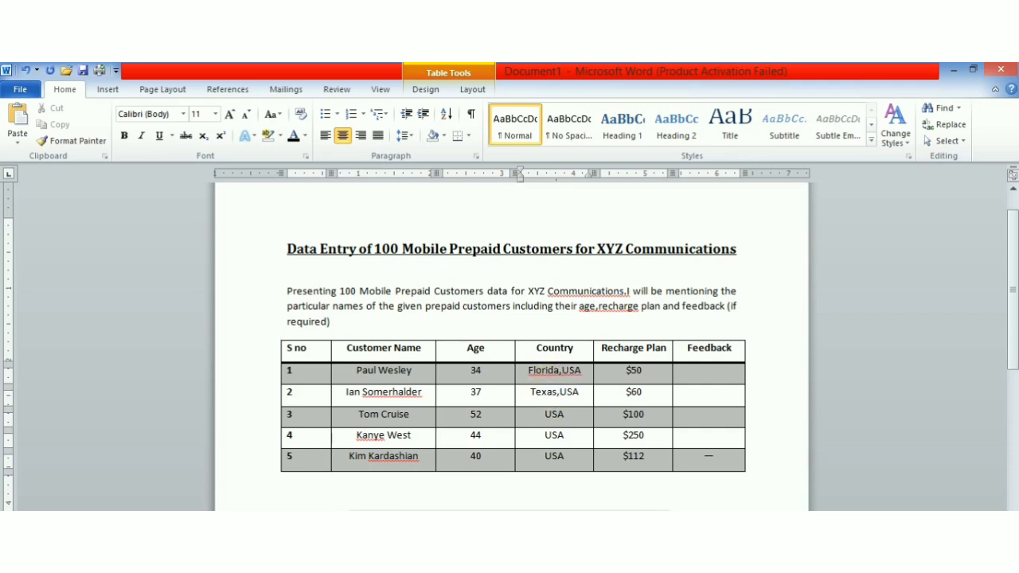
{"action": "left_click", "coordinate": [546, 416]}
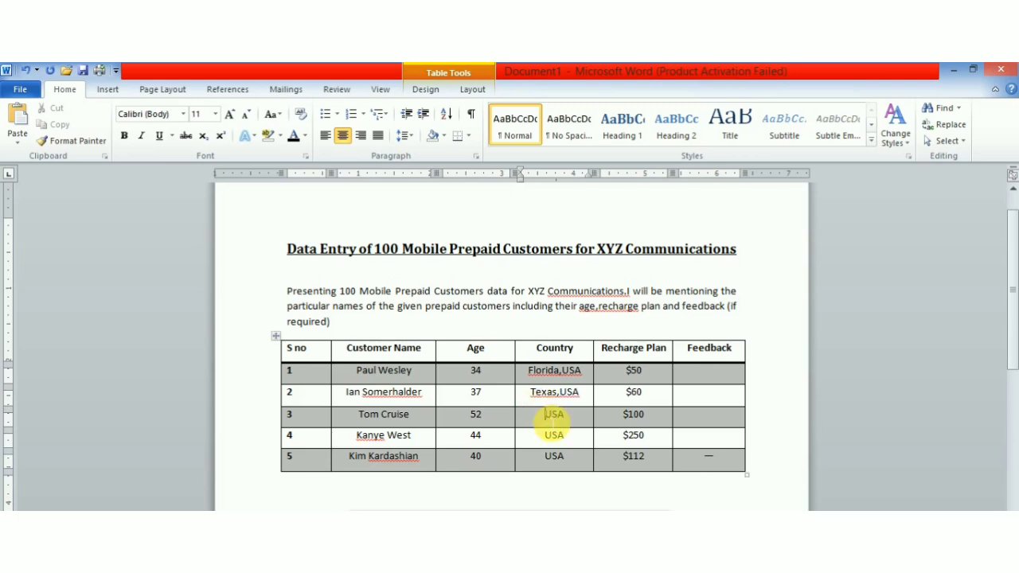
{"action": "type", "text": "Miami"}
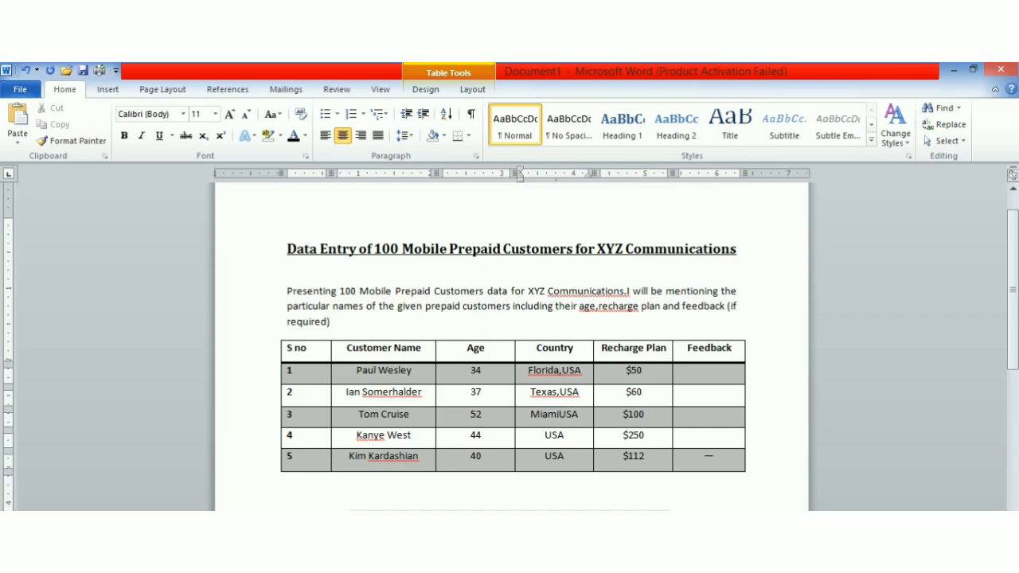
{"action": "type", "text": ","}
Step: Add "Kentucky," before the country in row 4 and "New York," before the country in row 5
{"action": "left_click", "coordinate": [551, 444]}
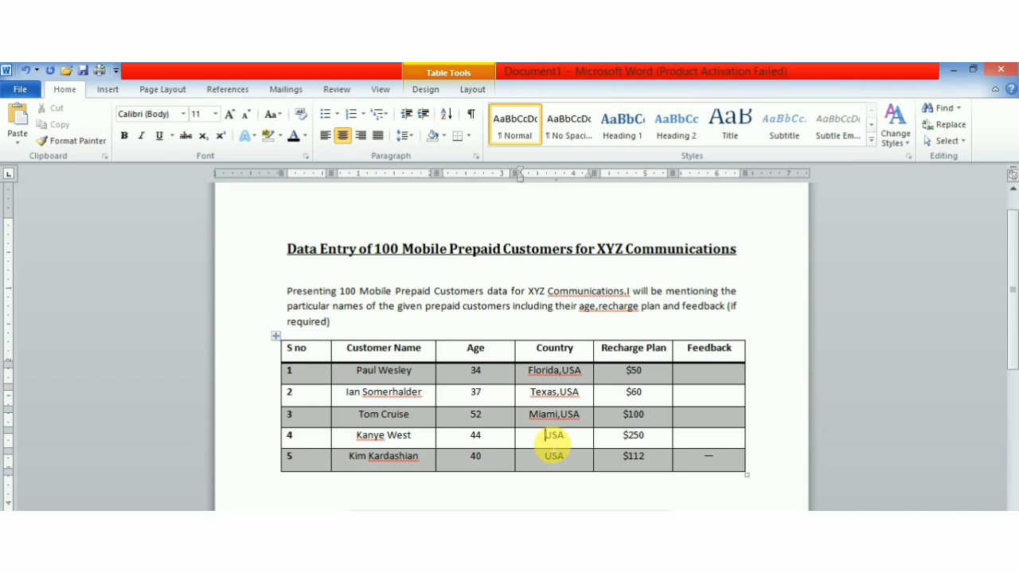
{"action": "type", "text": "Ken"}
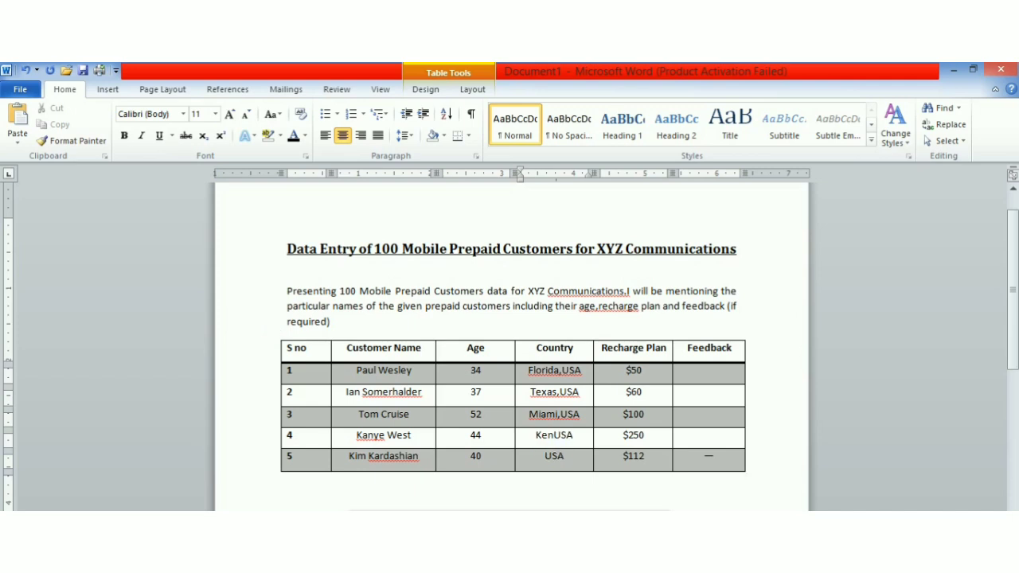
{"action": "type", "text": "tucky,"}
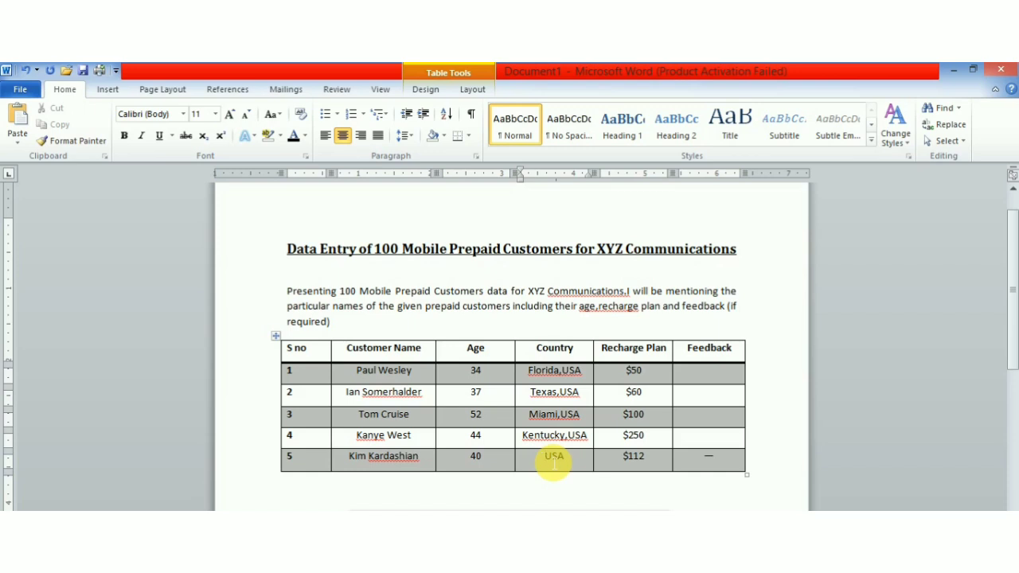
{"action": "type", "text": "New York"}
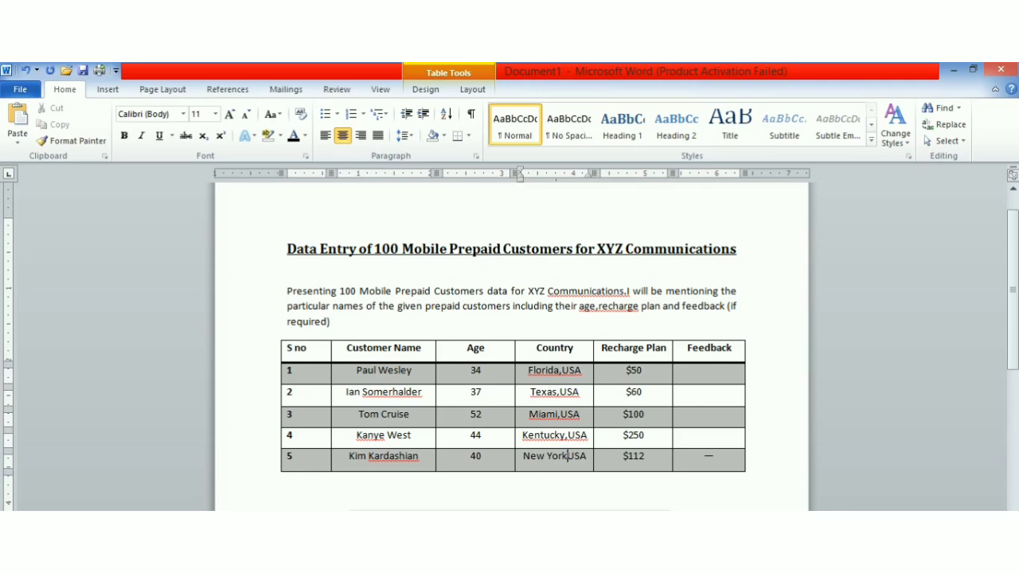
{"action": "type", "text": ","}
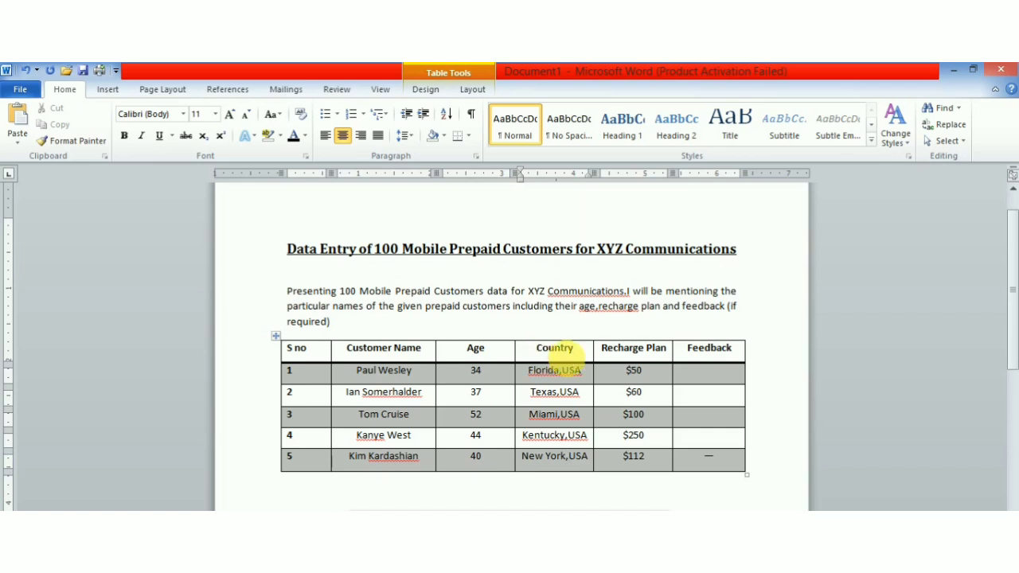
Step: Enter "Yes/No" as the feedback in rows 1 and 2
{"action": "left_click", "coordinate": [709, 372]}
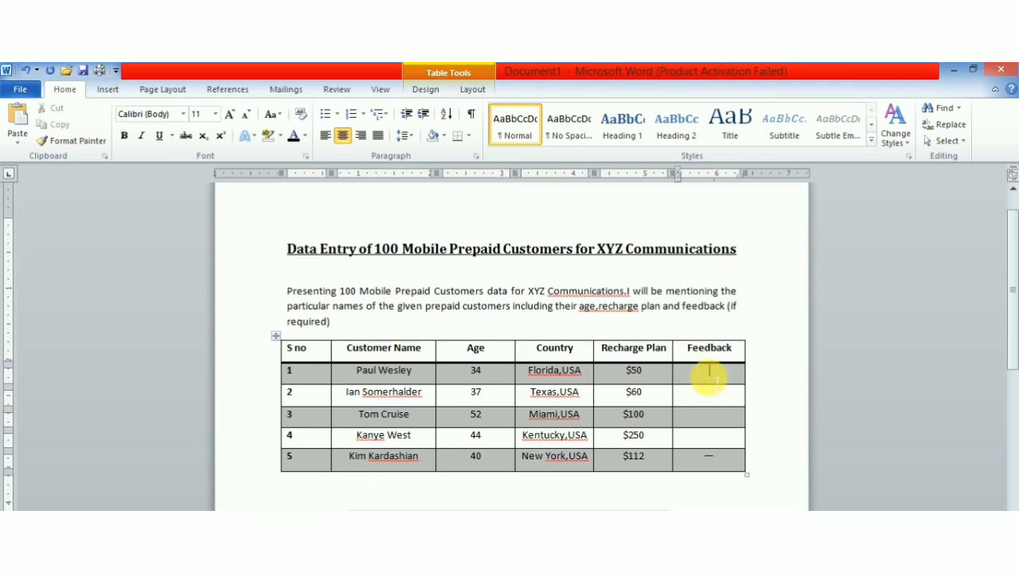
{"action": "type", "text": "Yes/"}
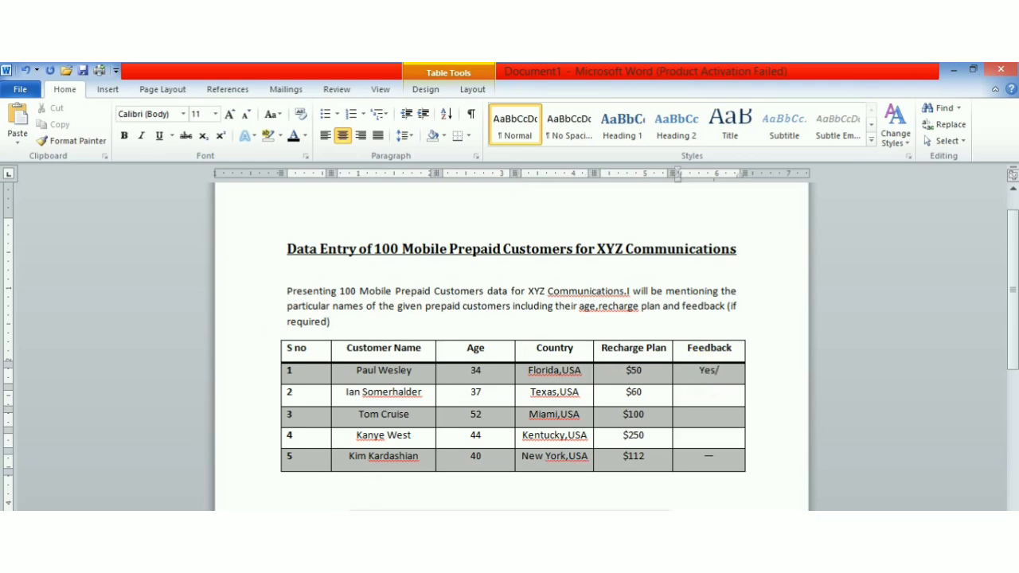
{"action": "type", "text": "No"}
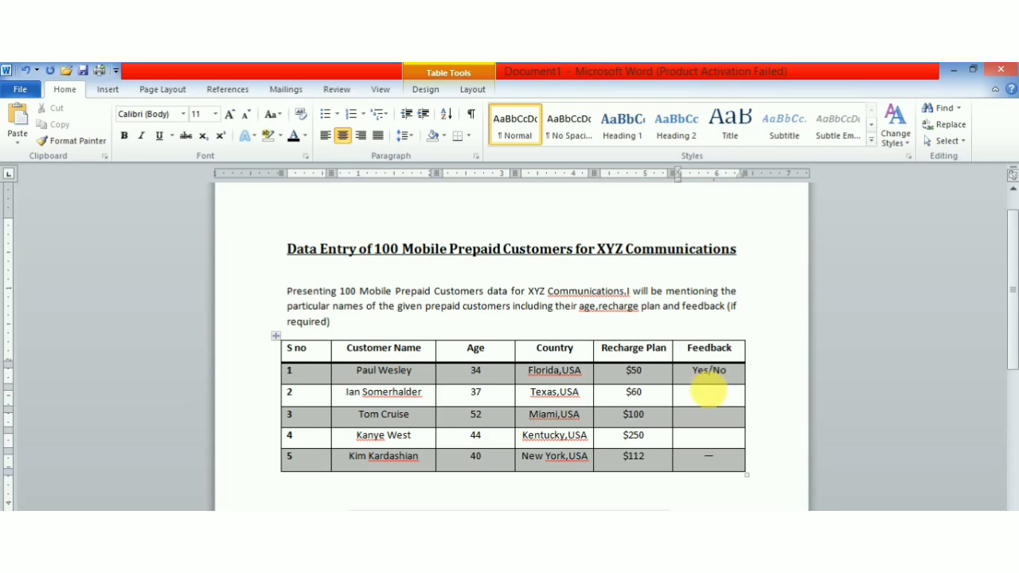
{"action": "left_click", "coordinate": [709, 392]}
{"action": "type", "text": "Yes/No"}
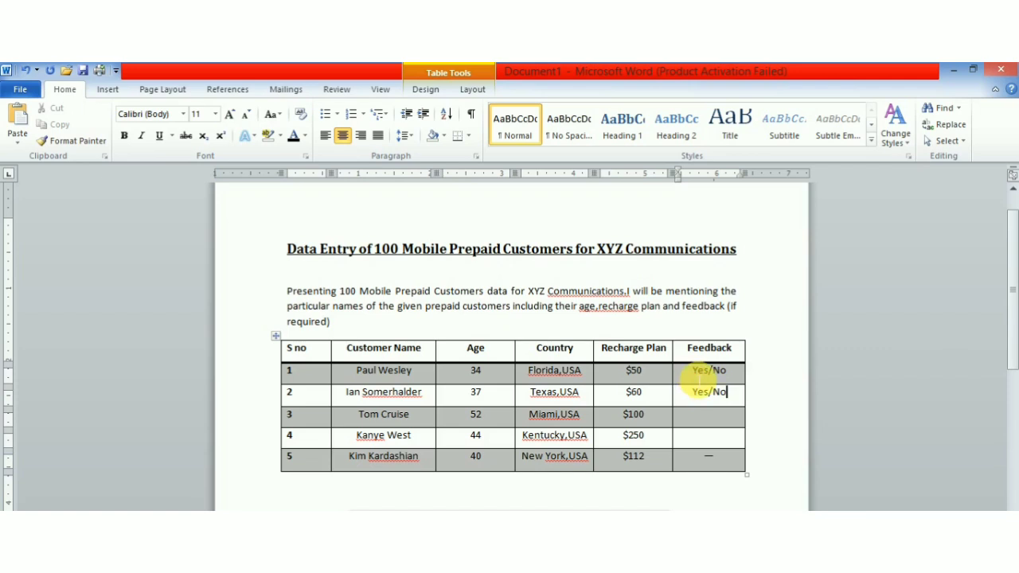
Step: Copy the "Yes/No" feedback from row 1 into rows 3, 4 and 5, removing the dash in row 5
{"action": "double_click", "coordinate": [700, 370]}
{"action": "left_click_drag", "start_coordinate": [724, 374], "coordinate": [725, 378]}
{"action": "key", "text": "ctrl+c"}
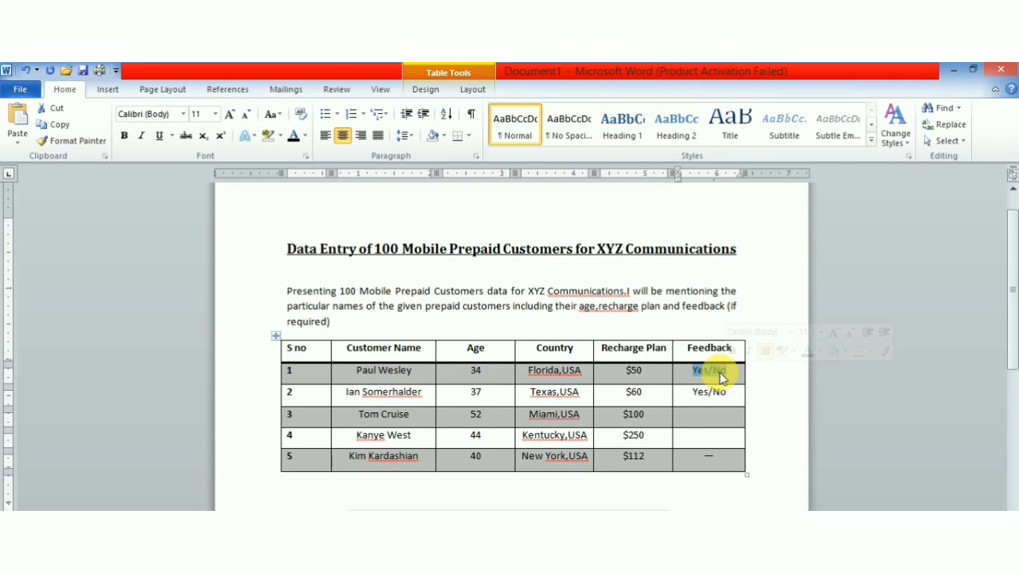
{"action": "left_click", "coordinate": [713, 419]}
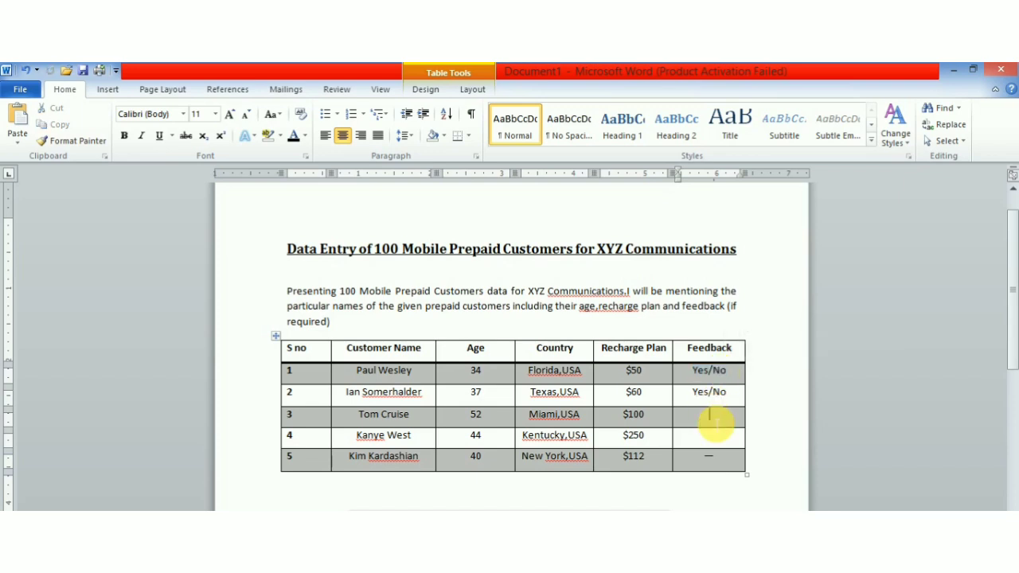
{"action": "key", "text": "ctrl+v"}
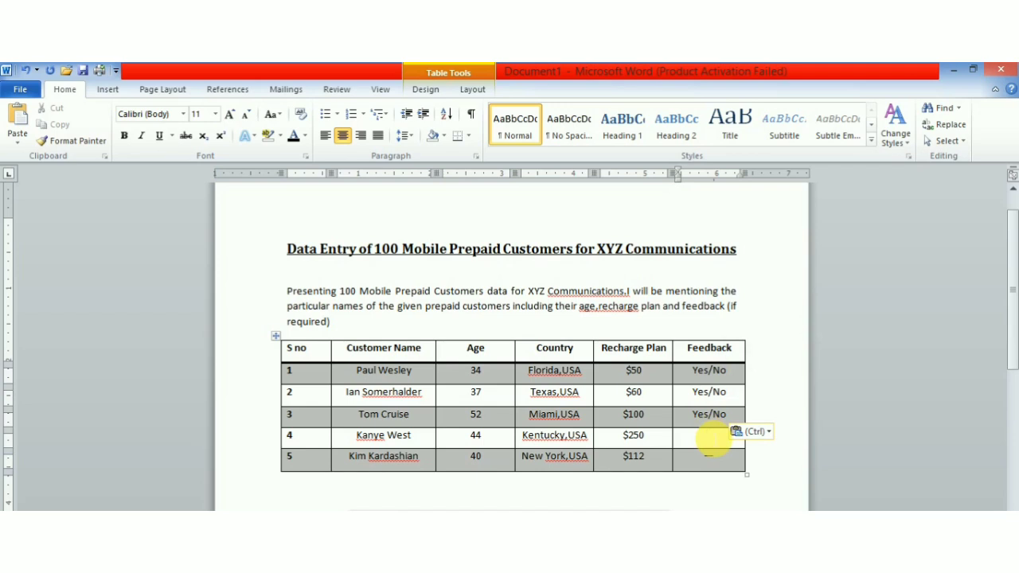
{"action": "key", "text": "ctrl+v"}
{"action": "left_click", "coordinate": [721, 460]}
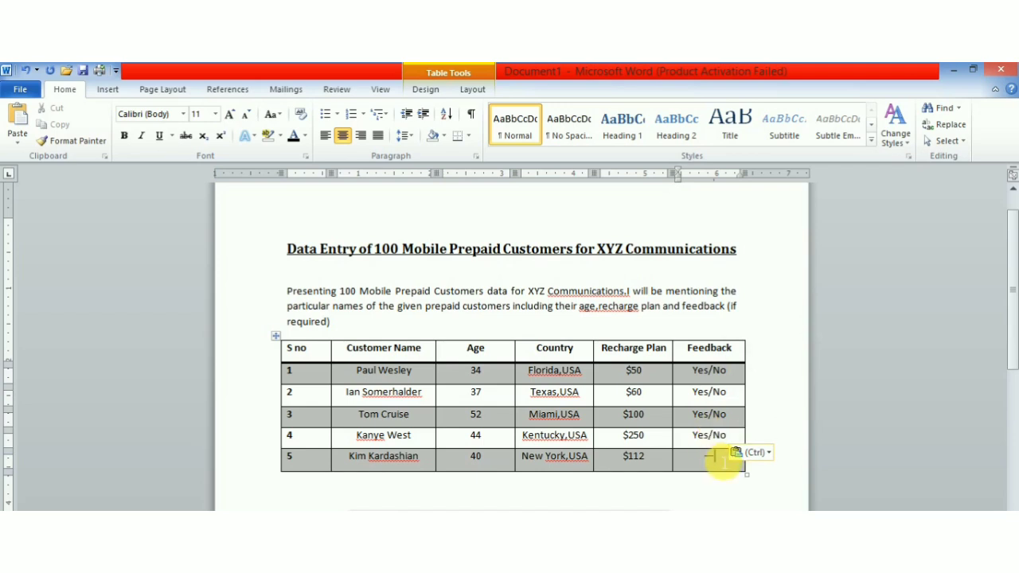
{"action": "key", "text": "BackSpace"}
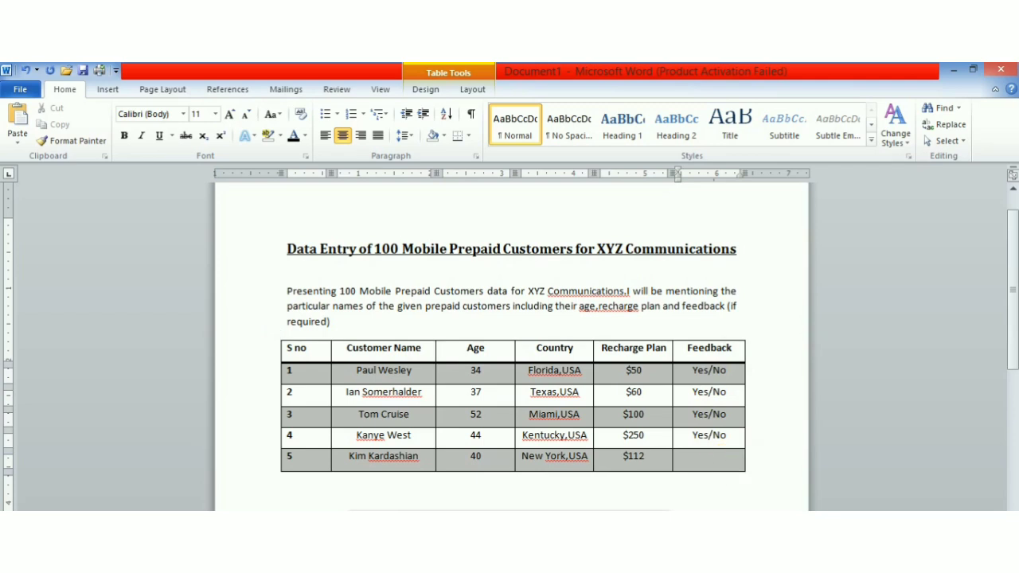
{"action": "key", "text": "ctrl+v"}
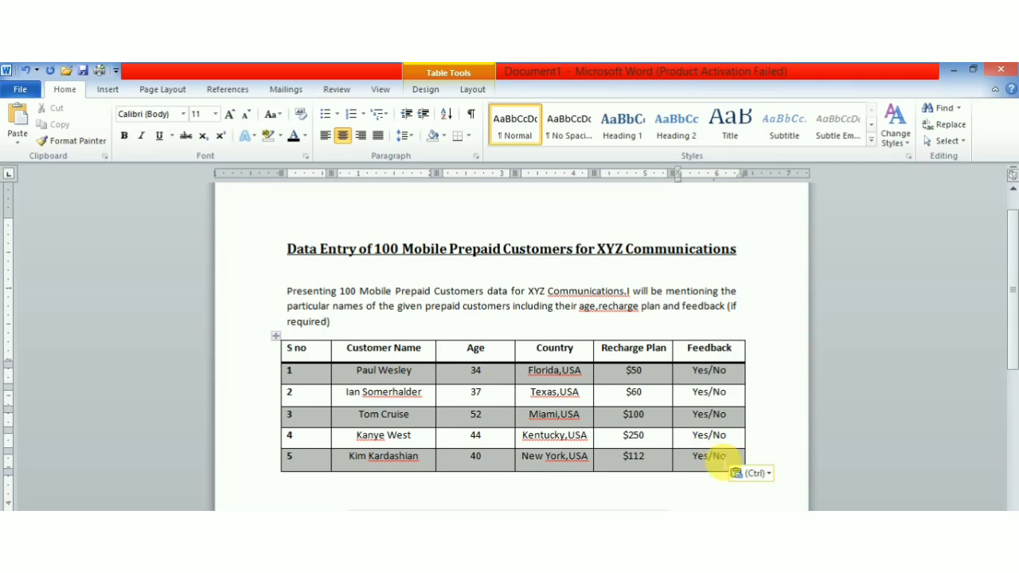
{"action": "left_click", "coordinate": [715, 493]}
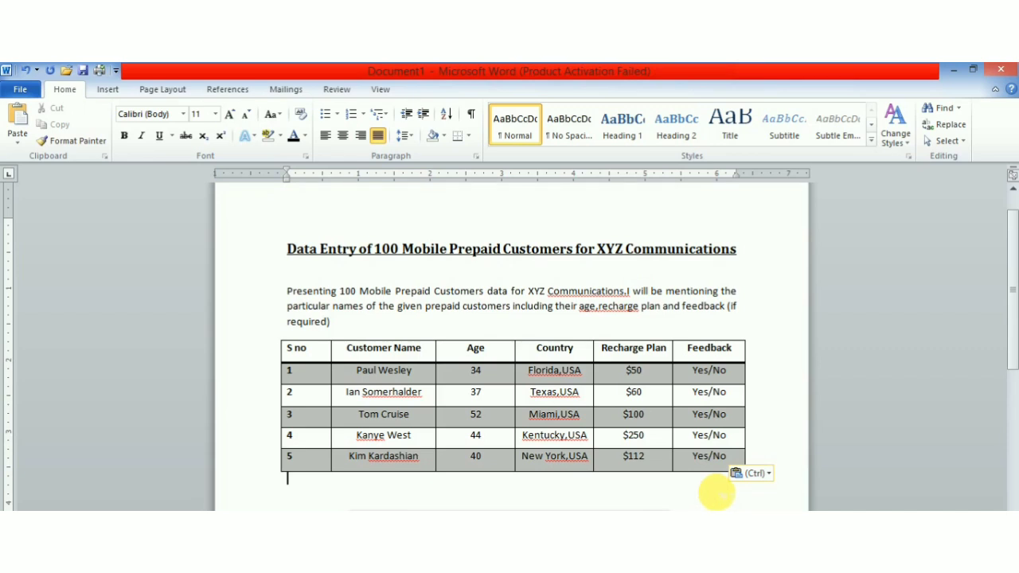
{"action": "left_click_drag", "start_coordinate": [1010, 288], "coordinate": [1013, 316]}
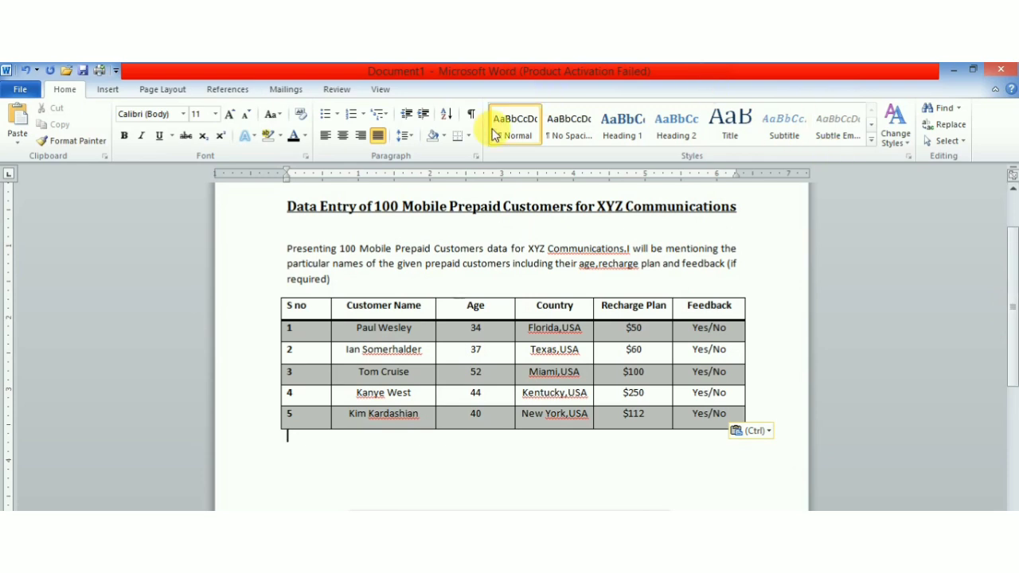
{"action": "left_click", "coordinate": [110, 89]}
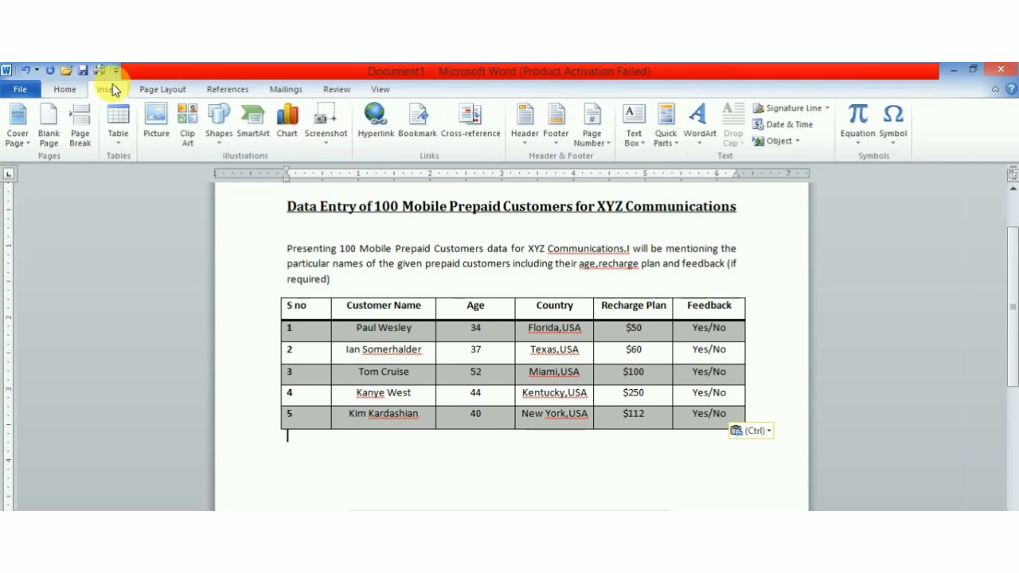
{"action": "left_click", "coordinate": [116, 148]}
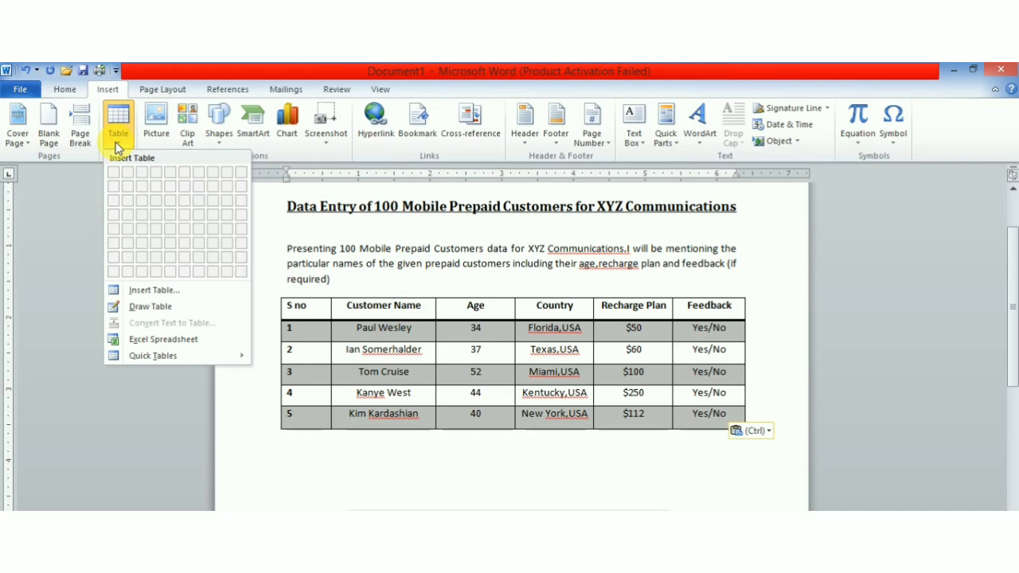
{"action": "left_click", "coordinate": [215, 140]}
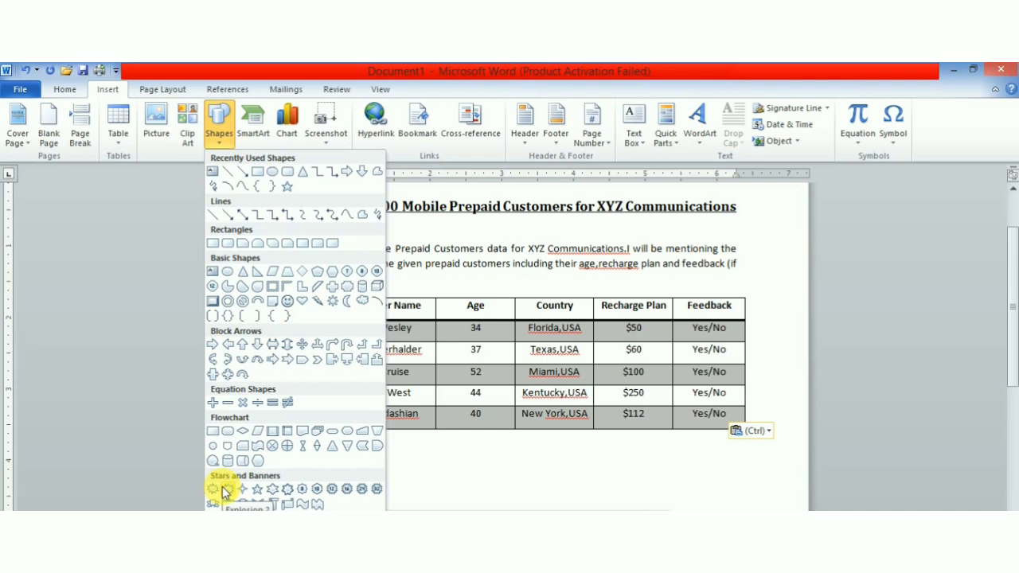
{"action": "left_click", "coordinate": [216, 136]}
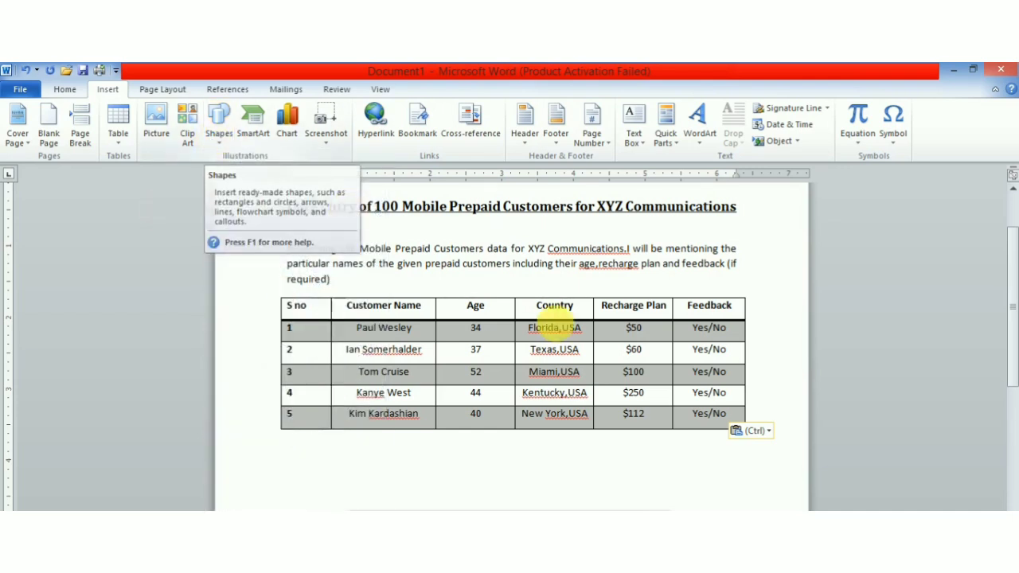
Step: Insert "country," between "age," and "recharge plan" in the introduction paragraph above the table
{"action": "key", "text": "Return"}
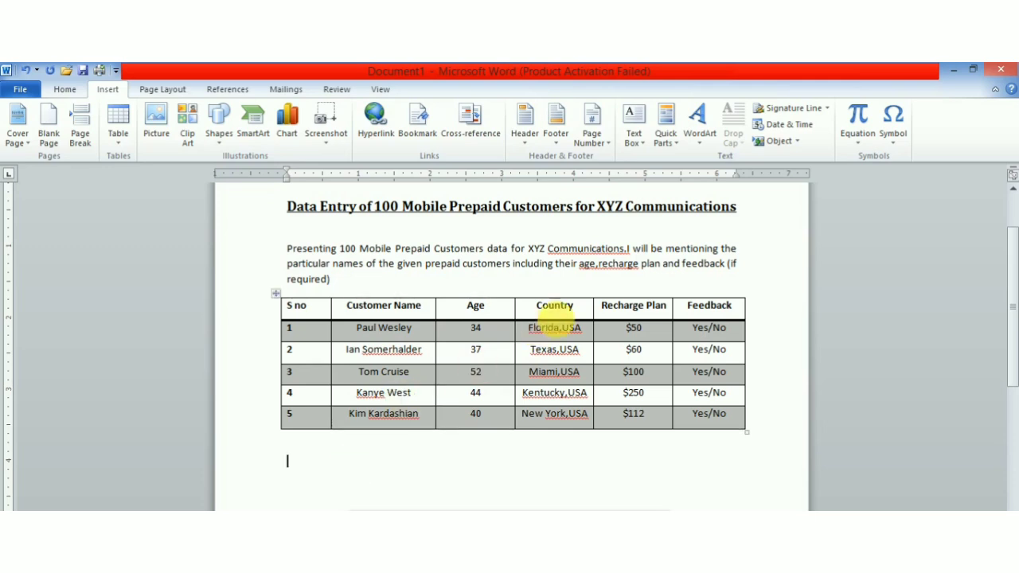
{"action": "left_click", "coordinate": [597, 263]}
{"action": "type", "text": "country"}
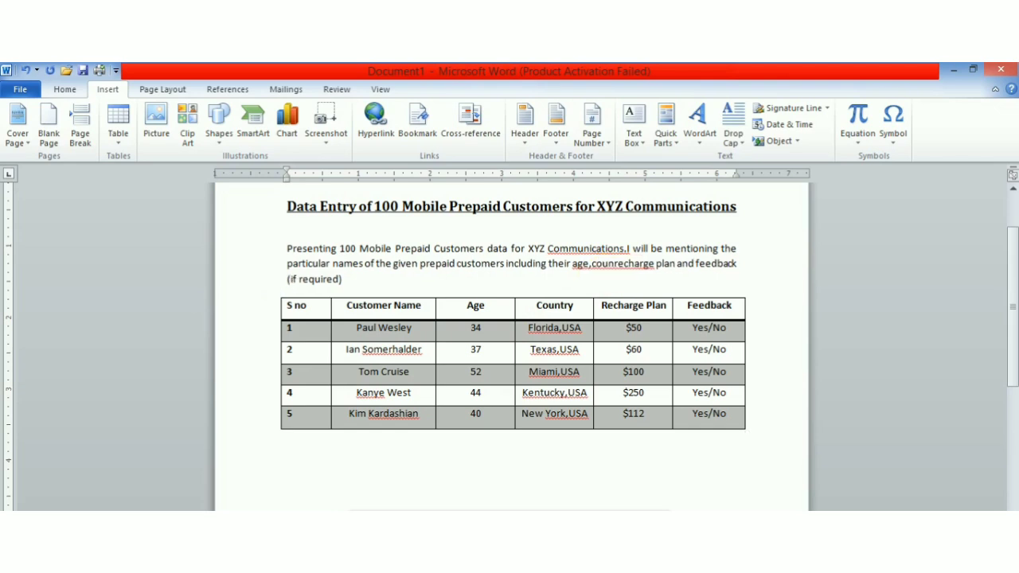
{"action": "type", "text": ","}
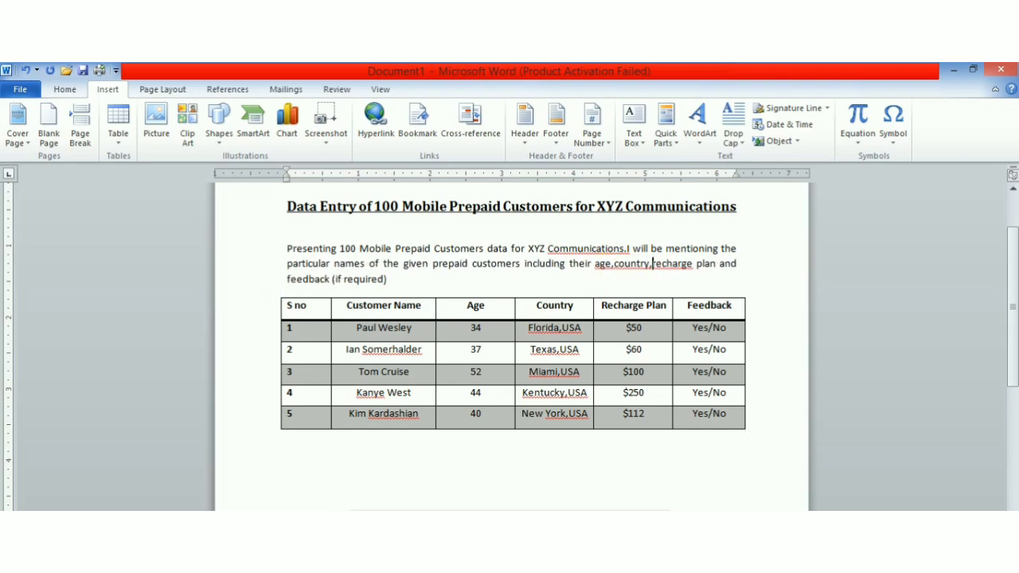
{"action": "left_click", "coordinate": [409, 291]}
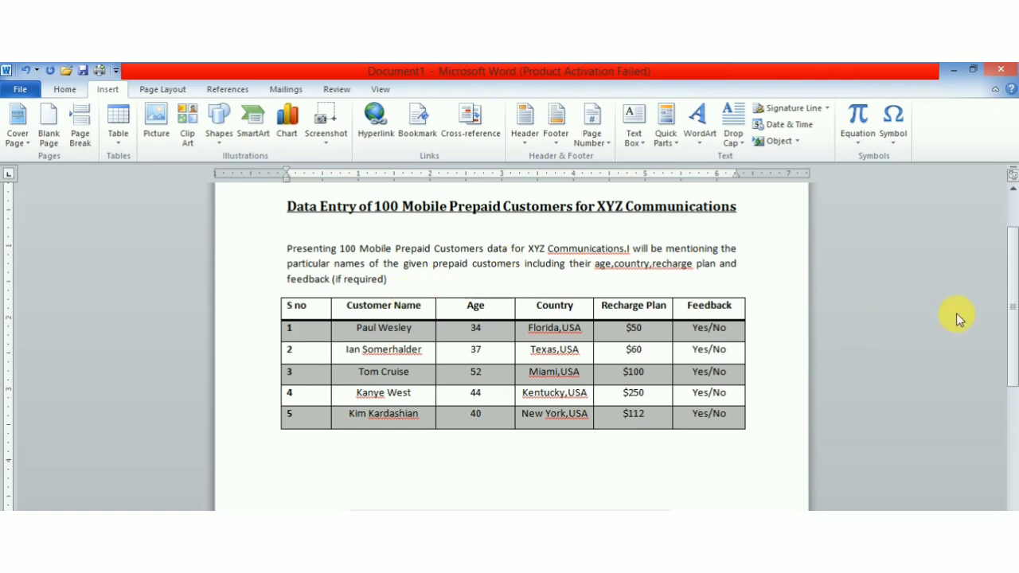
{"action": "scroll", "coordinate": [1009, 362], "scroll_direction": "down", "scroll_amount": 3}
{"action": "left_click", "coordinate": [336, 346]}
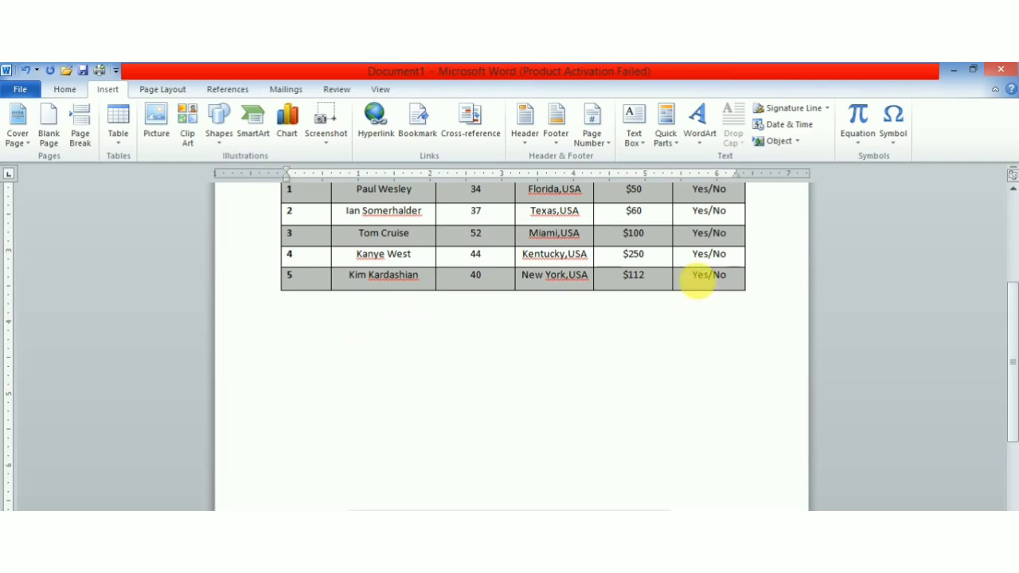
{"action": "left_click_drag", "start_coordinate": [1007, 370], "coordinate": [1010, 302]}
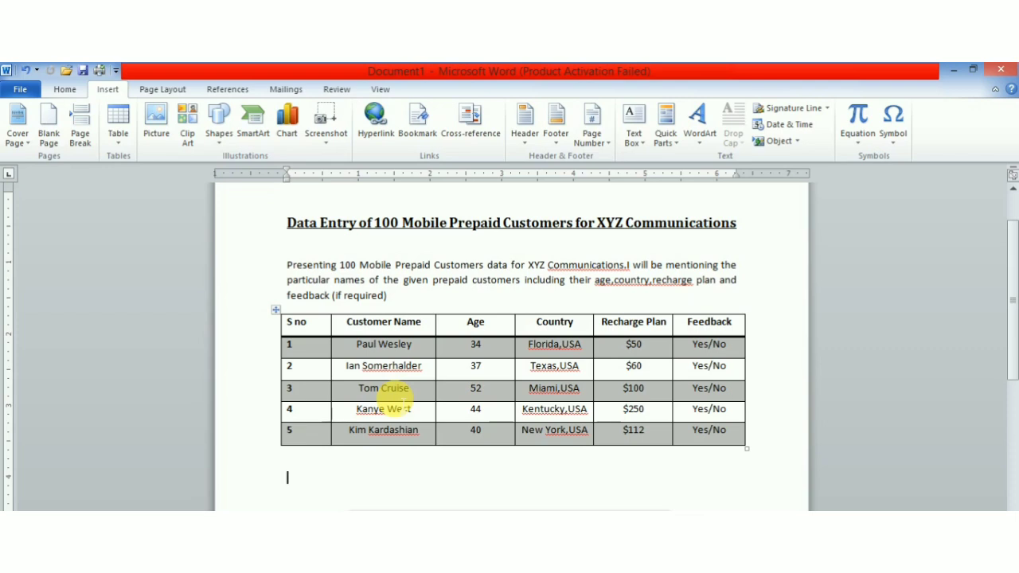
{"action": "left_click", "coordinate": [357, 498]}
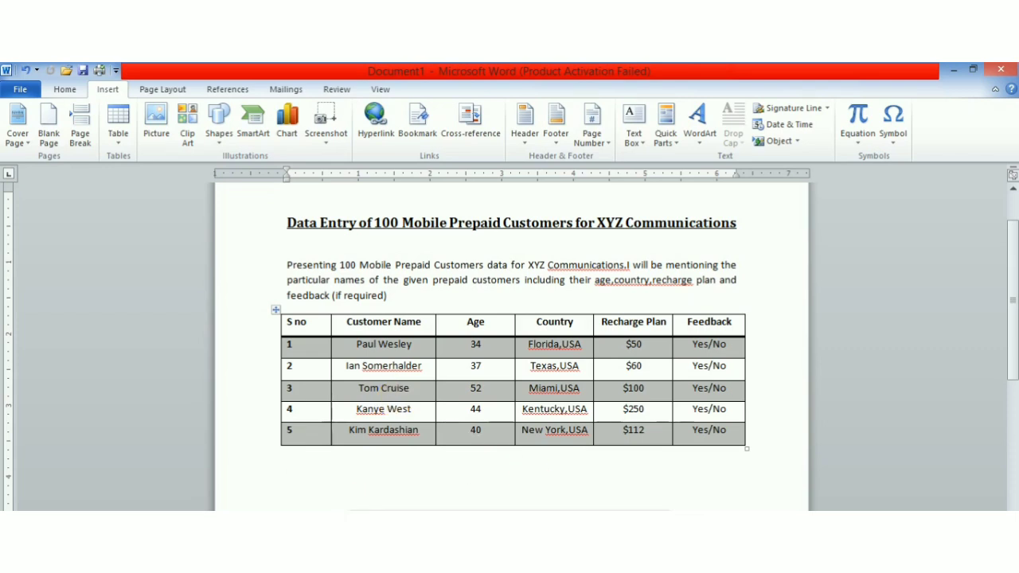